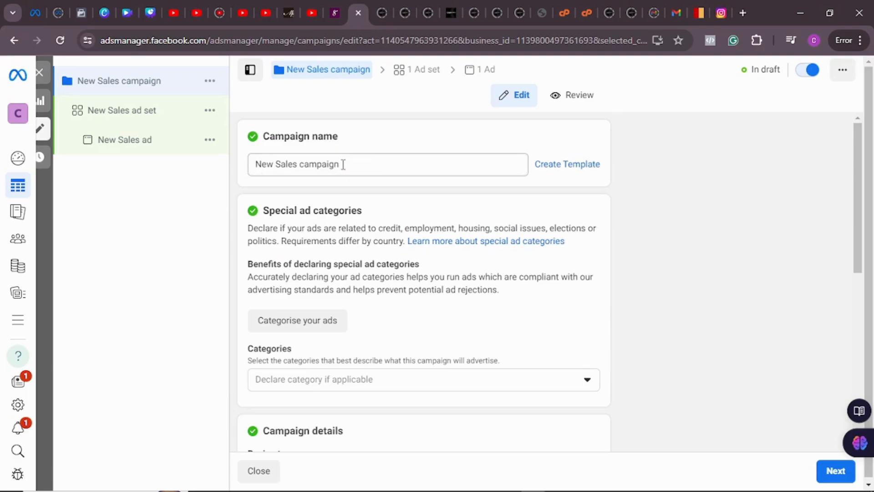
# - Rename the campaign as Series 9 Smartwatch
pyautogui.moveTo(344, 163); pyautogui.dragTo(256, 163)
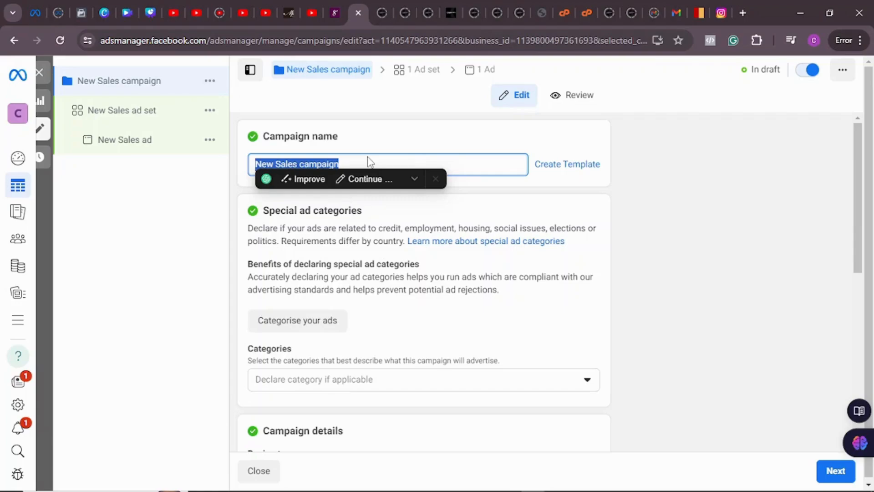
pyautogui.write('S')
pyautogui.press('BackSpace')
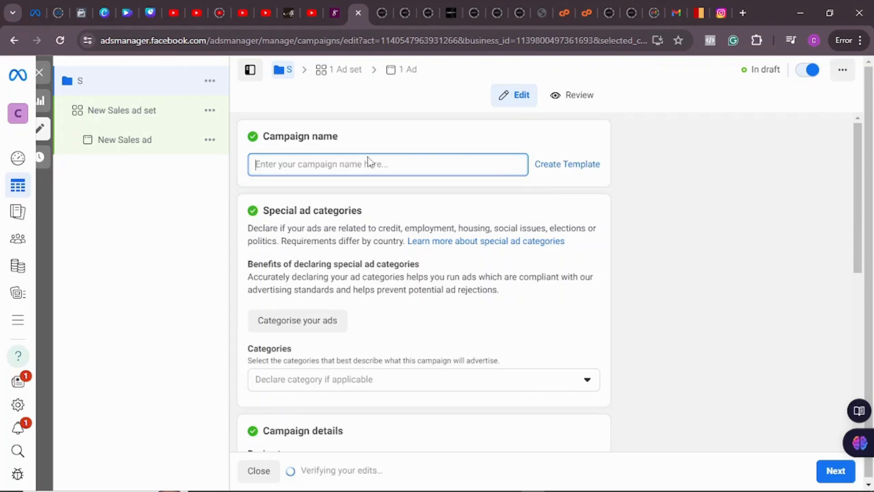
pyautogui.write('Series')
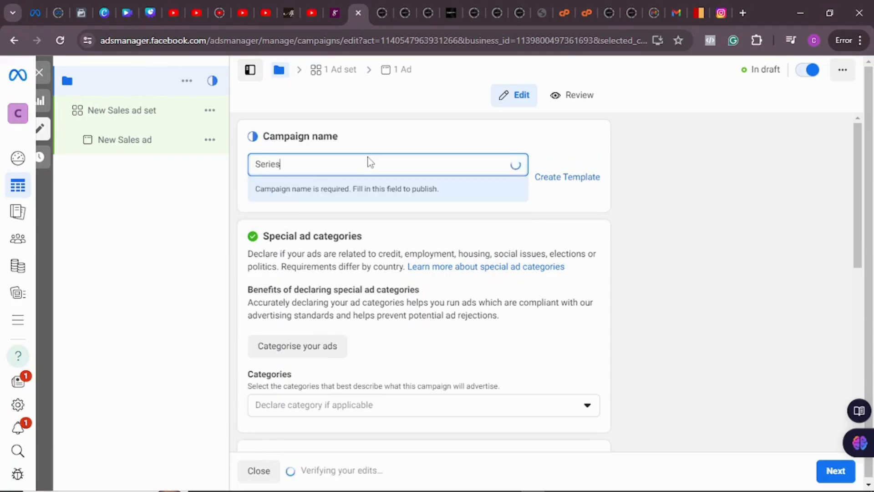
pyautogui.write(' 9 ')
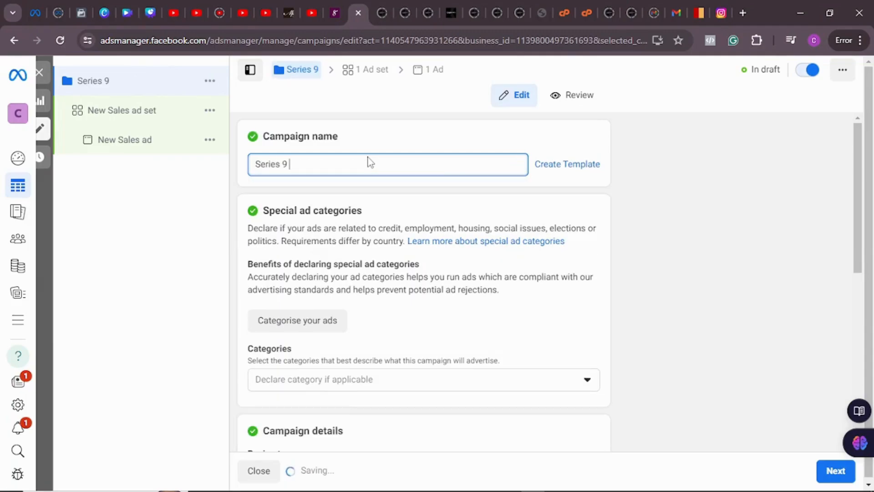
pyautogui.write('Smartwatch')
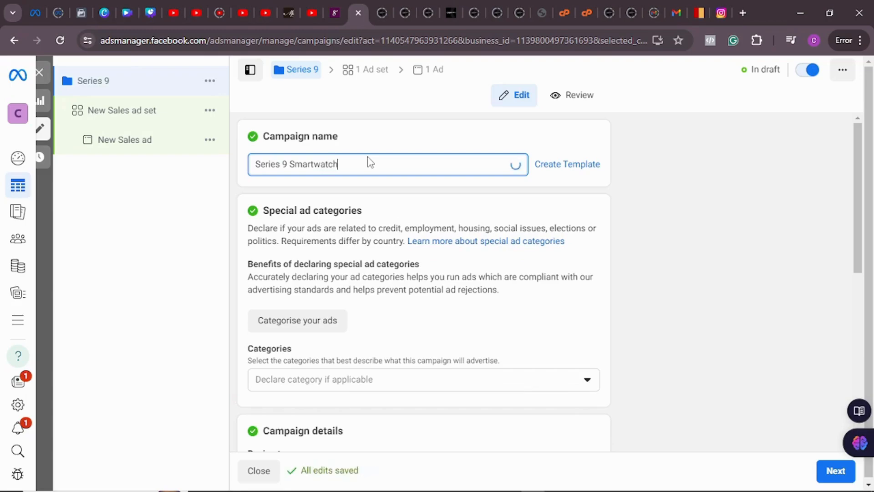
# - Copy the full campaign name to the clipboard for reuse
pyautogui.tripleClick(341, 164)
pyautogui.rightClick(319, 164)
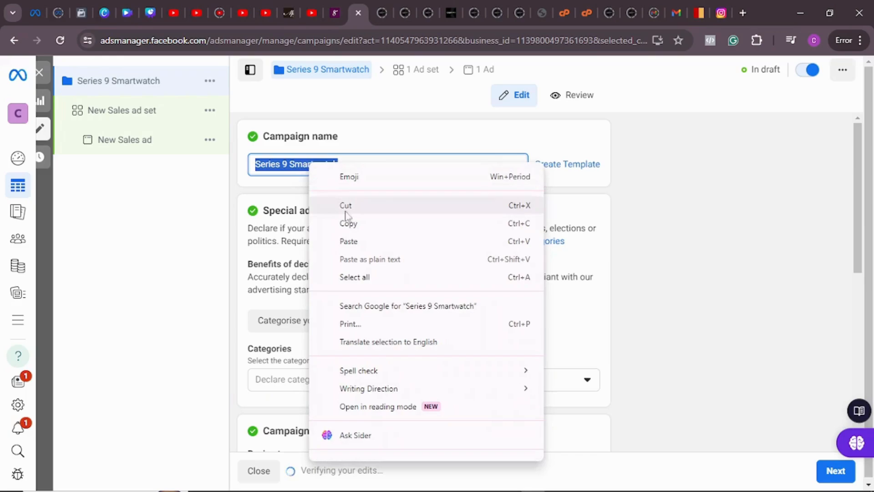
pyautogui.click(345, 222)
pyautogui.click(701, 209)
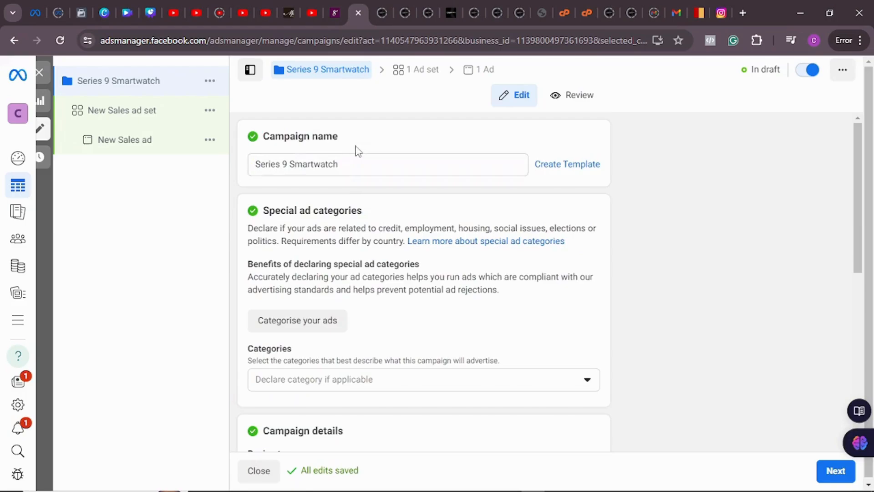
# - Review the campaign's details, catalogue, A/B test and budget options, and continue to the ad set settings
pyautogui.scroll(-1, 358, 160)
pyautogui.scroll(-3, 359, 160)
pyautogui.scroll(4, 359, 157)
pyautogui.scroll(-6, 364, 214)
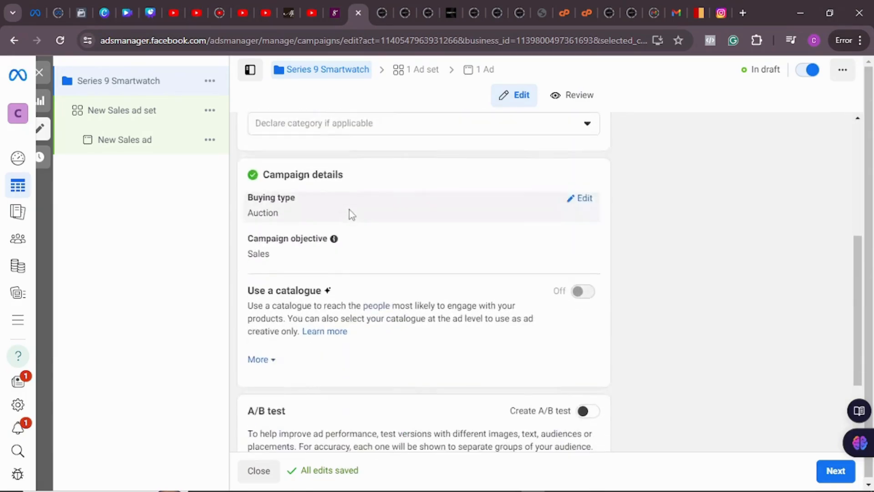
pyautogui.scroll(2, 359, 187)
pyautogui.scroll(-4, 442, 211)
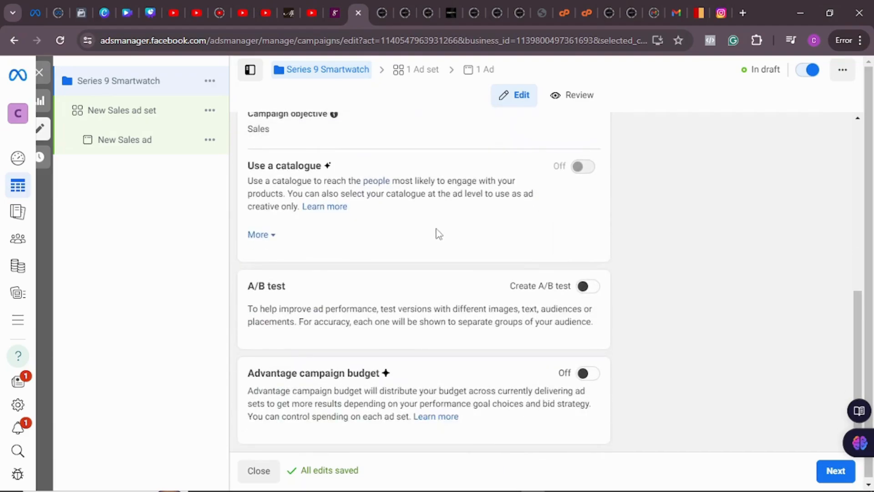
pyautogui.scroll(5, 433, 213)
pyautogui.scroll(-5, 432, 211)
pyautogui.click(835, 472)
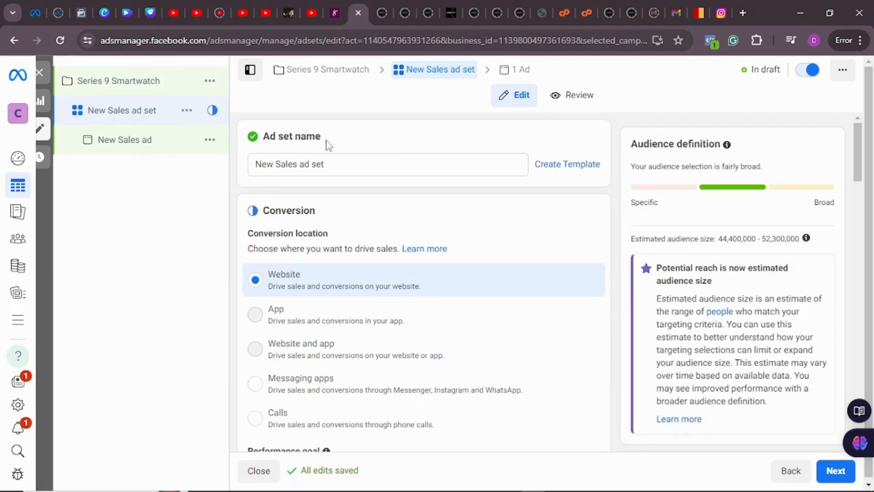
# - Replace the ad set name with the copied name Series 9 Smartwatch
pyautogui.moveTo(334, 163); pyautogui.dragTo(258, 162)
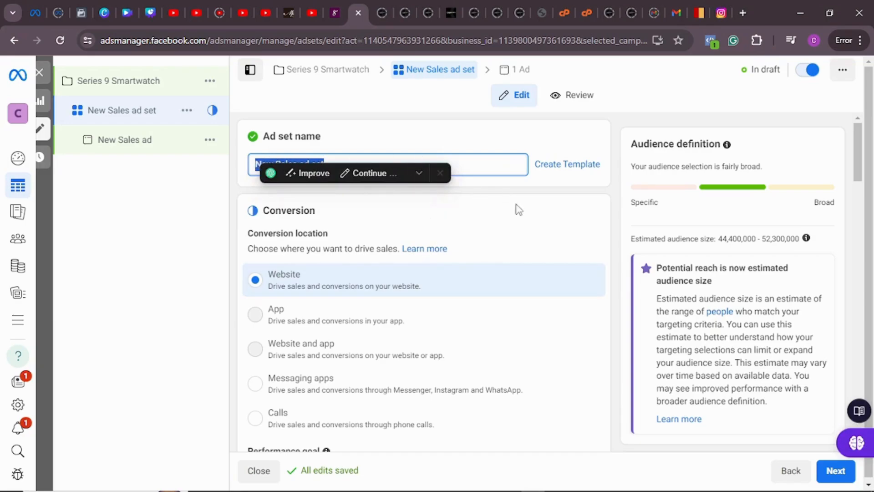
pyautogui.rightClick(248, 166)
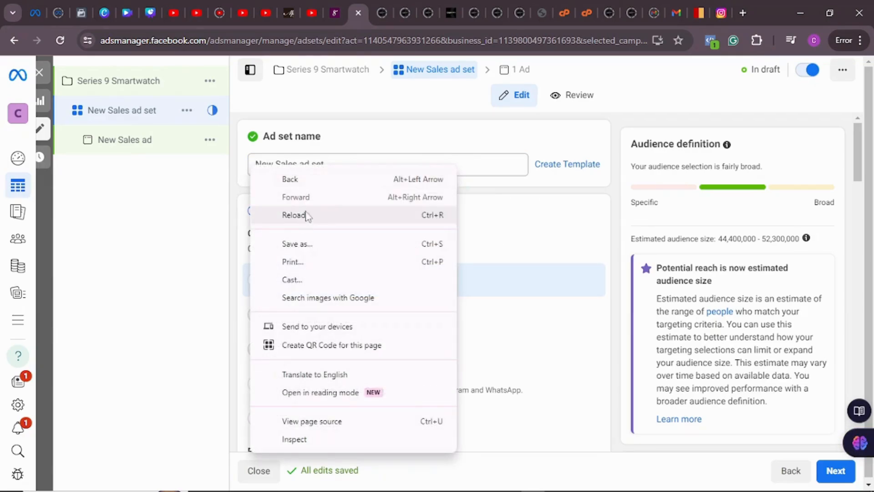
pyautogui.click(314, 163)
pyautogui.tripleClick(314, 162)
pyautogui.rightClick(315, 163)
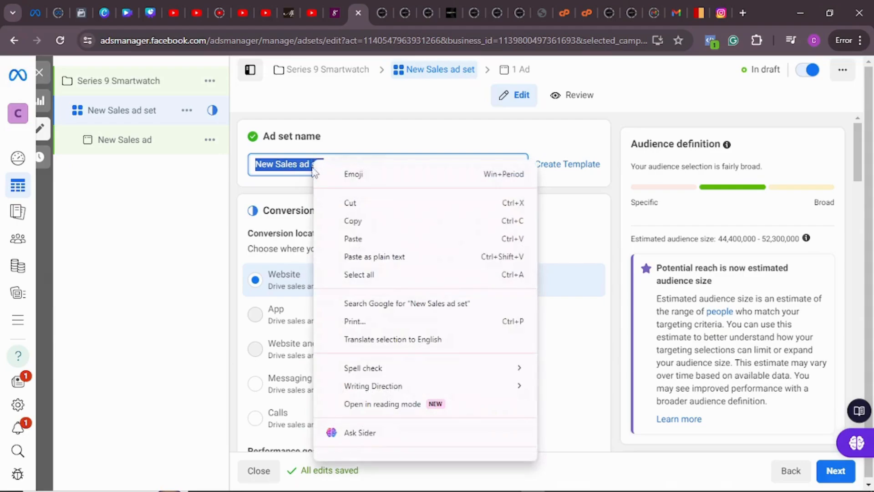
pyautogui.click(360, 237)
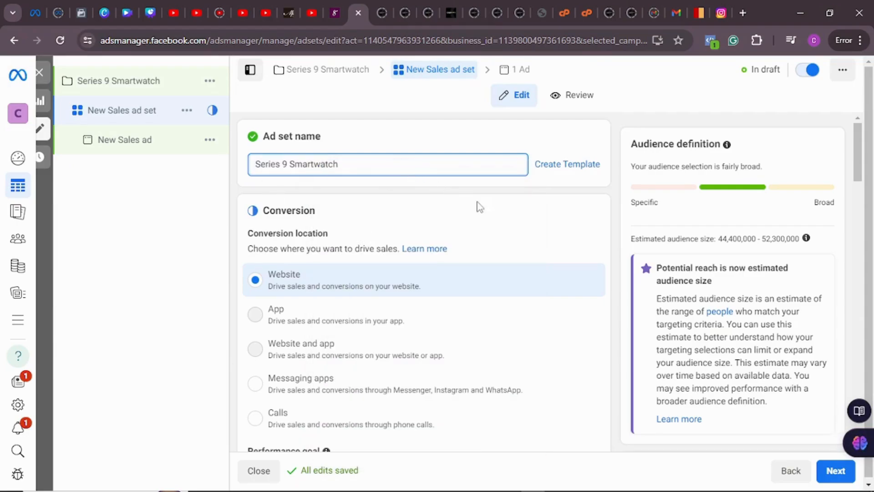
# - Choose Website as the conversion location of the ad set
pyautogui.scroll(-3, 503, 191)
pyautogui.scroll(1, 376, 159)
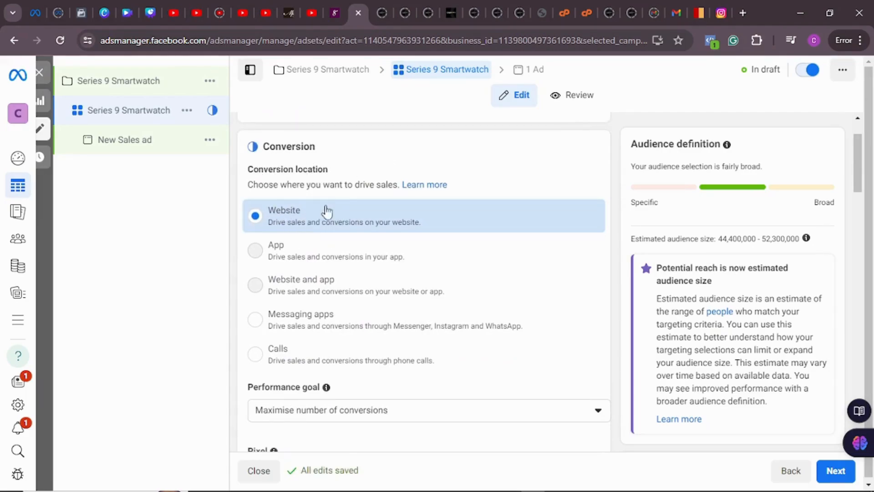
pyautogui.click(321, 222)
pyautogui.scroll(-1, 252, 268)
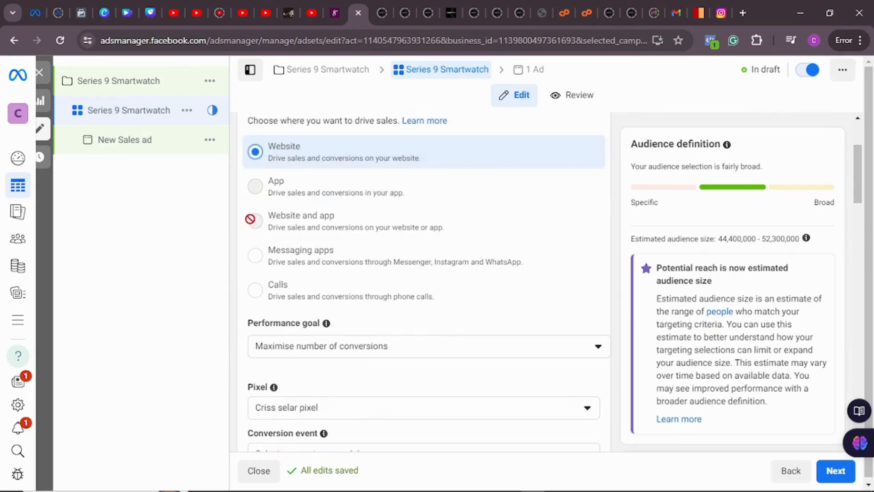
# - Try Messaging apps as the conversion location to view its destination options, and switch back to Website
pyautogui.click(254, 259)
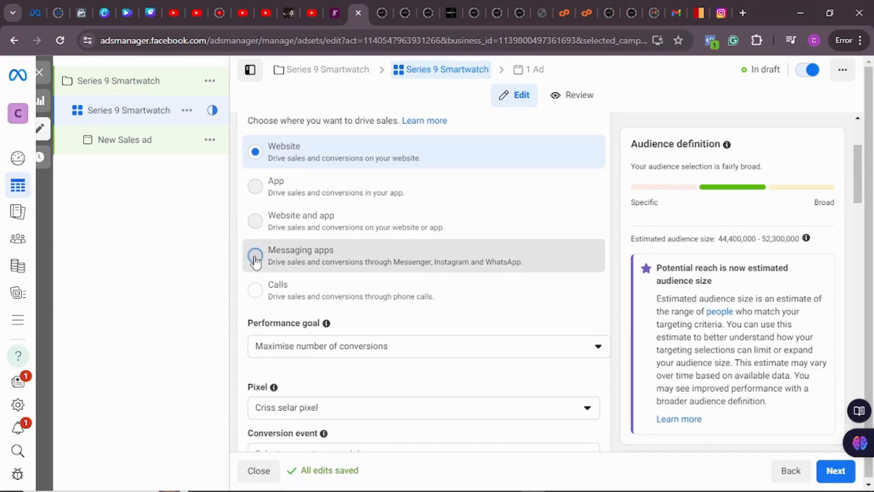
pyautogui.scroll(-4, 253, 263)
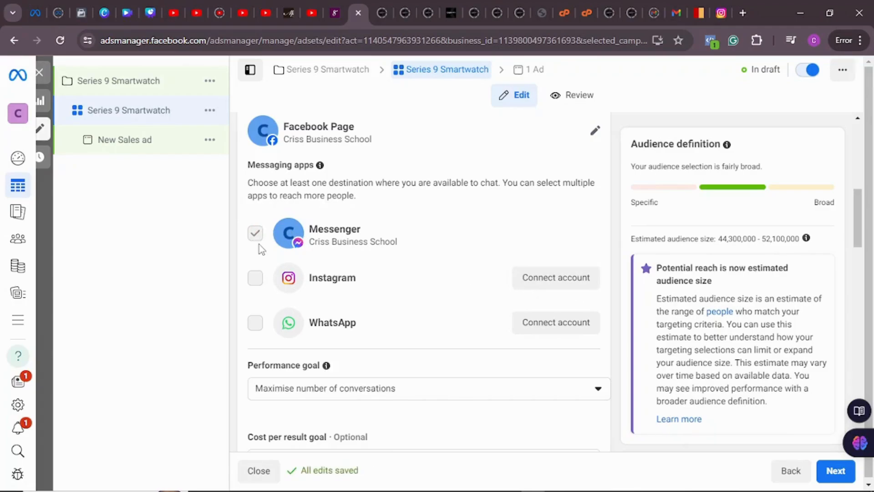
pyautogui.scroll(5, 259, 244)
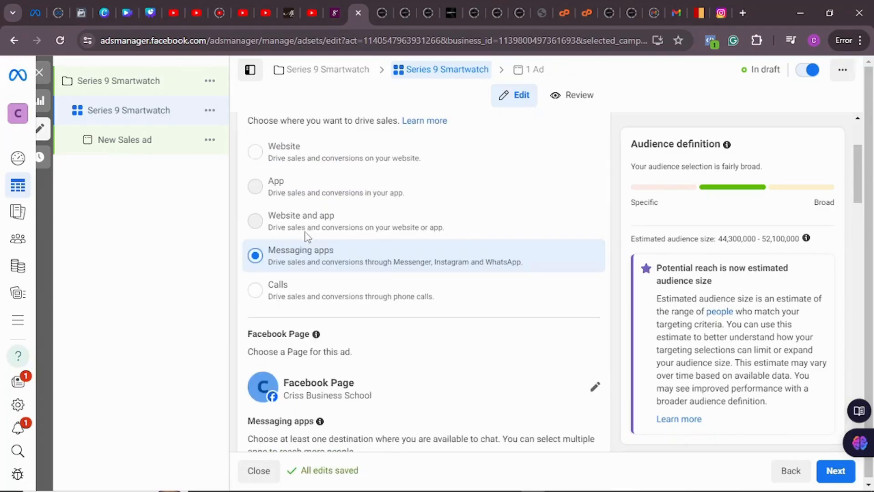
pyautogui.click(255, 155)
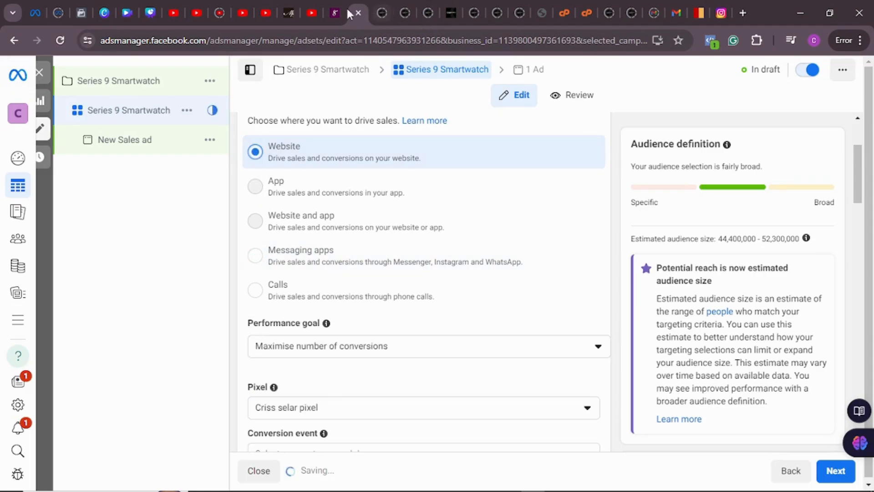
# - Examine the available performance goals and the pixels that can be selected for the website conversions
pyautogui.scroll(-3, 370, 175)
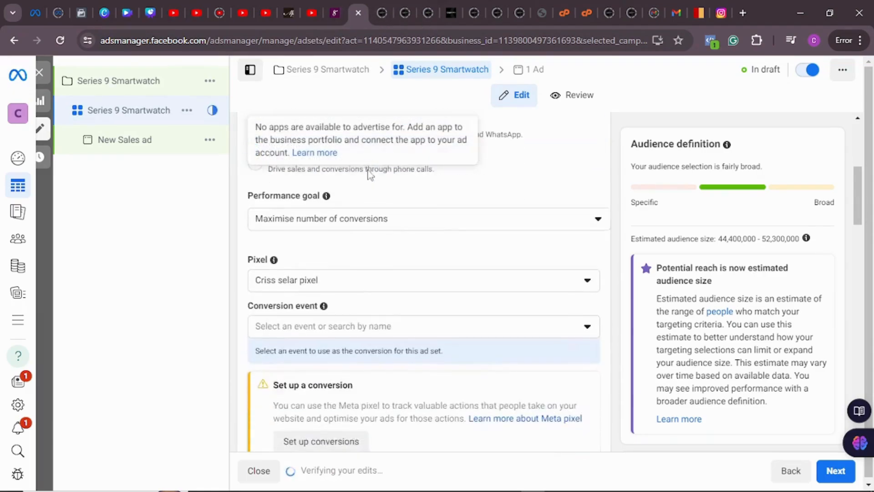
pyautogui.scroll(-2, 369, 174)
pyautogui.scroll(3, 369, 175)
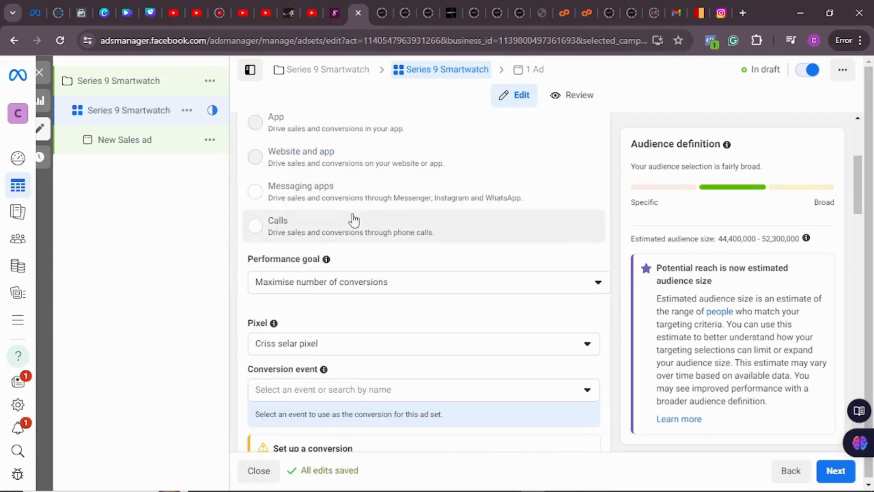
pyautogui.scroll(-2, 455, 215)
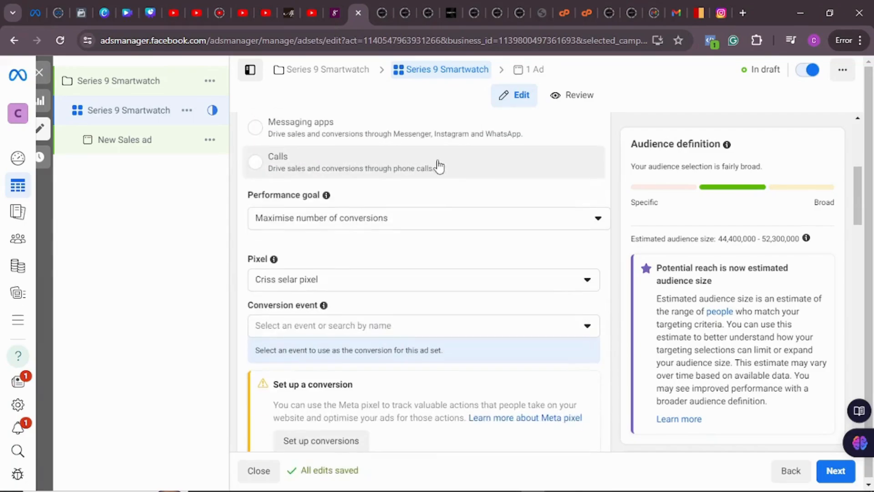
pyautogui.click(396, 223)
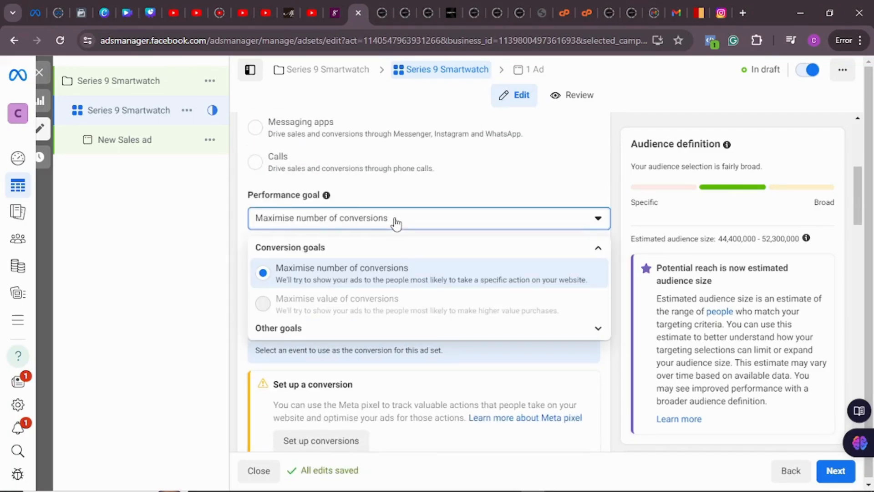
pyautogui.click(395, 223)
pyautogui.scroll(-2, 394, 214)
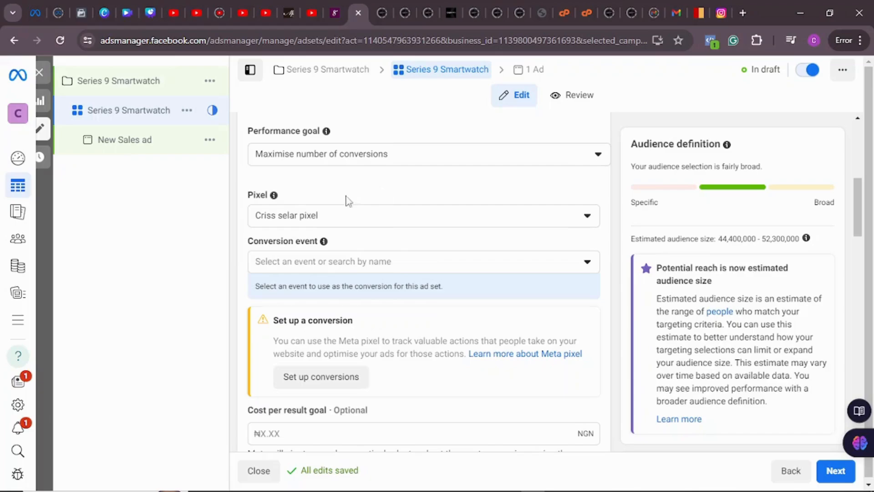
pyautogui.click(401, 222)
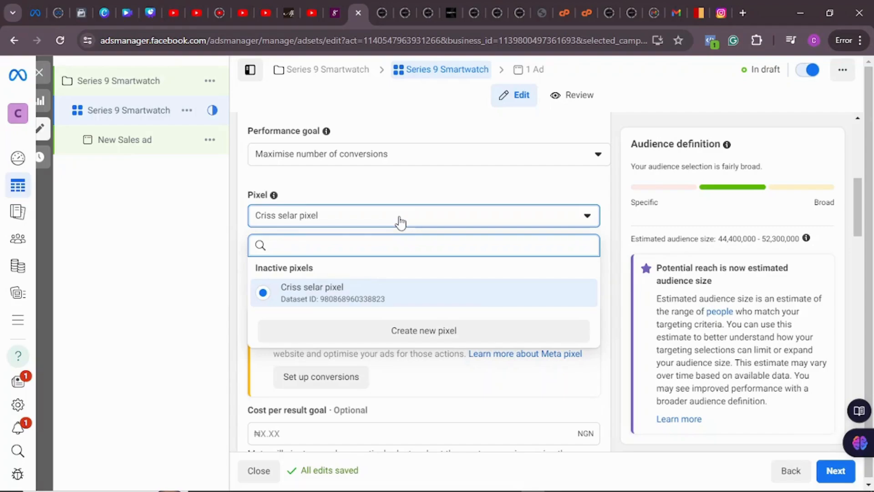
pyautogui.click(400, 223)
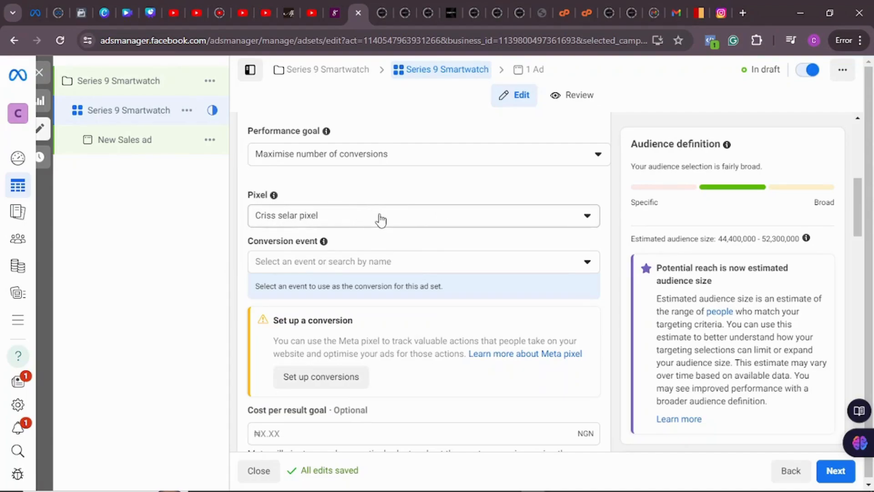
# - Set the ad set's conversion event to Purchase
pyautogui.scroll(-1, 381, 220)
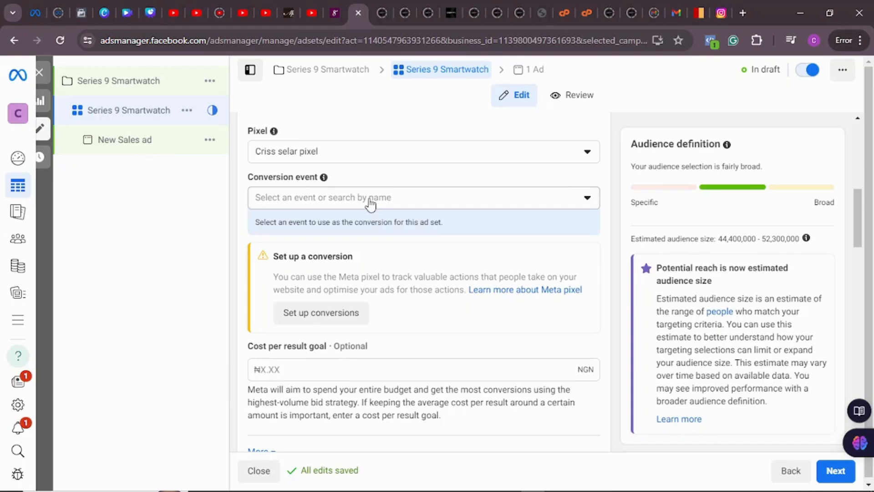
pyautogui.click(371, 203)
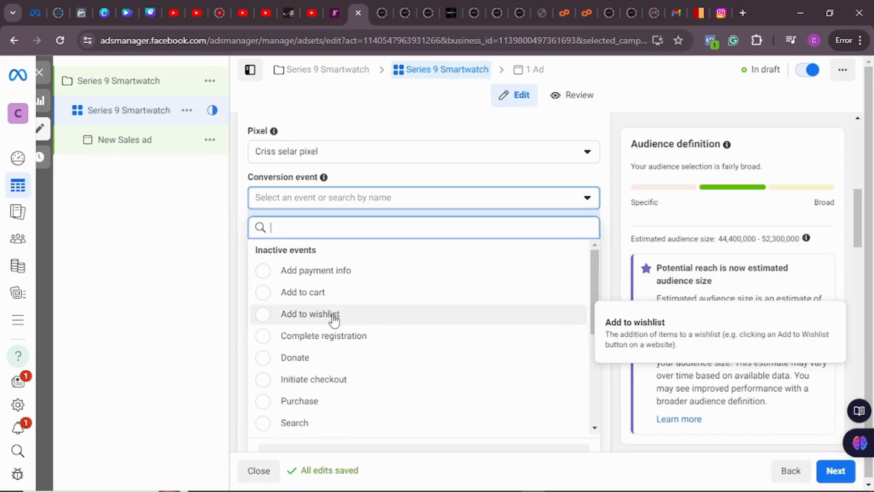
pyautogui.scroll(-3, 380, 298)
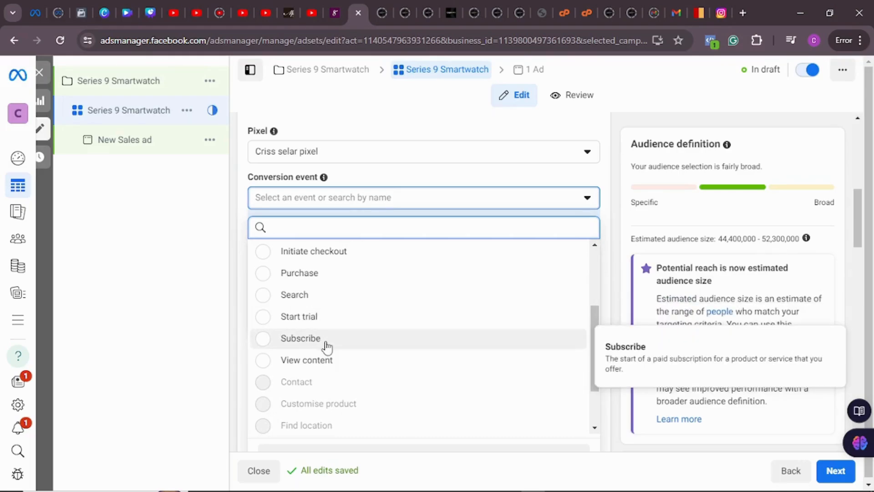
pyautogui.click(264, 275)
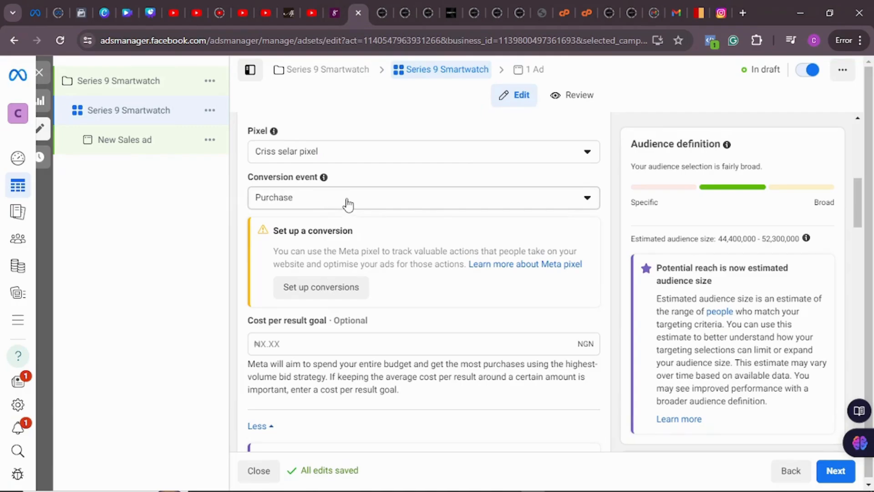
# - Examine the ad set's cost per result goal, attribution, charging, delivery and dynamic creative settings
pyautogui.scroll(-3, 346, 191)
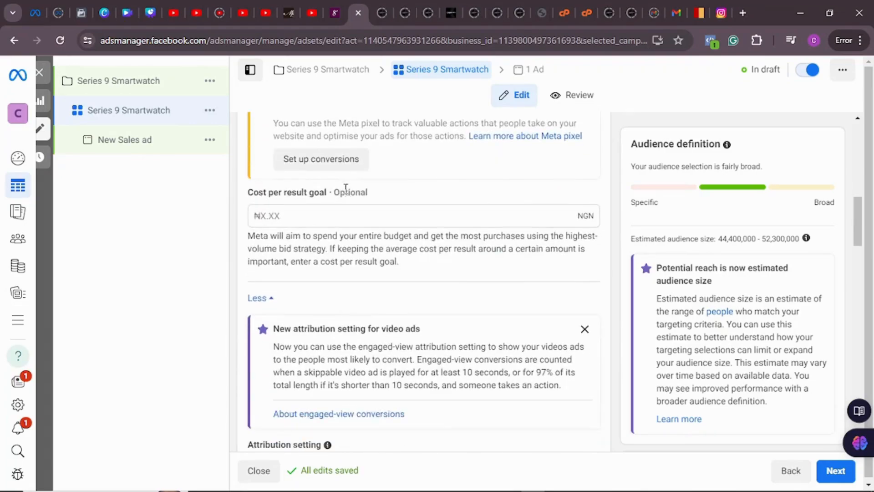
pyautogui.scroll(-1, 346, 188)
pyautogui.scroll(1, 353, 164)
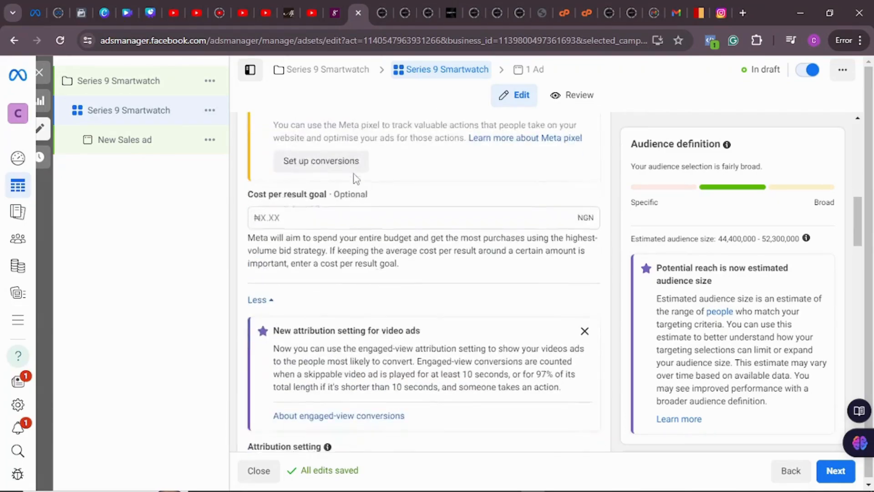
pyautogui.scroll(-3, 352, 169)
pyautogui.scroll(-1, 348, 176)
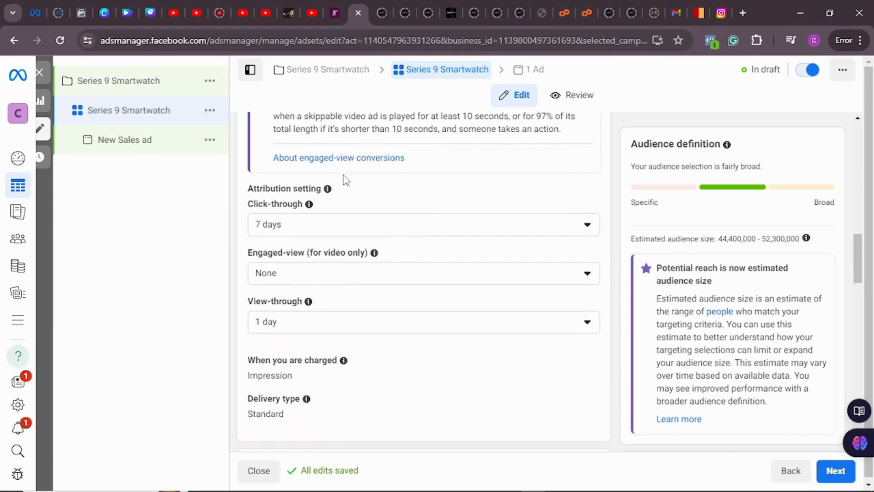
pyautogui.scroll(-1, 346, 180)
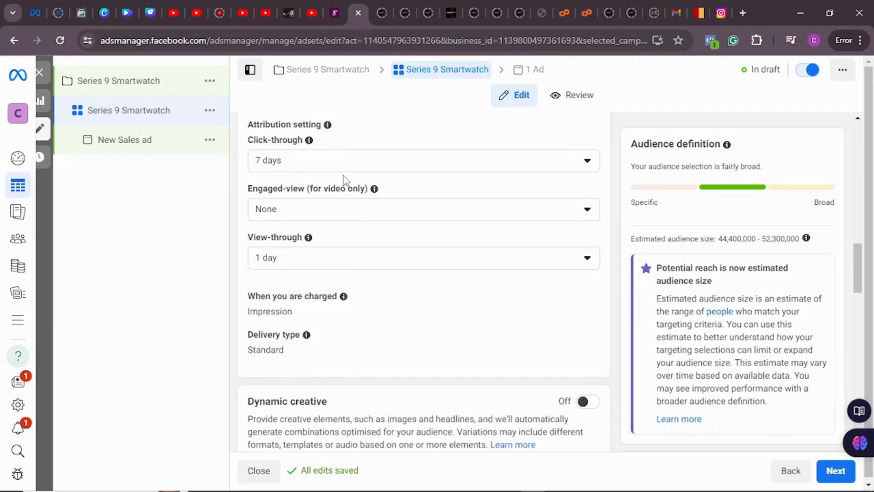
pyautogui.scroll(-1, 346, 180)
pyautogui.scroll(-2, 346, 180)
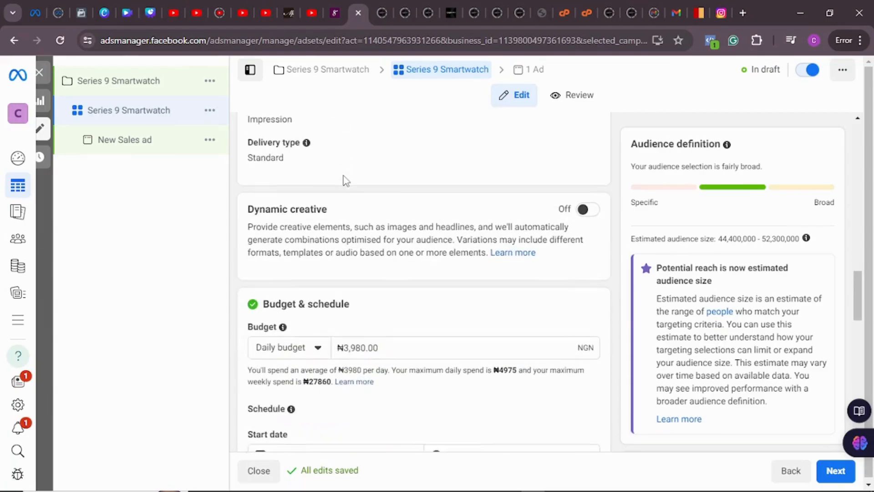
pyautogui.scroll(3, 346, 180)
# - Review the budget types, keep Daily budget, and set the ad set's budget to ₦2000
pyautogui.scroll(-4, 344, 180)
pyautogui.scroll(-1, 343, 175)
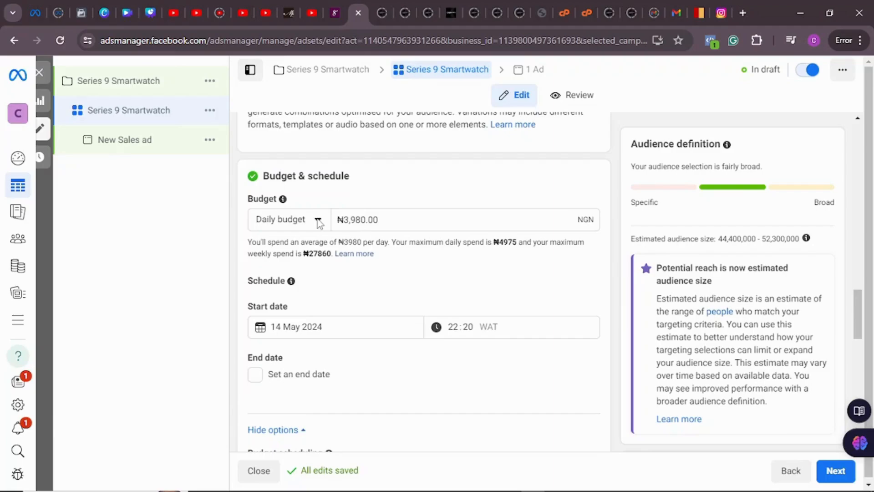
pyautogui.click(318, 221)
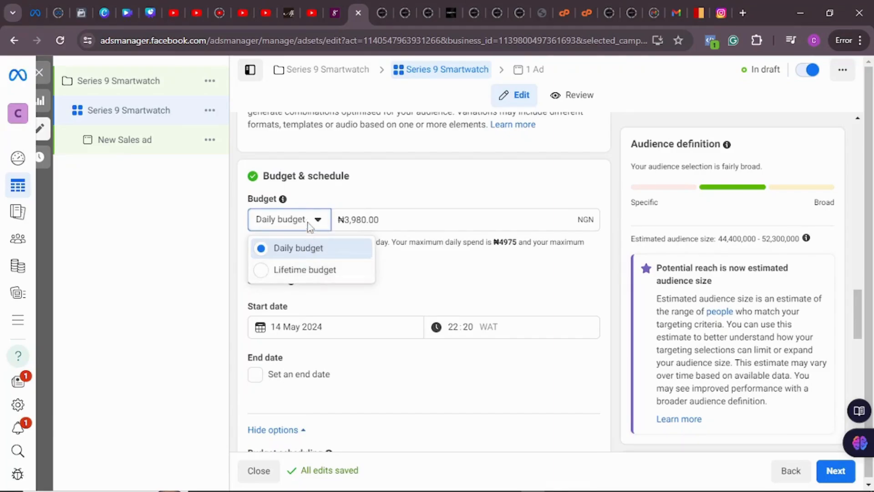
pyautogui.click(318, 220)
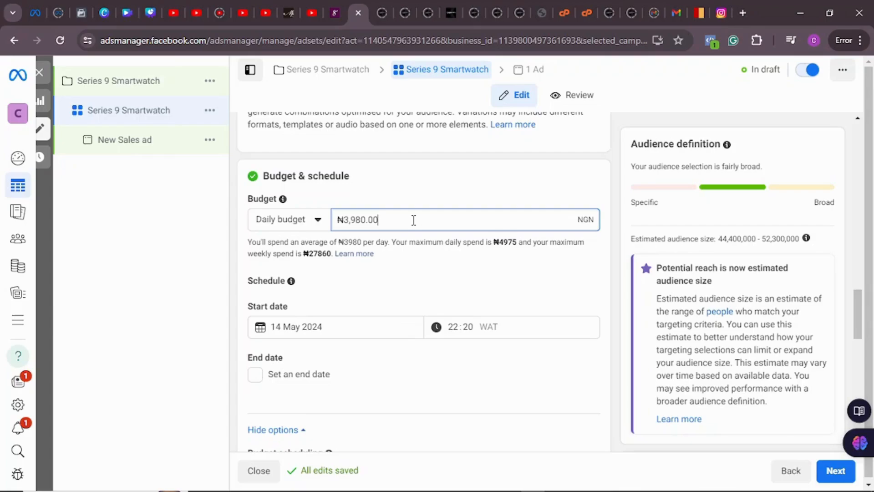
pyautogui.moveTo(405, 219); pyautogui.dragTo(345, 220)
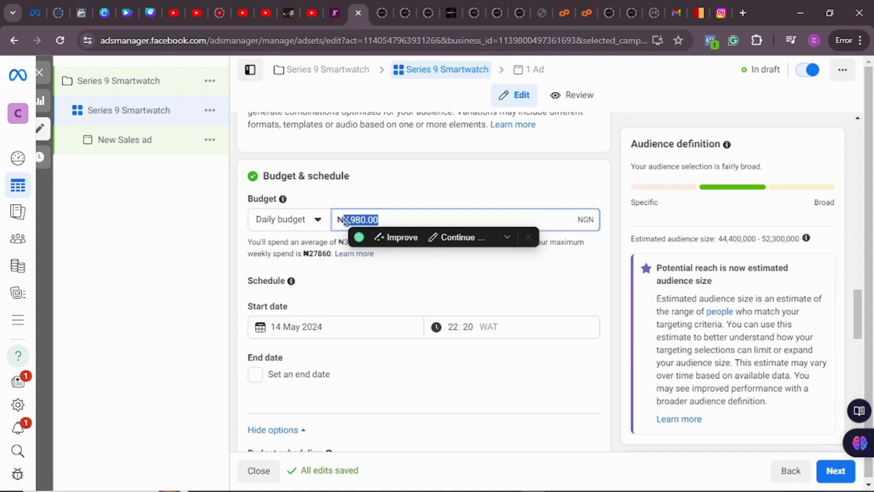
pyautogui.write('2000')
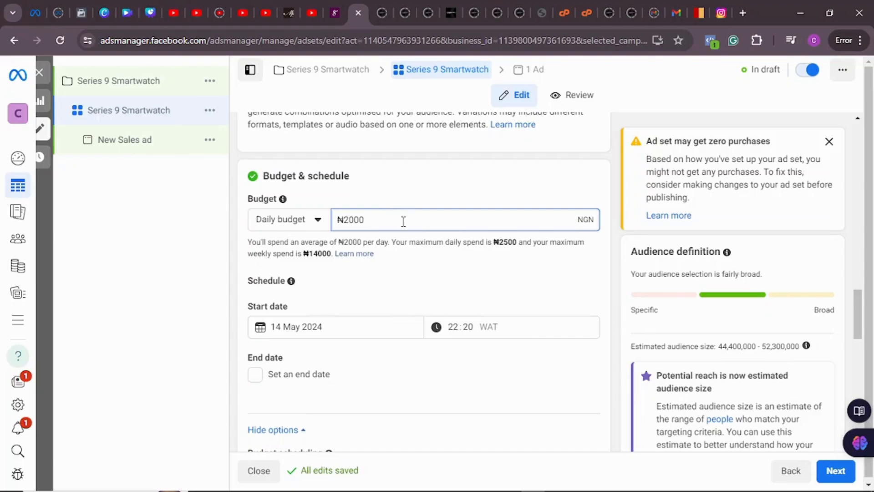
# - Schedule the ad set to start on 15 May 2024 at 00:00
pyautogui.scroll(-1, 402, 218)
pyautogui.scroll(-1, 390, 201)
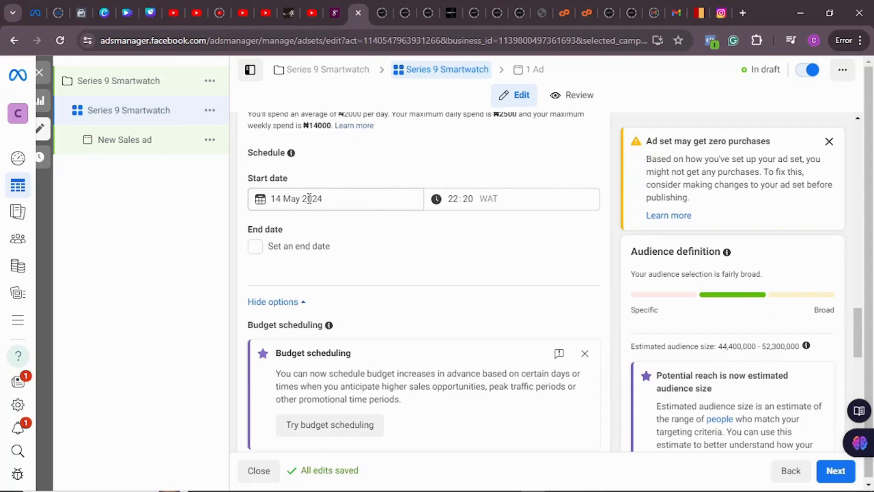
pyautogui.click(280, 197)
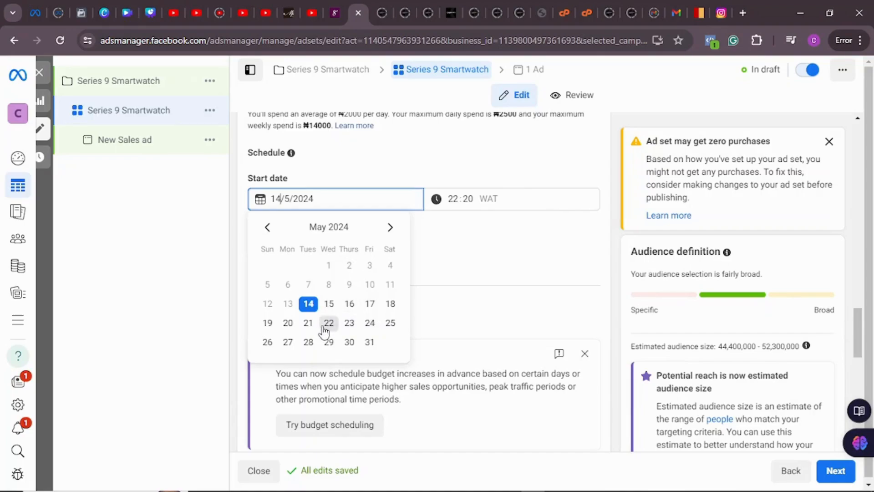
pyautogui.click(461, 261)
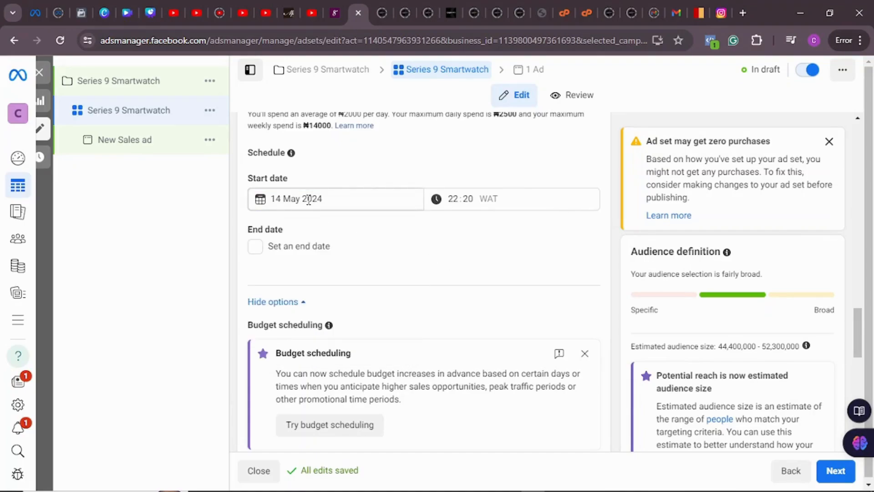
pyautogui.click(280, 198)
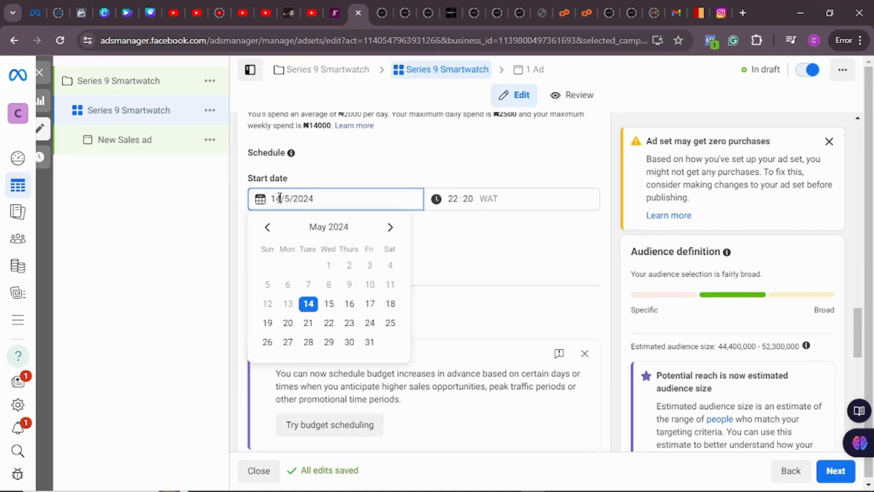
pyautogui.click(332, 311)
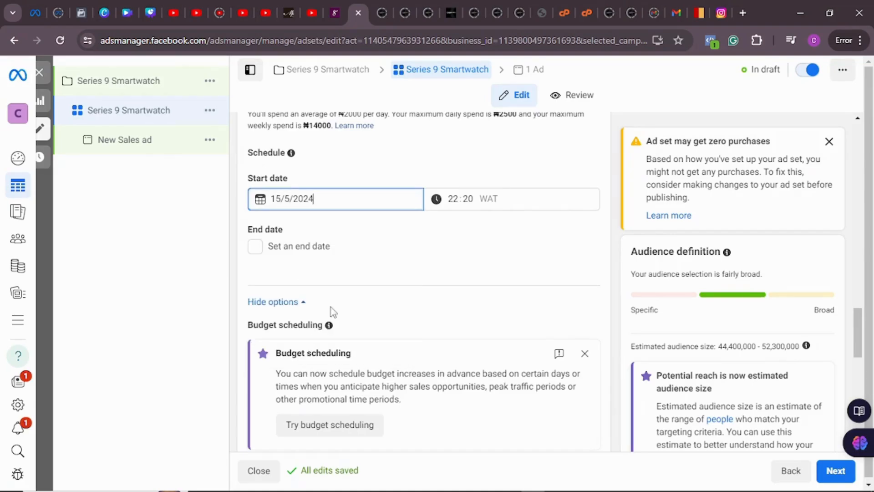
pyautogui.click(456, 198)
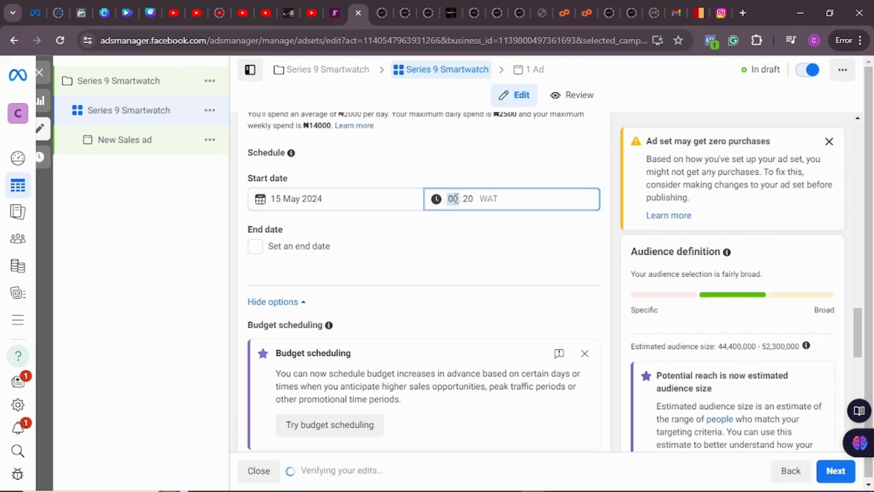
pyautogui.click(469, 199)
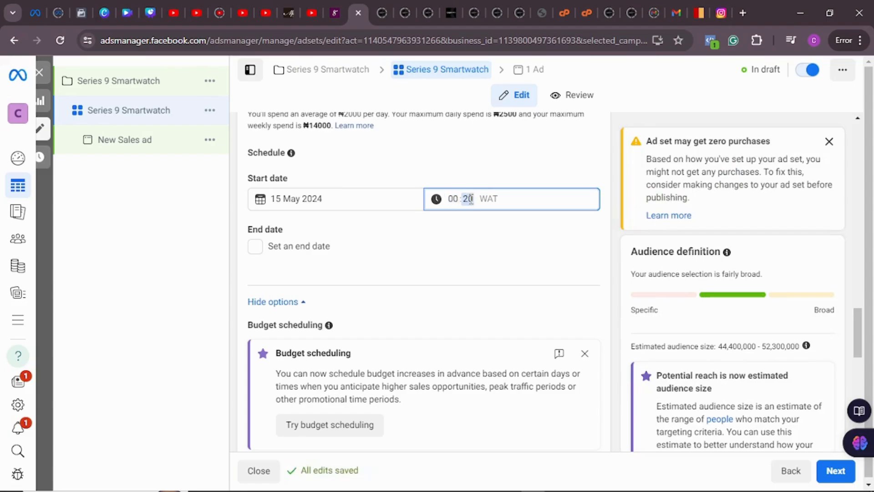
pyautogui.write('00')
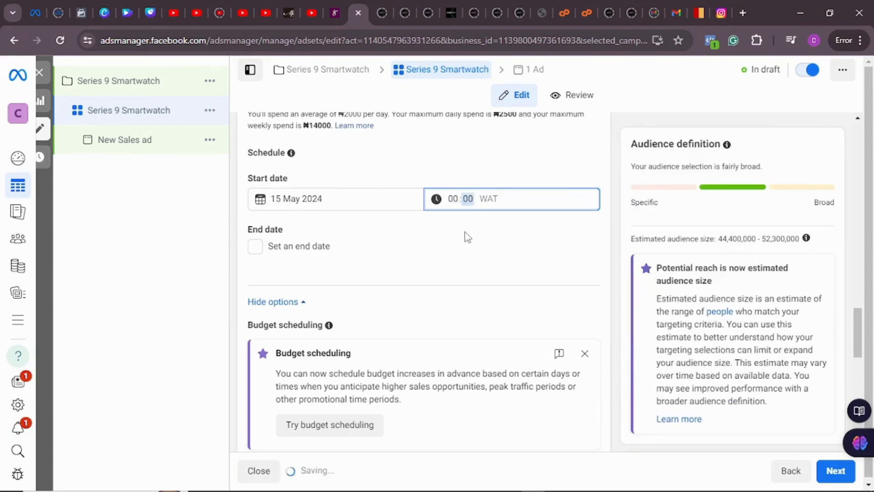
pyautogui.click(462, 236)
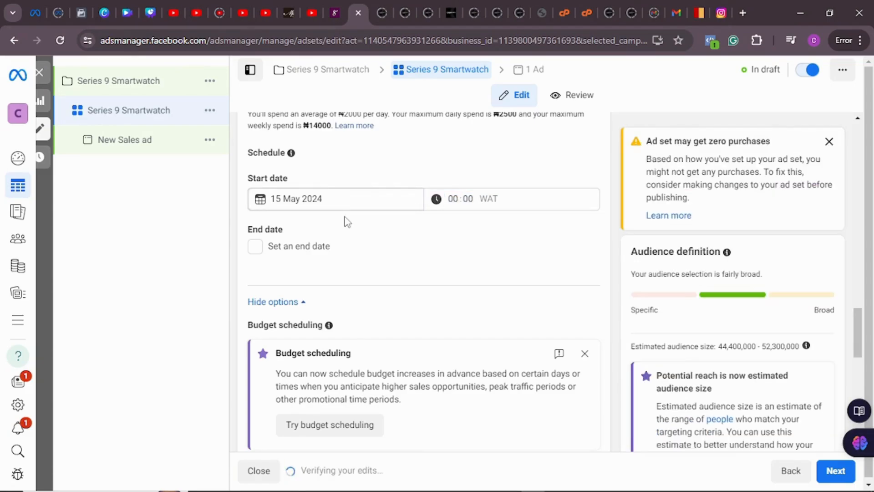
# - Enable the schedule's end date to view its date and time fields, and disable it again
pyautogui.click(256, 248)
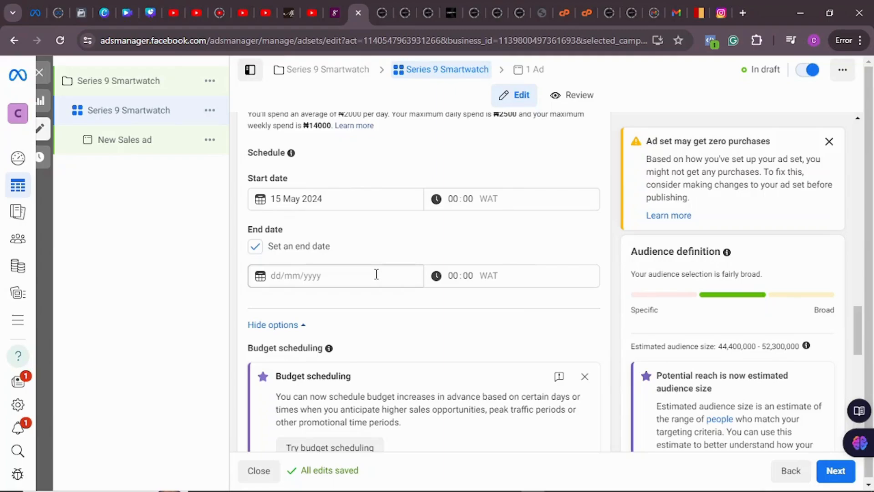
pyautogui.click(256, 247)
# - Open the locations in the ad set's audience controls for editing
pyautogui.scroll(-4, 390, 254)
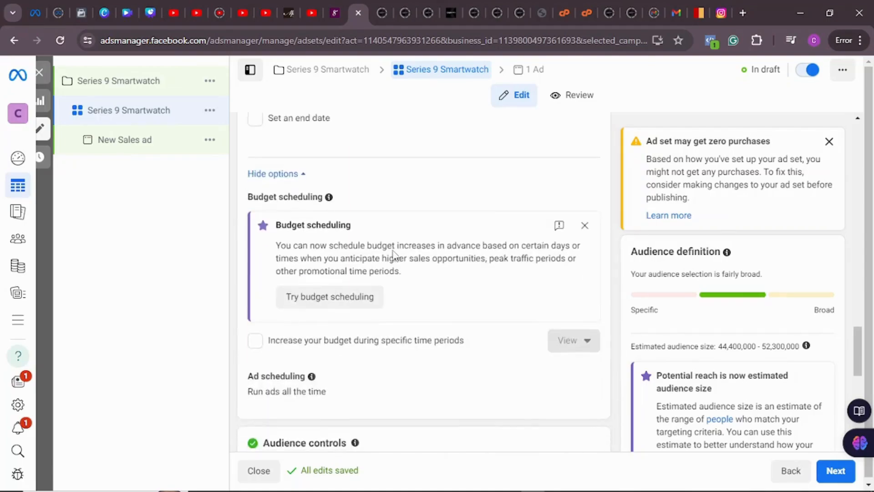
pyautogui.scroll(-1, 390, 242)
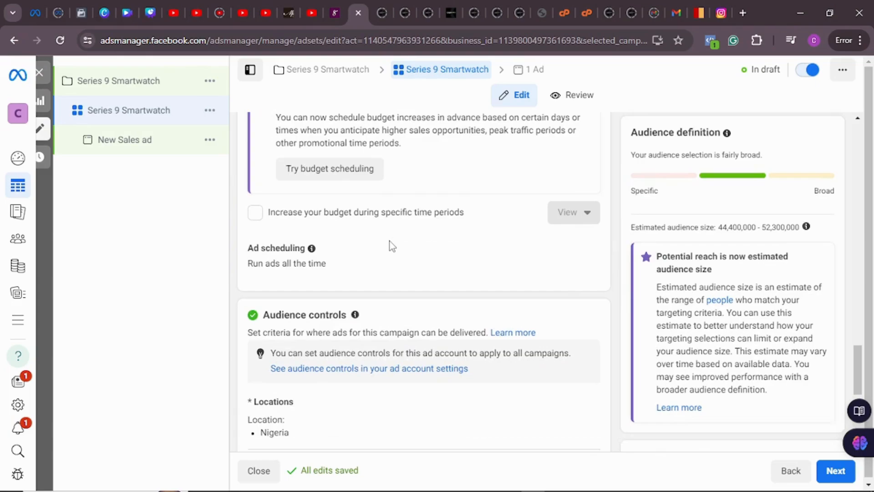
pyautogui.scroll(-2, 390, 246)
pyautogui.scroll(-1, 390, 246)
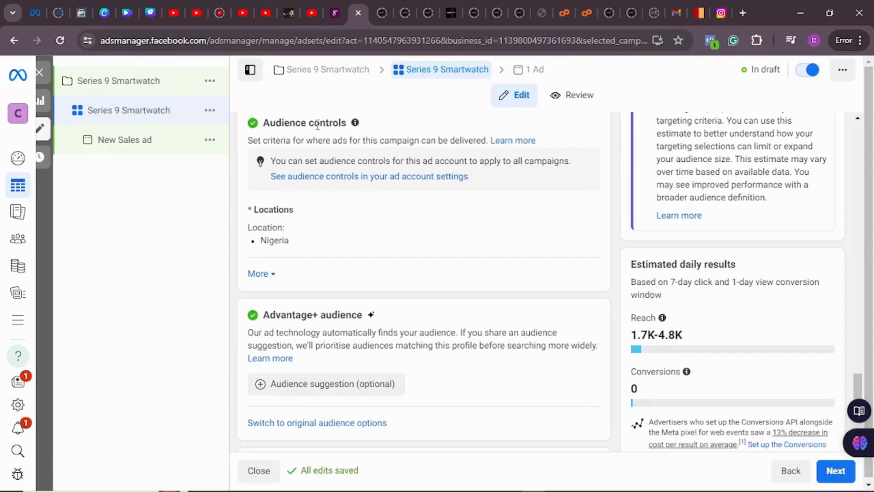
pyautogui.moveTo(300, 209)
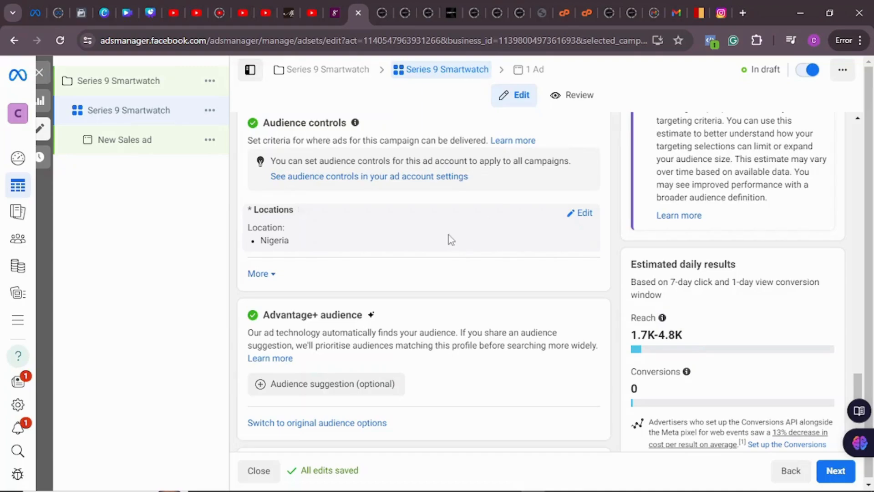
pyautogui.click(581, 217)
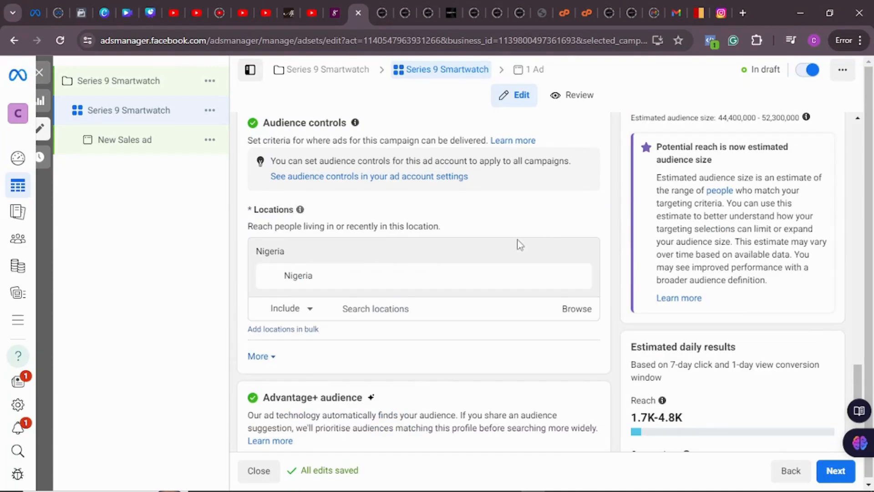
# - Search the audience locations for Ghana, and clear the search without adding a location
pyautogui.click(411, 310)
pyautogui.write('ghana')
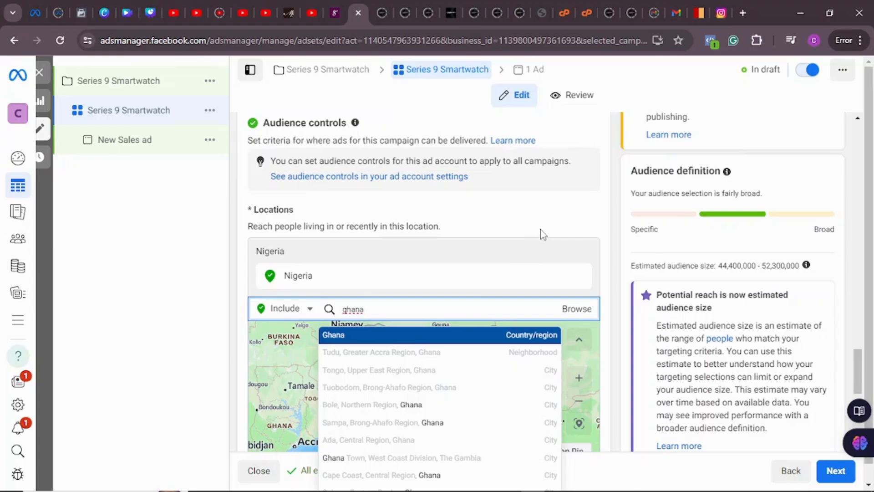
pyautogui.scroll(-1, 518, 250)
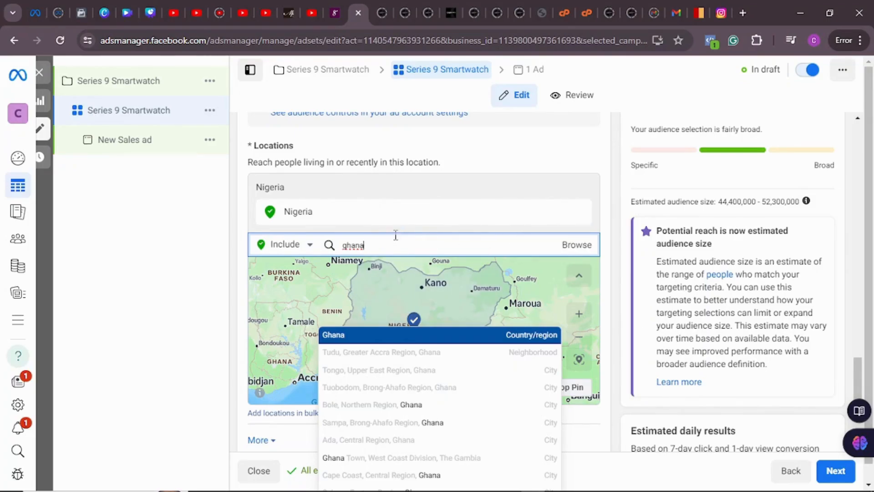
pyautogui.press('BackSpace')
pyautogui.press('BackSpace')
pyautogui.press('BackSpace')
pyautogui.press('BackSpace')
pyautogui.press('BackSpace')
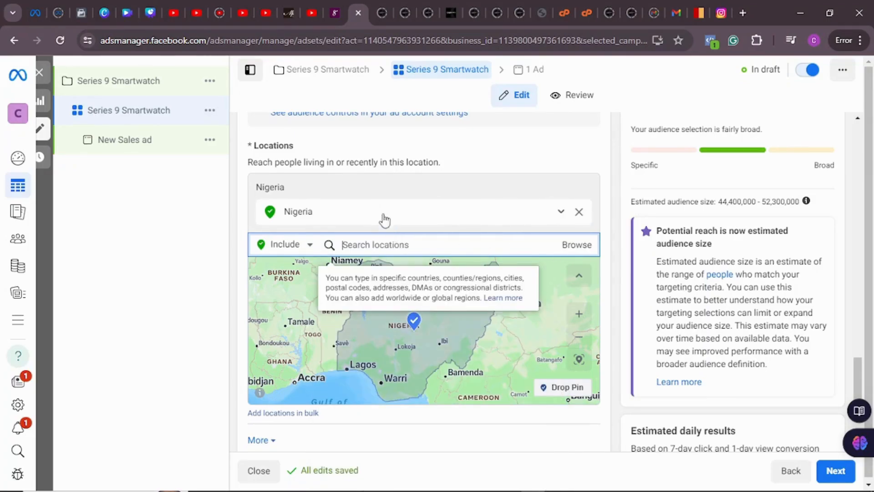
pyautogui.click(409, 192)
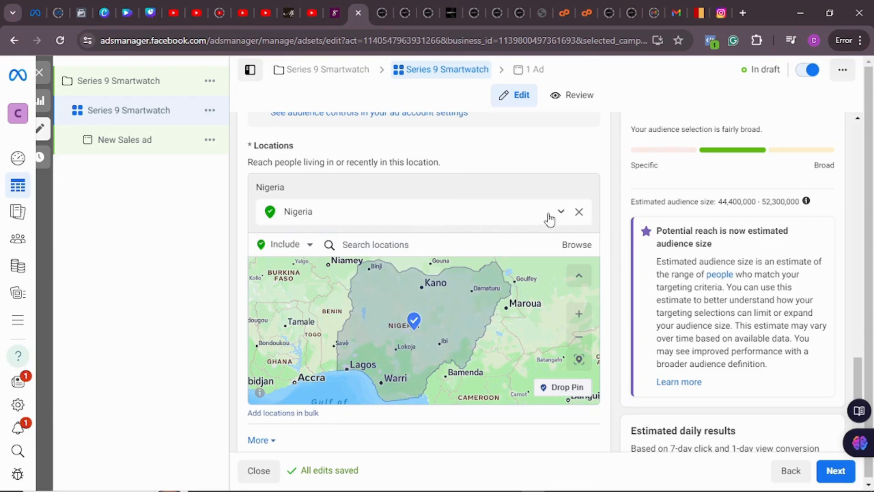
# - Replace Nigeria in the audience locations with the cities Lagos, Lagos State, and Abuja, Federal Capital Territory
pyautogui.click(579, 212)
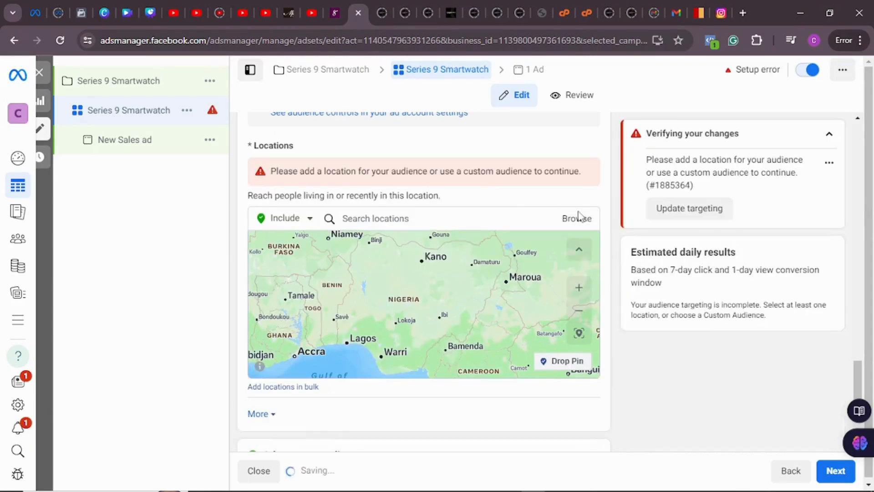
pyautogui.click(387, 214)
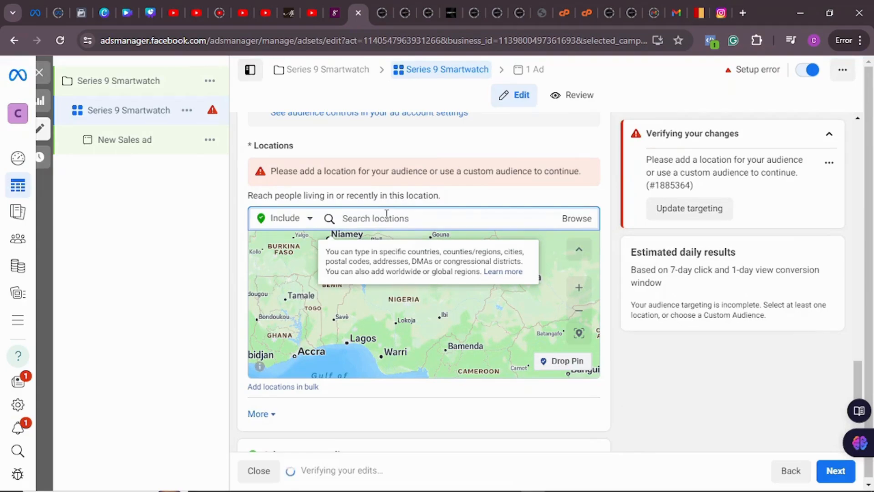
pyautogui.write('lagos')
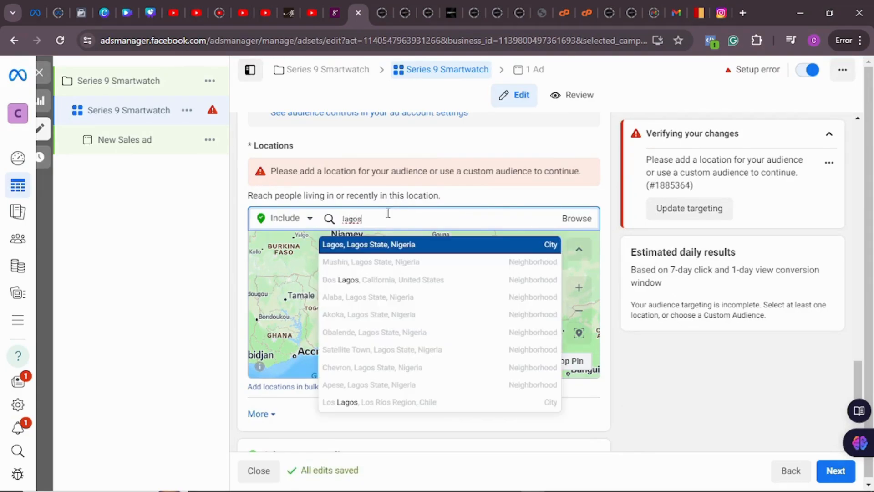
pyautogui.click(375, 250)
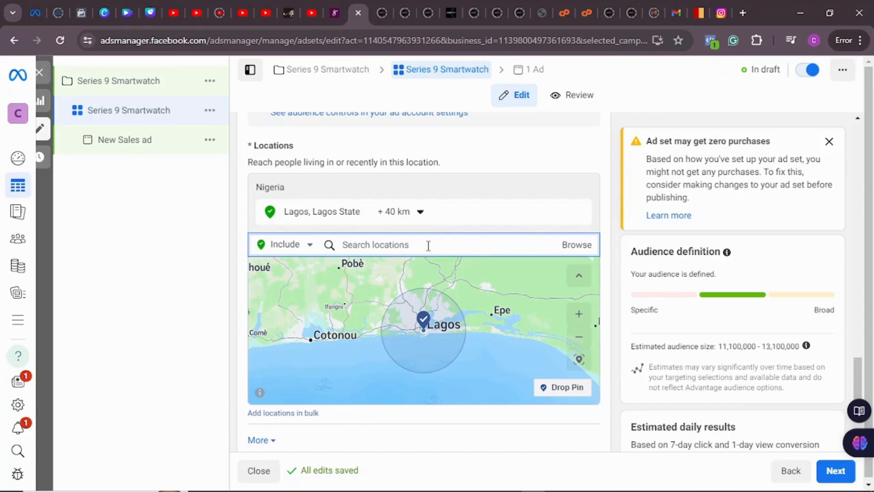
pyautogui.write('abuja')
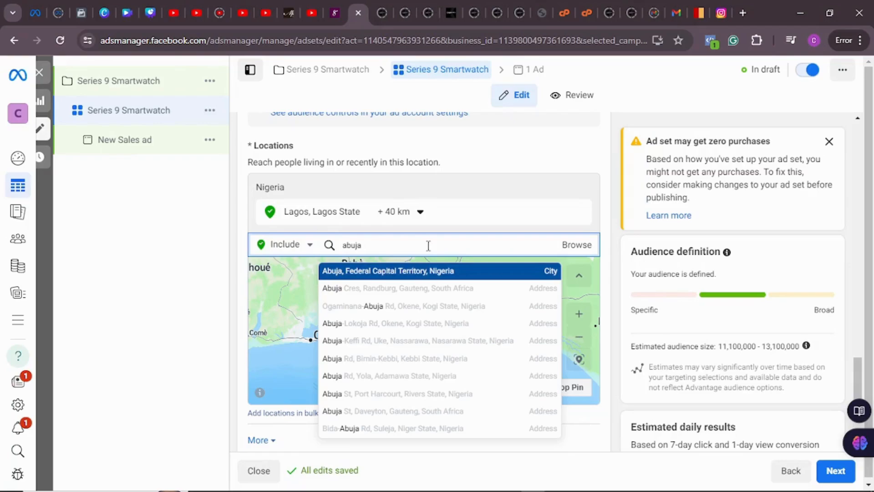
pyautogui.click(427, 273)
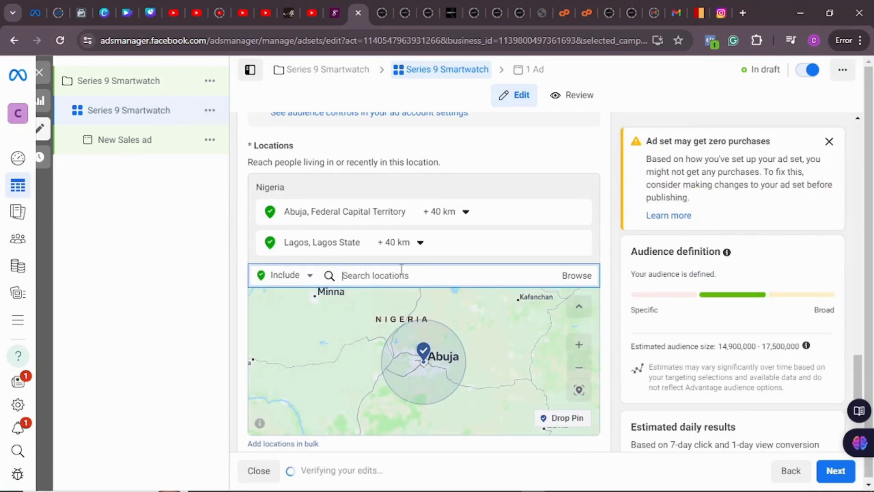
# - Add the city Benin, Edo State, to the included audience locations in Nigeria
pyautogui.write('benin c')
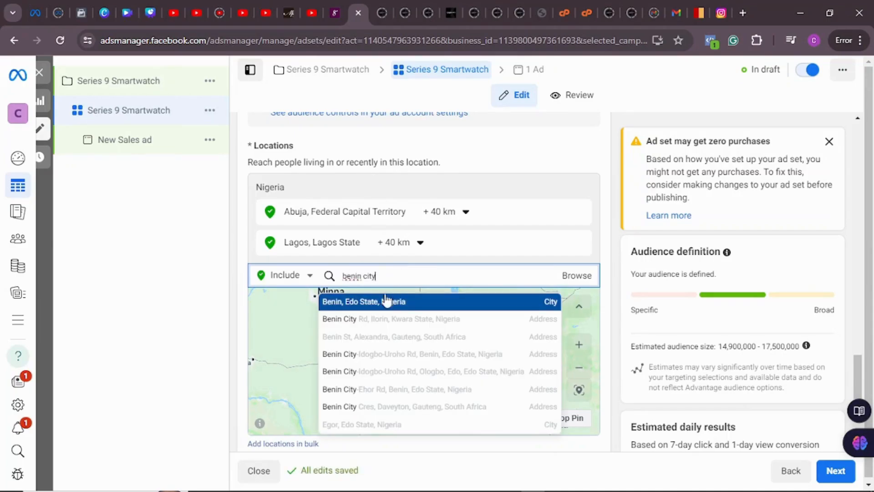
pyautogui.write('ity')
pyautogui.click(394, 300)
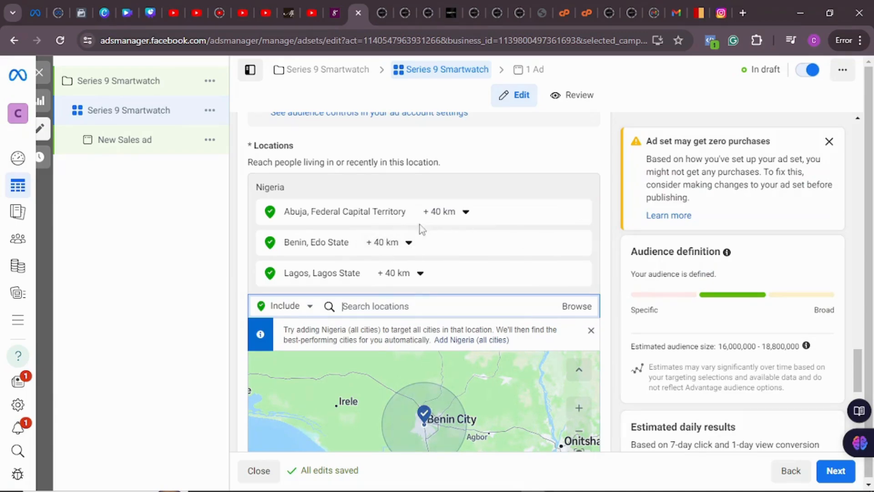
# - Review the ad set's Advantage+ audience and placements sections below the location map
pyautogui.scroll(-3, 405, 204)
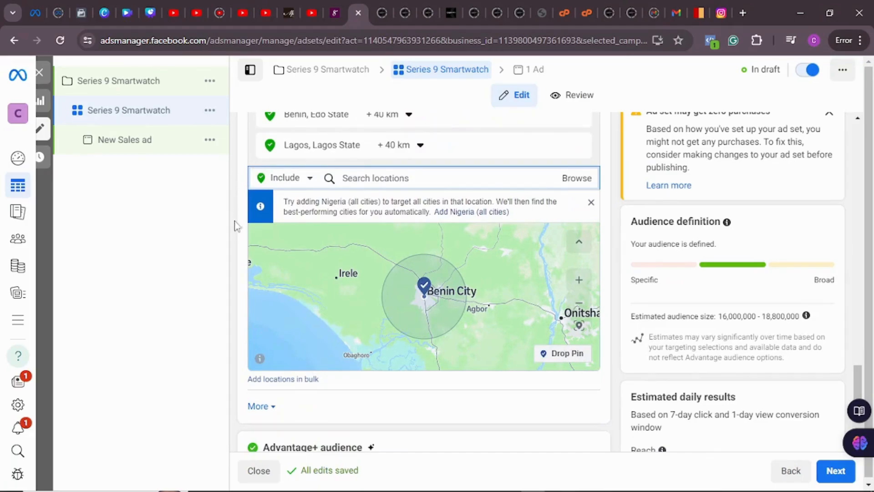
pyautogui.scroll(-4, 236, 227)
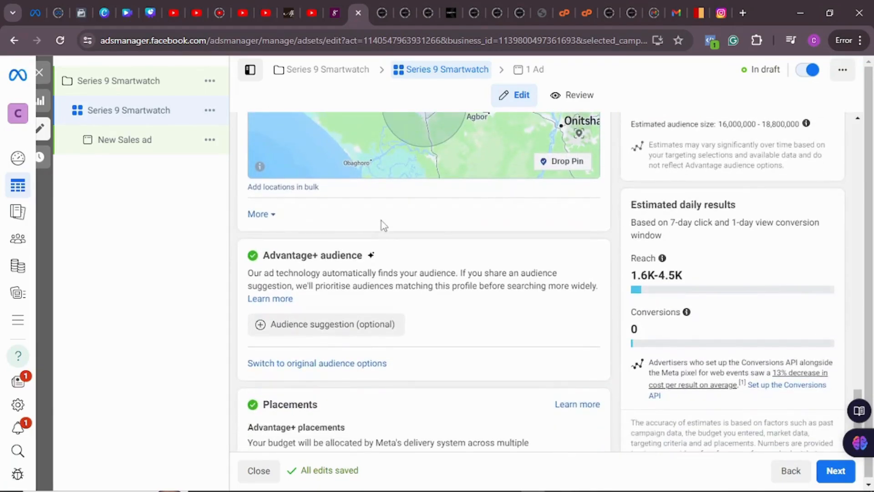
pyautogui.scroll(-1, 380, 223)
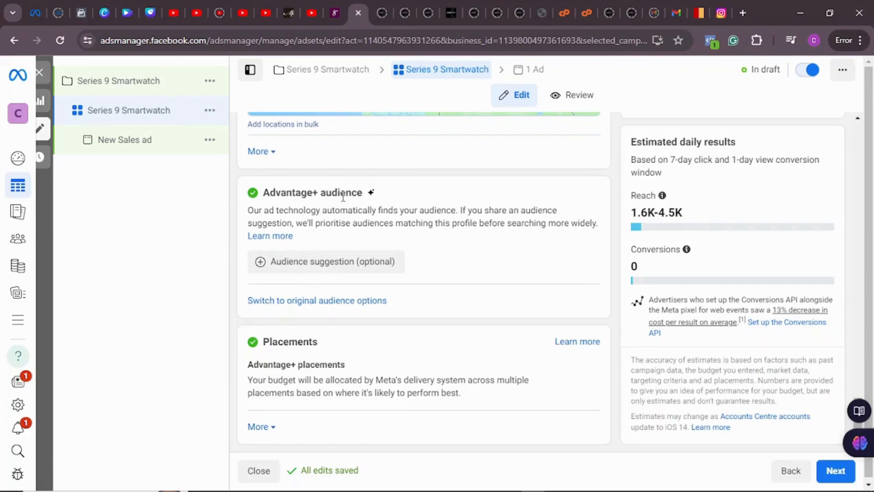
pyautogui.scroll(4, 347, 187)
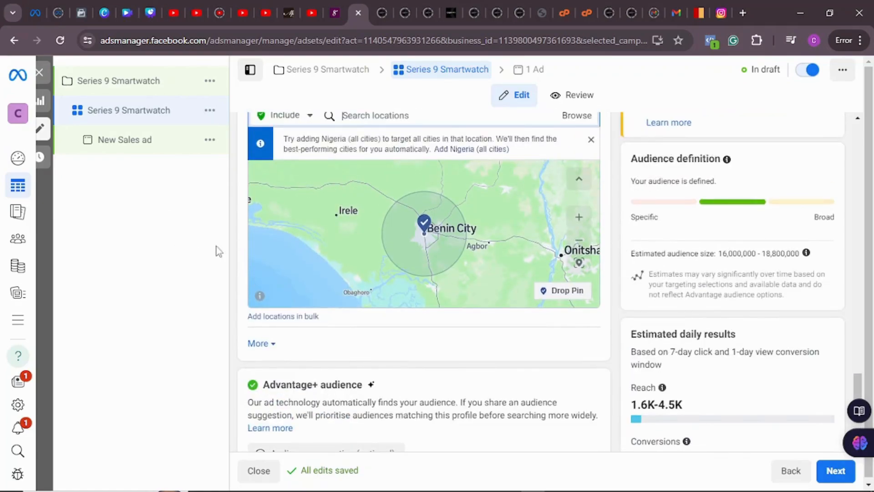
pyautogui.scroll(1, 245, 225)
pyautogui.scroll(-4, 248, 234)
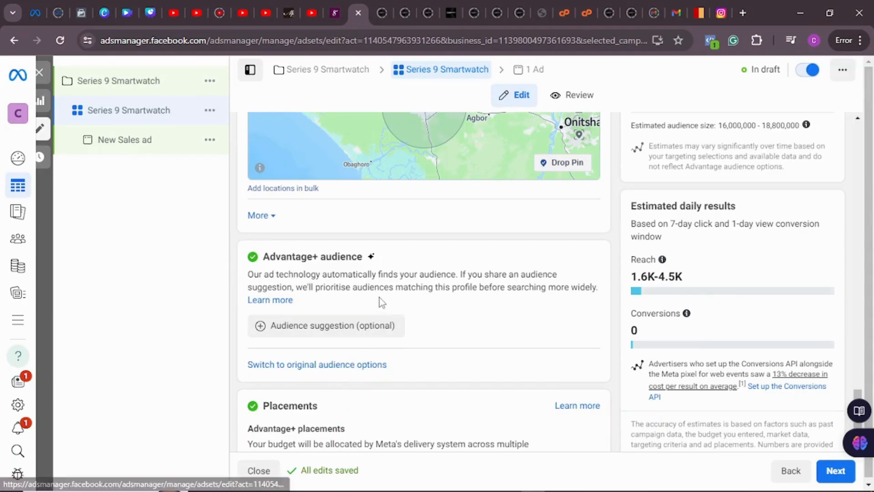
pyautogui.scroll(-1, 401, 283)
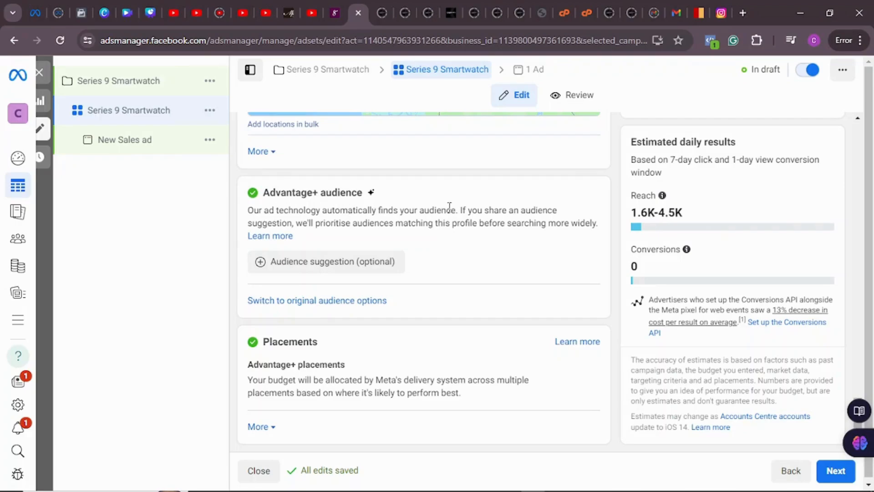
pyautogui.scroll(-1, 449, 206)
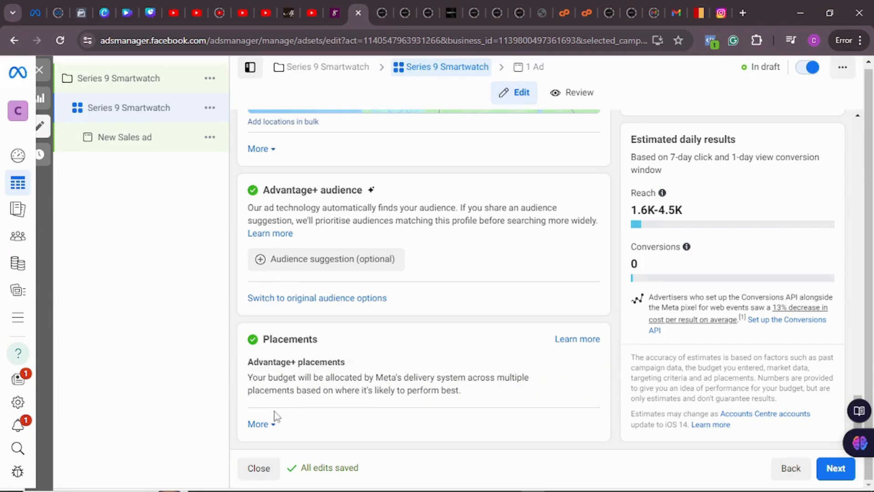
# - Expand the additional placement options to view the brand safety and suitability settings, and collapse them again
pyautogui.click(273, 426)
pyautogui.scroll(-4, 395, 351)
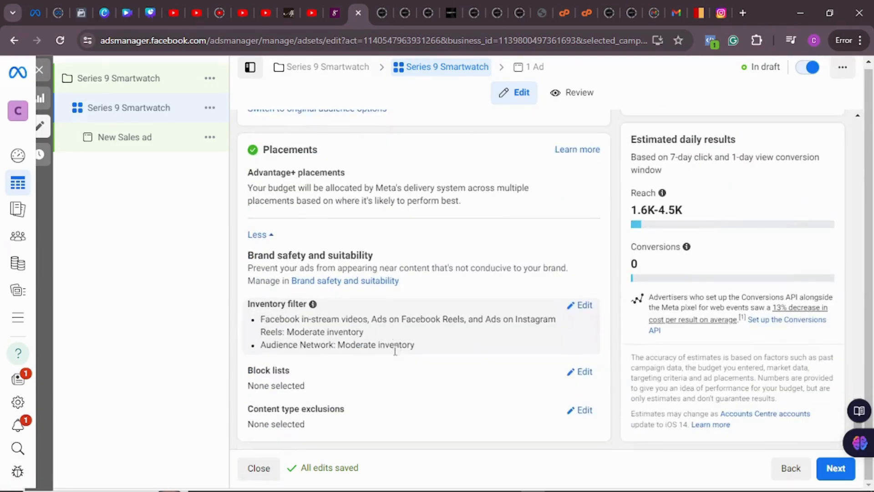
pyautogui.click(263, 236)
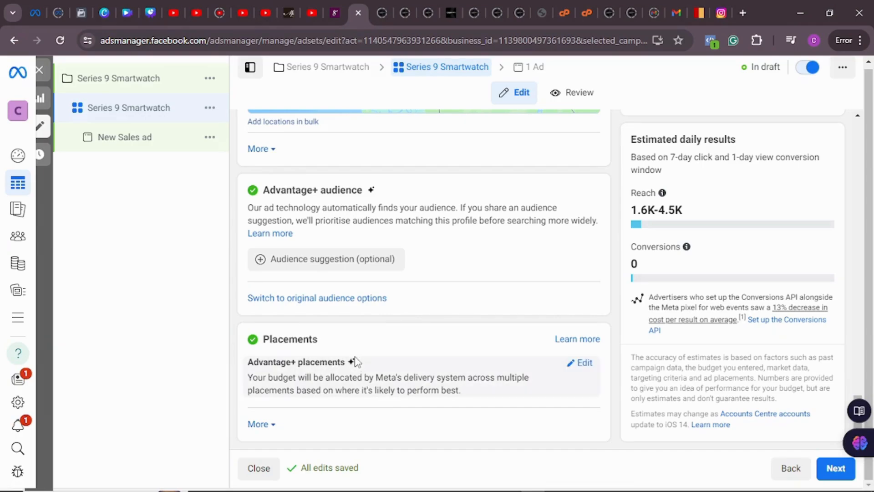
# - Expand the additional audience controls below the locations and set the minimum age to 22
pyautogui.scroll(4, 377, 314)
pyautogui.scroll(2, 385, 299)
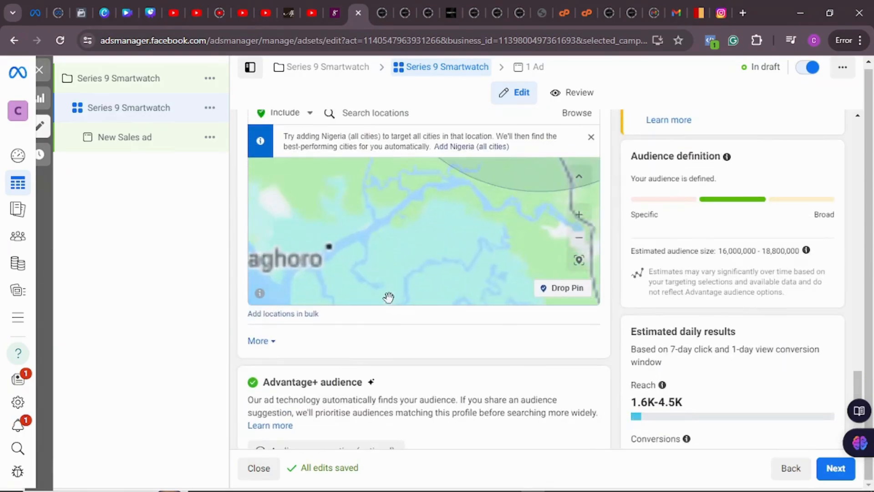
pyautogui.scroll(8, 237, 273)
pyautogui.scroll(-3, 363, 343)
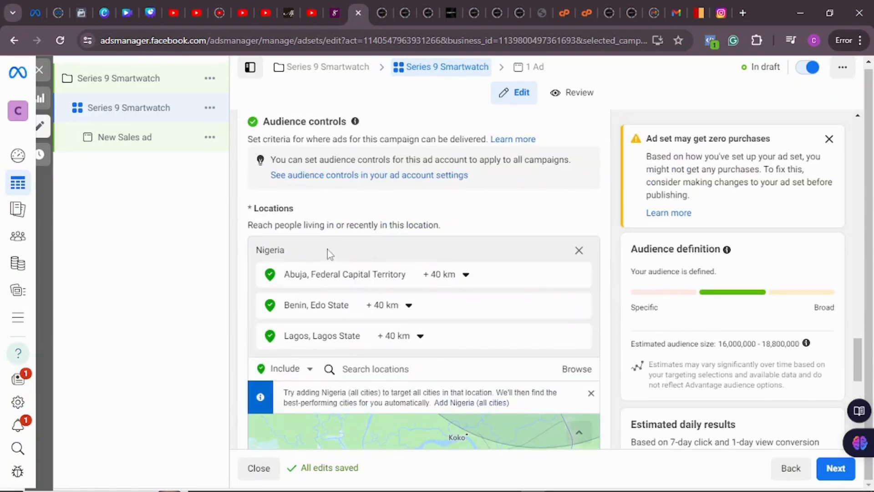
pyautogui.scroll(-2, 273, 230)
pyautogui.scroll(-5, 268, 228)
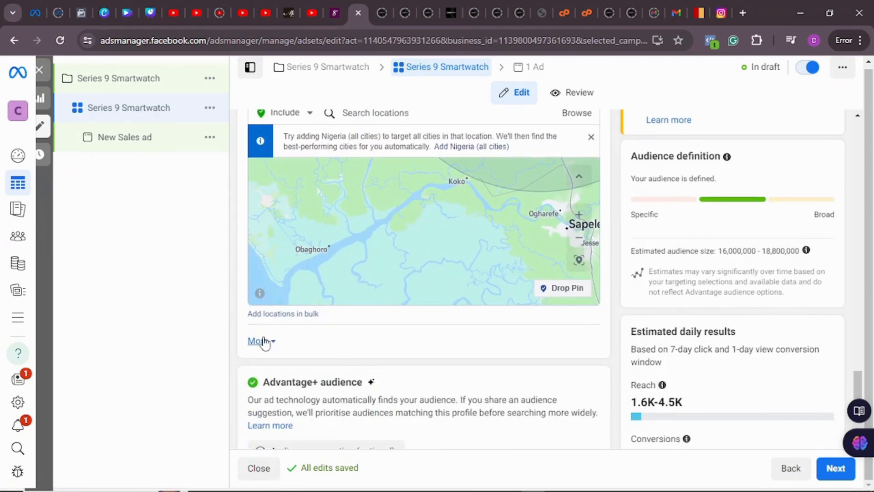
pyautogui.scroll(-2, 268, 348)
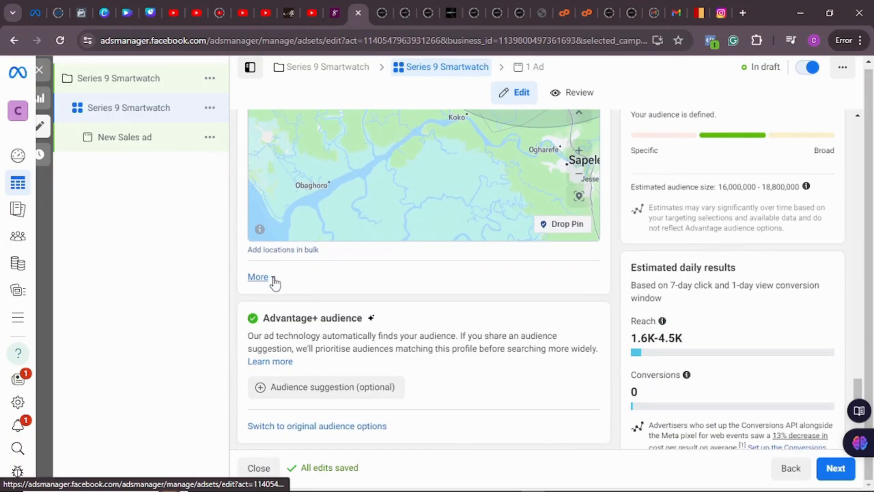
pyautogui.click(274, 278)
pyautogui.scroll(-1, 323, 301)
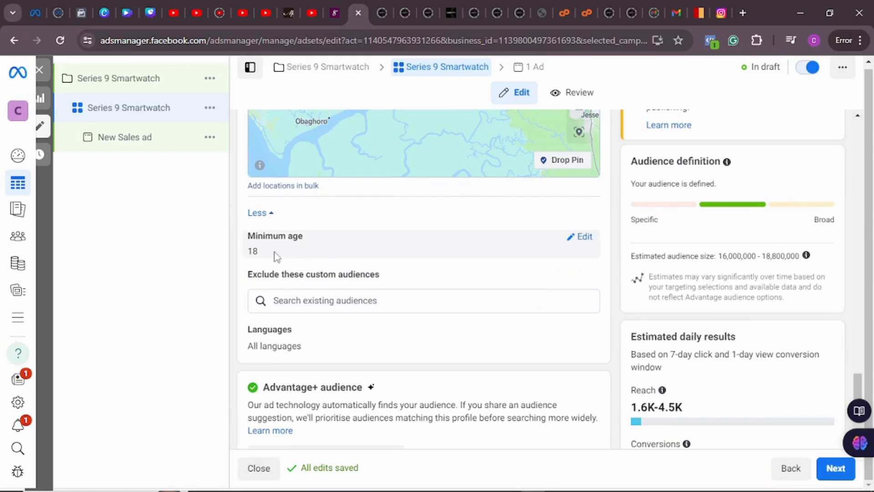
pyautogui.click(580, 238)
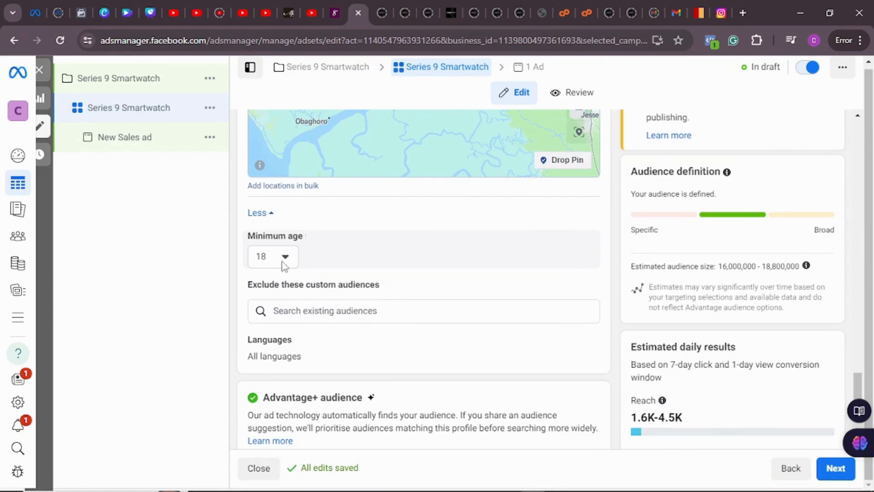
pyautogui.click(286, 258)
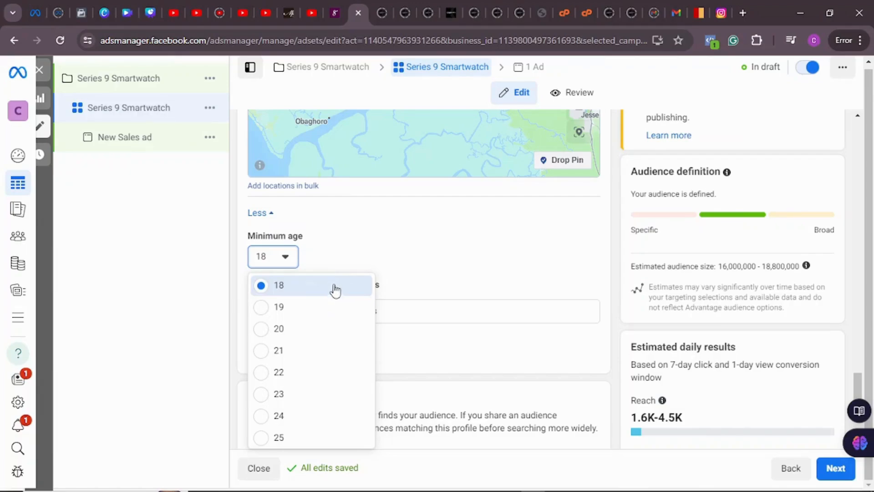
pyautogui.click(297, 375)
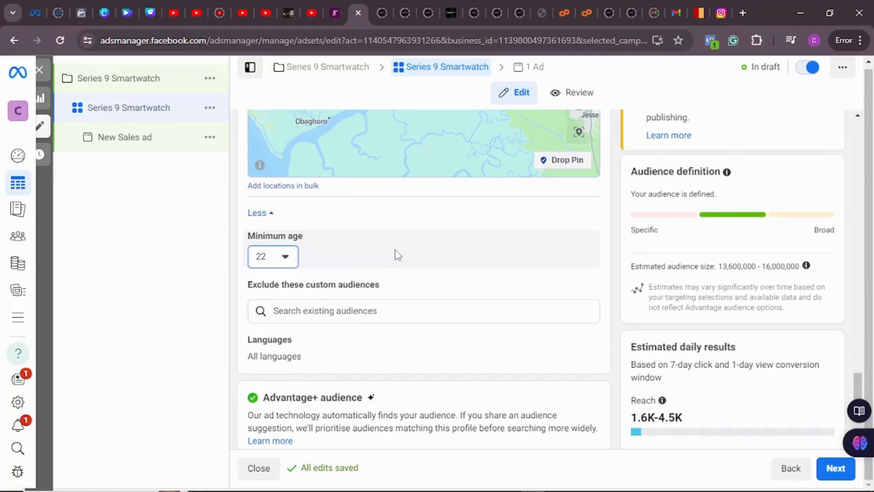
# - Continue from the ad set to the settings of the New Sales ad
pyautogui.scroll(-3, 397, 255)
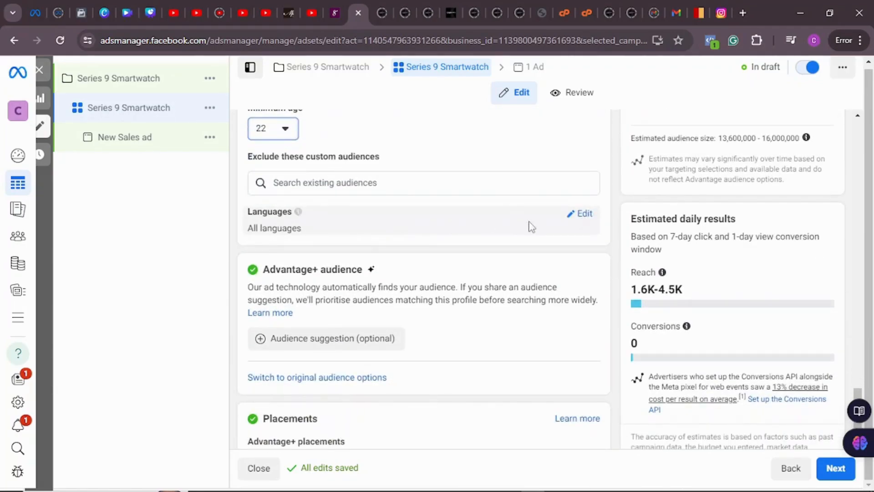
pyautogui.scroll(-2, 413, 218)
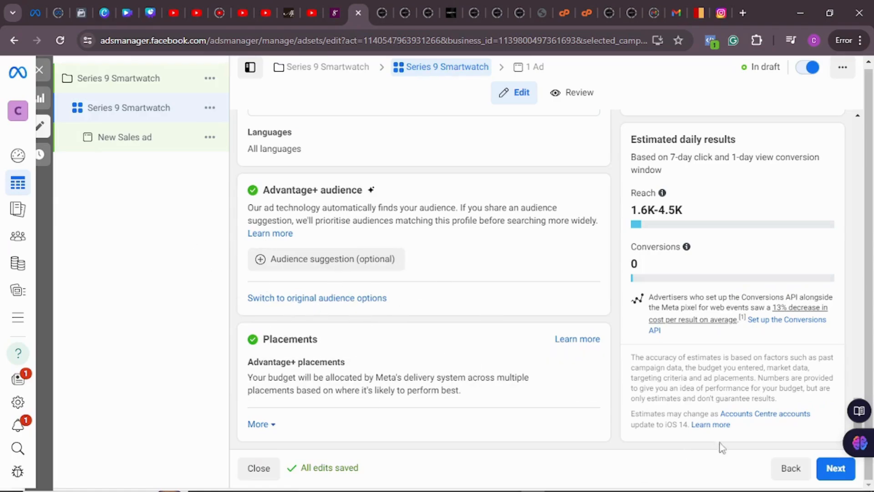
pyautogui.click(818, 476)
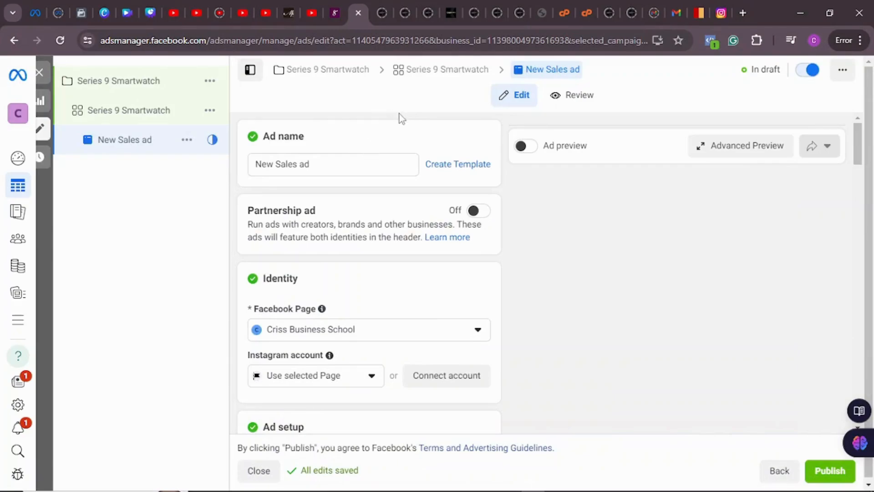
# - Rename the ad as Series 9 Smartwatch
pyautogui.moveTo(312, 165); pyautogui.dragTo(262, 159)
pyautogui.rightClick(263, 160)
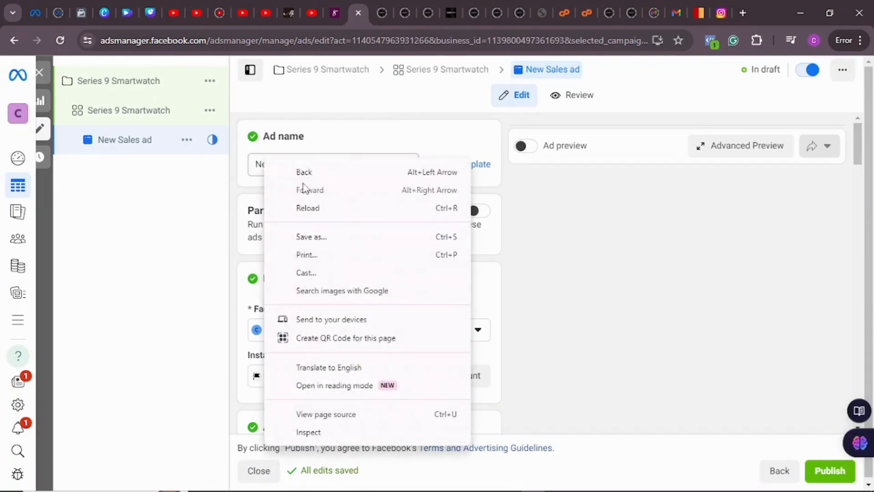
pyautogui.click(253, 169)
pyautogui.moveTo(316, 165); pyautogui.dragTo(254, 164)
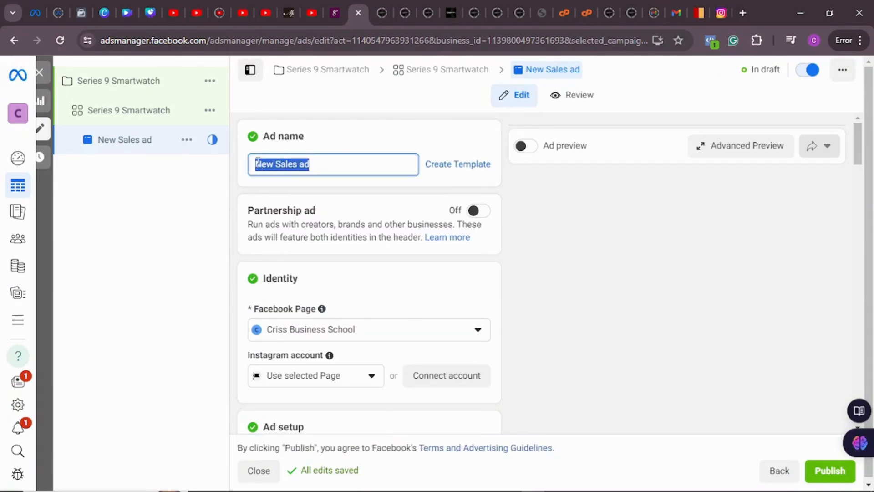
pyautogui.rightClick(257, 166)
pyautogui.click(297, 241)
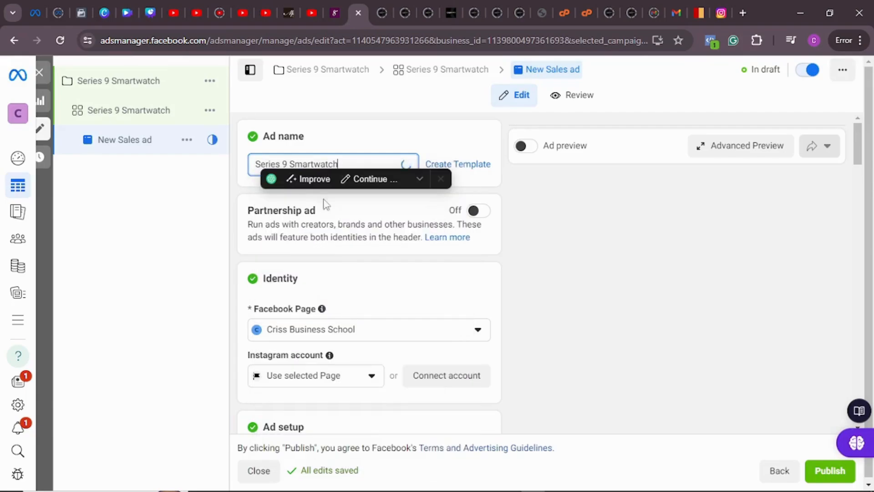
pyautogui.click(342, 196)
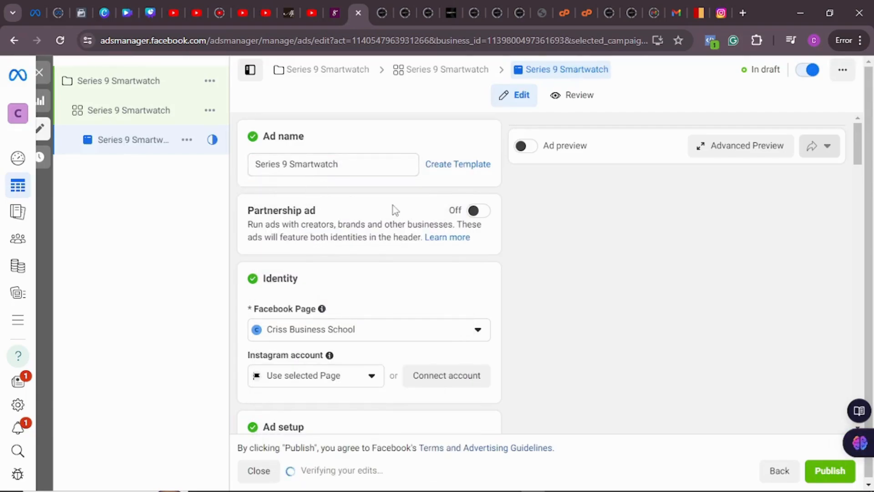
# - Check the available Facebook Page and Instagram account choices in the ad's identity settings
pyautogui.scroll(-1, 360, 166)
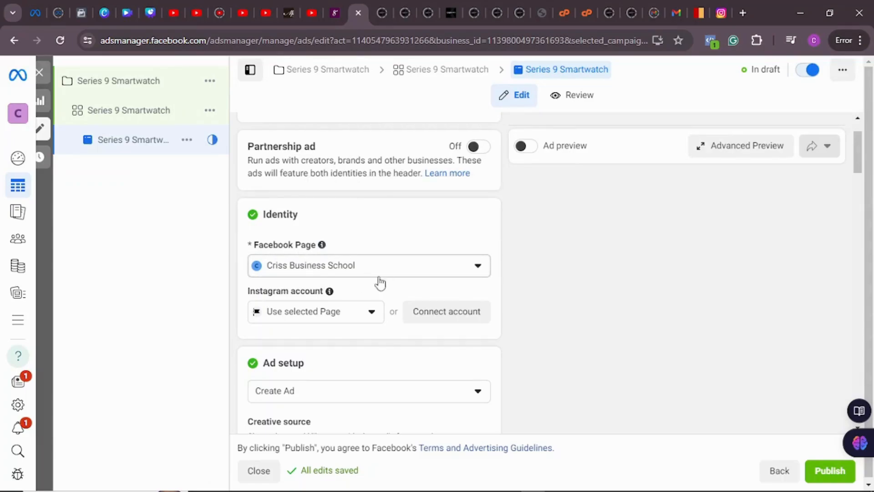
pyautogui.scroll(-1, 410, 228)
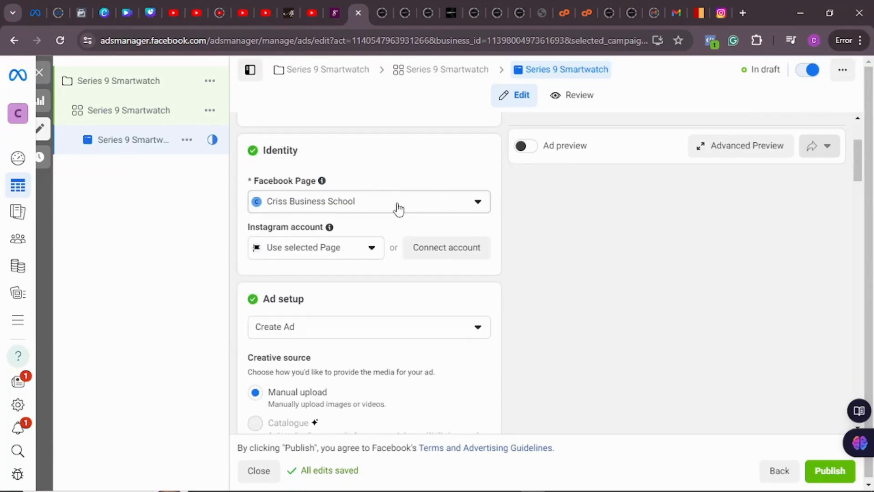
pyautogui.click(398, 207)
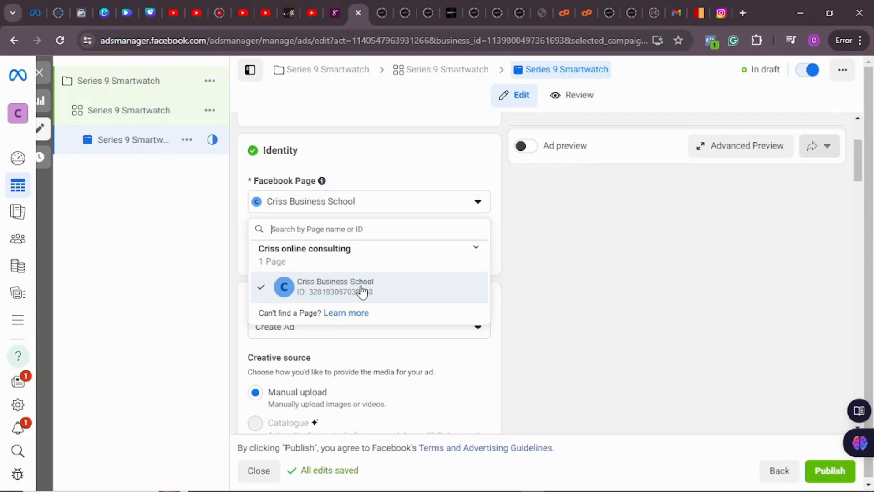
pyautogui.click(376, 209)
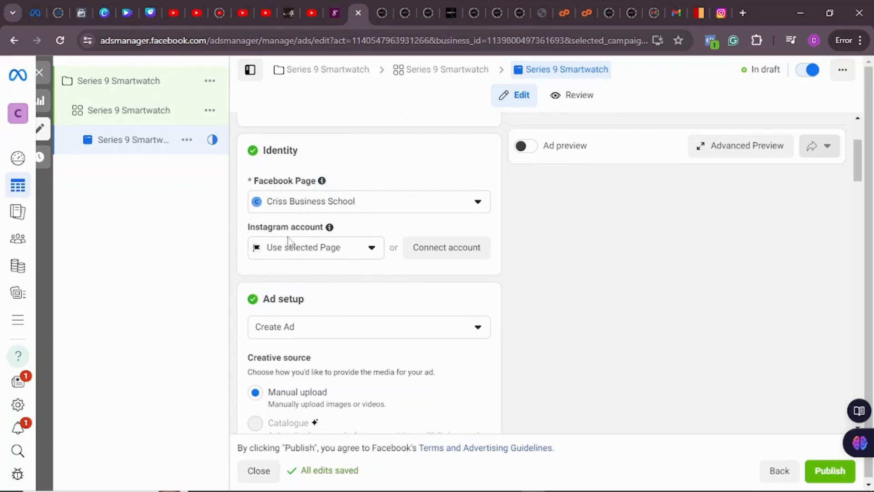
pyautogui.click(311, 254)
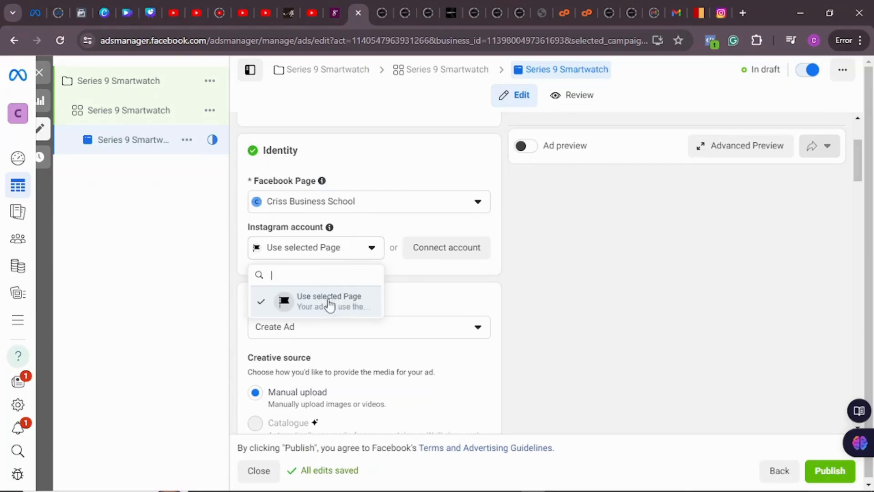
pyautogui.click(342, 252)
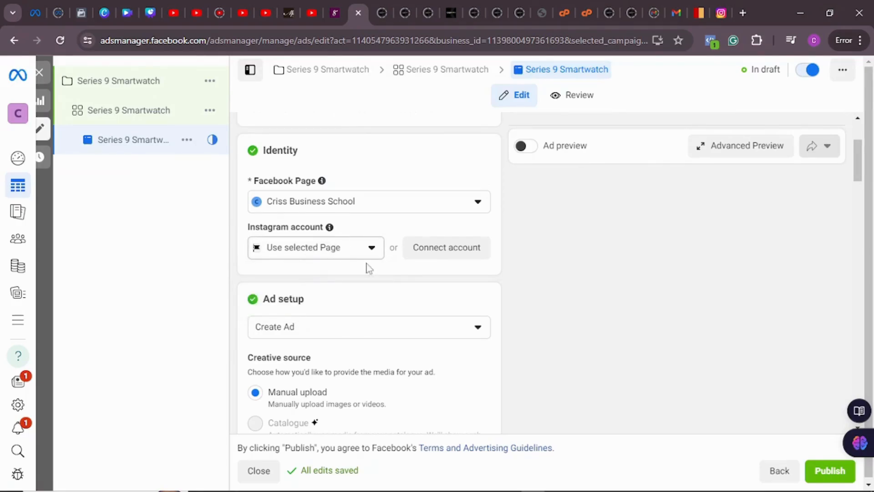
# - Connect the crissbusinessschool Instagram account to the ad's identity by logging into it
pyautogui.click(445, 252)
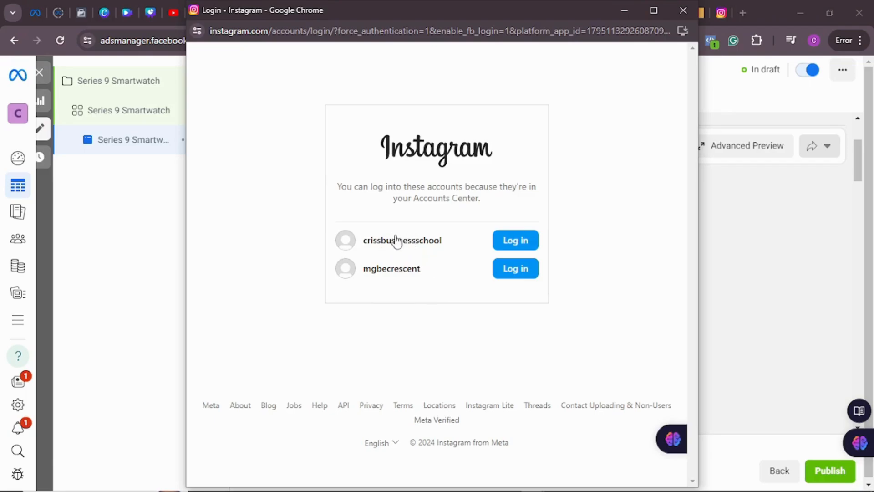
pyautogui.click(521, 239)
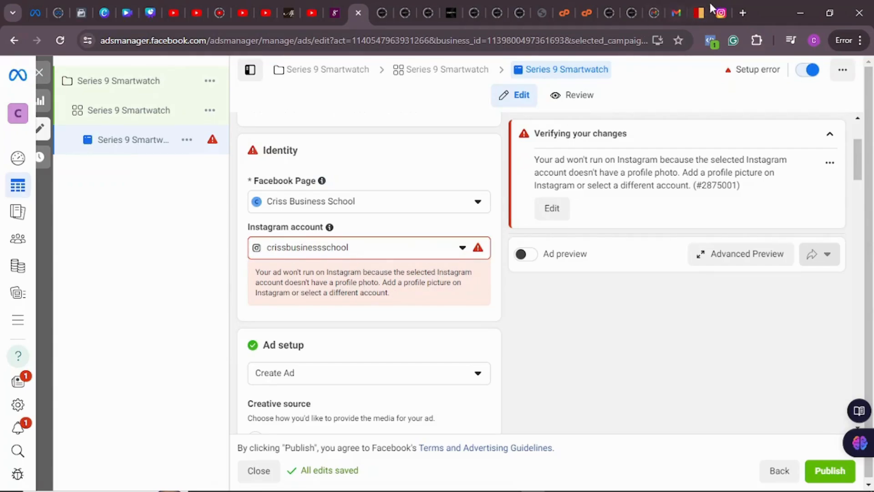
pyautogui.moveTo(719, 10)
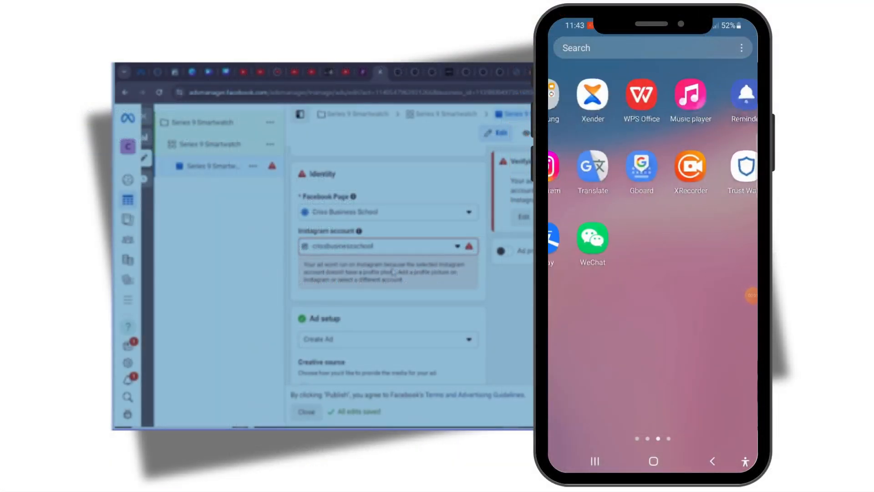
# - Switch to Instagram on the phone and start adding a new profile picture from the gallery to the crissbusinessschool profile
pyautogui.click(579, 167)
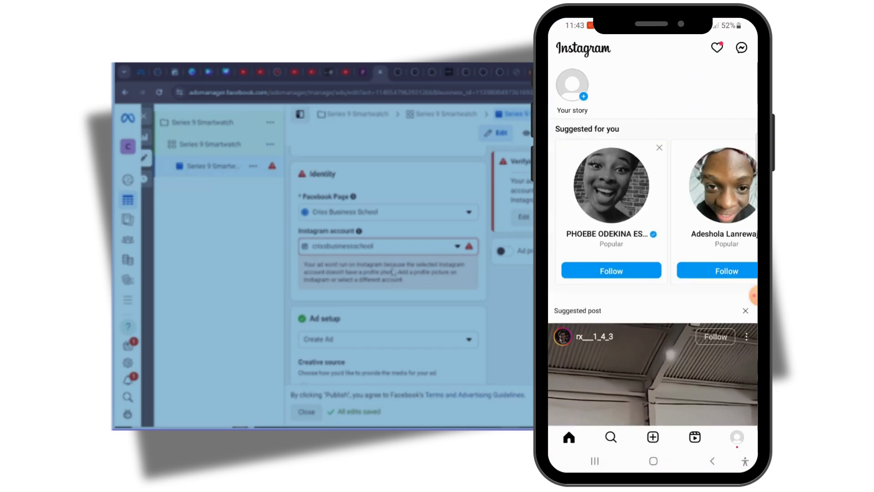
pyautogui.click(736, 436)
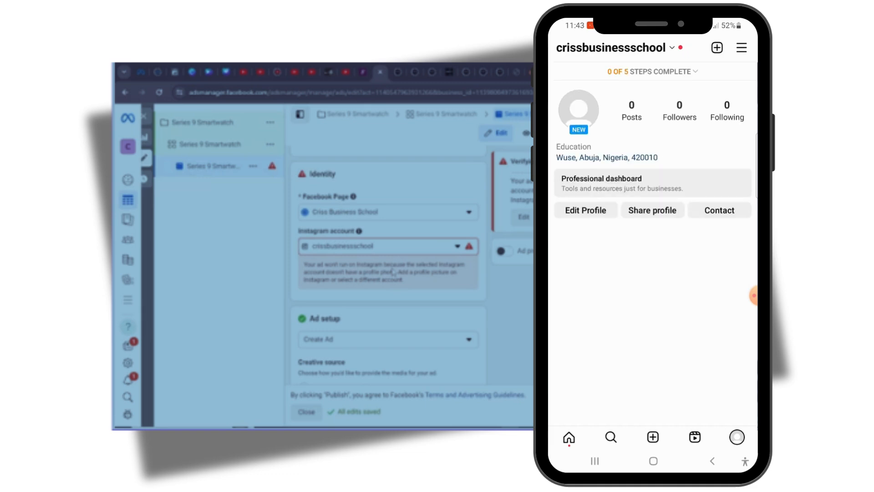
pyautogui.moveTo(753, 295); pyautogui.dragTo(746, 132)
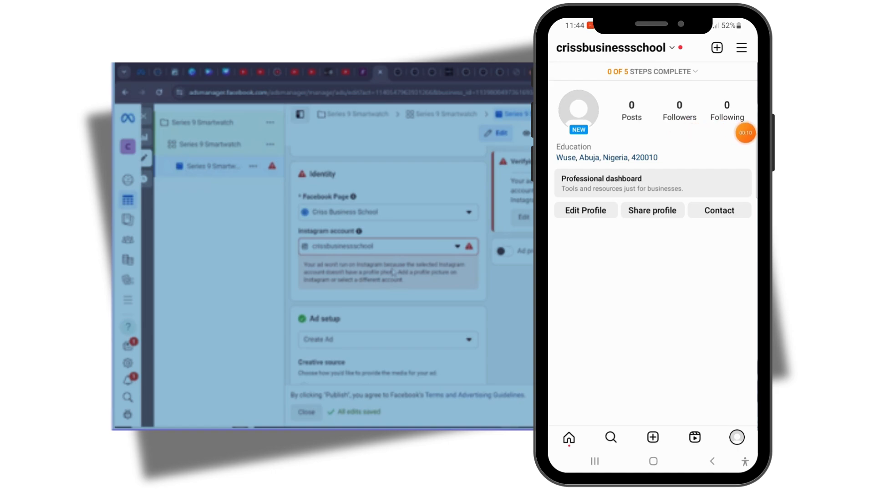
pyautogui.click(579, 109)
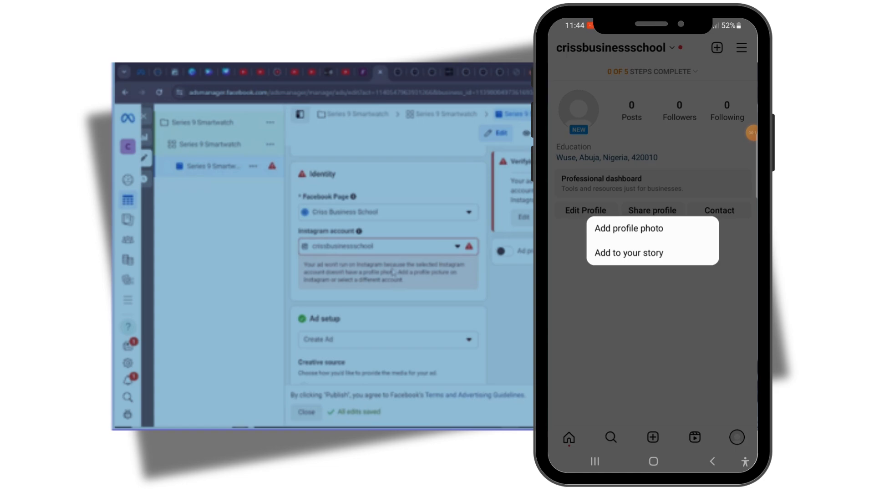
pyautogui.click(628, 228)
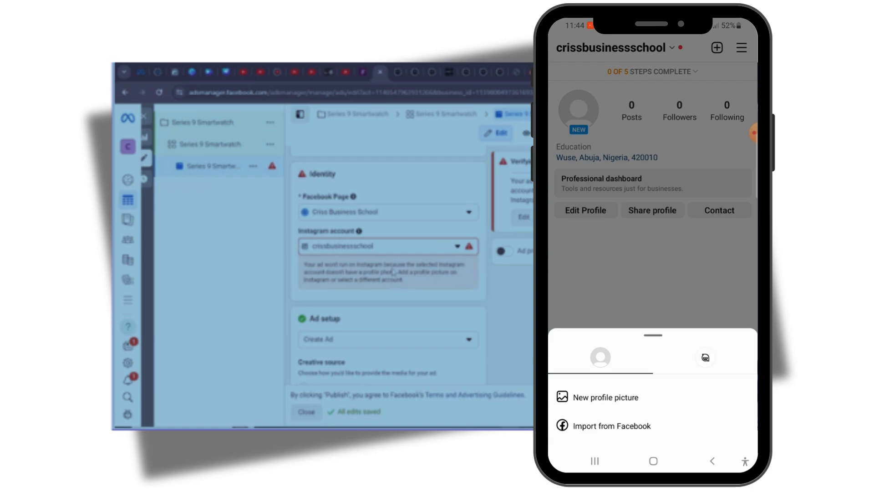
pyautogui.click(605, 397)
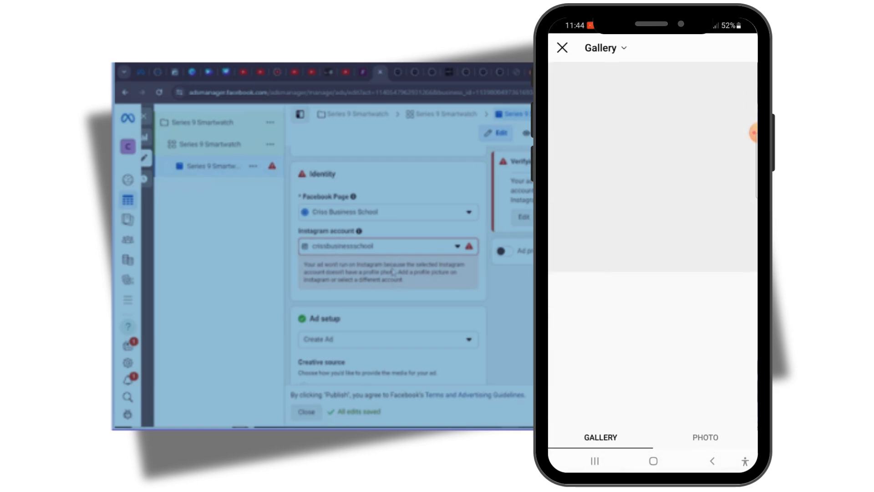
# - Set the silver-bracelet watch photo from the gallery as the profile picture with the Normal filter
pyautogui.scroll(-5, 653, 355)
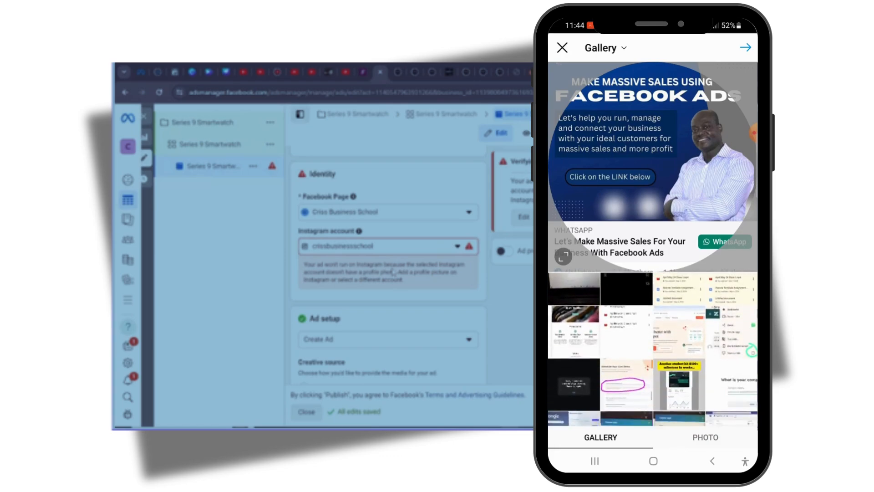
pyautogui.scroll(-10, 652, 273)
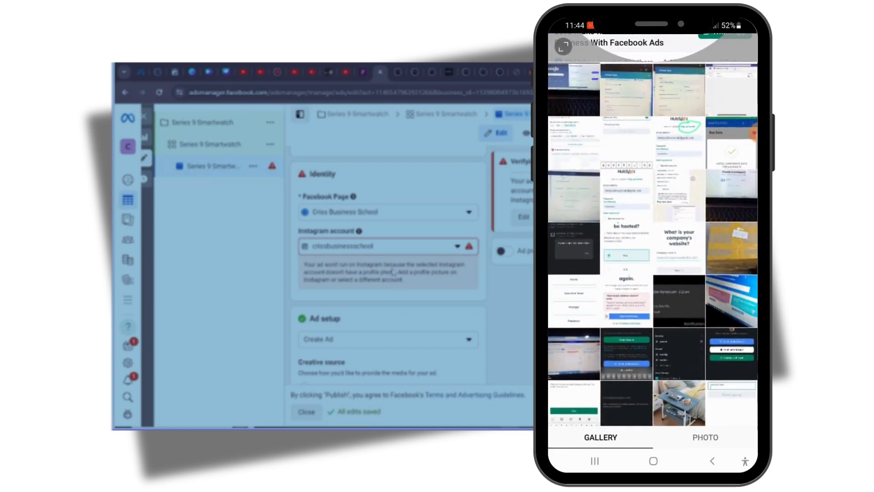
pyautogui.scroll(-10, 652, 246)
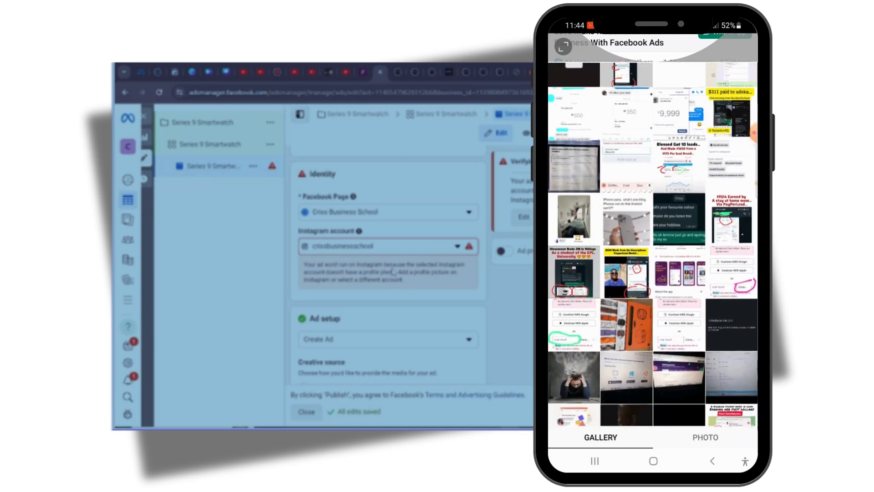
pyautogui.scroll(-10, 652, 245)
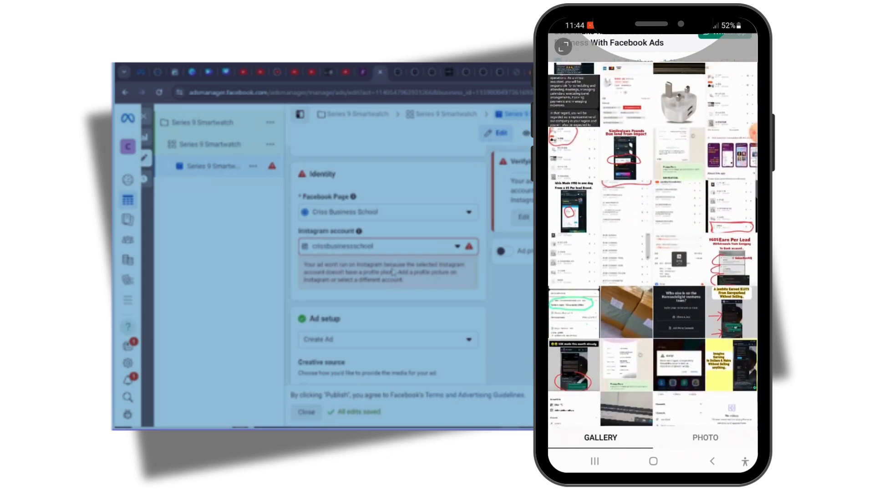
pyautogui.scroll(-10, 653, 246)
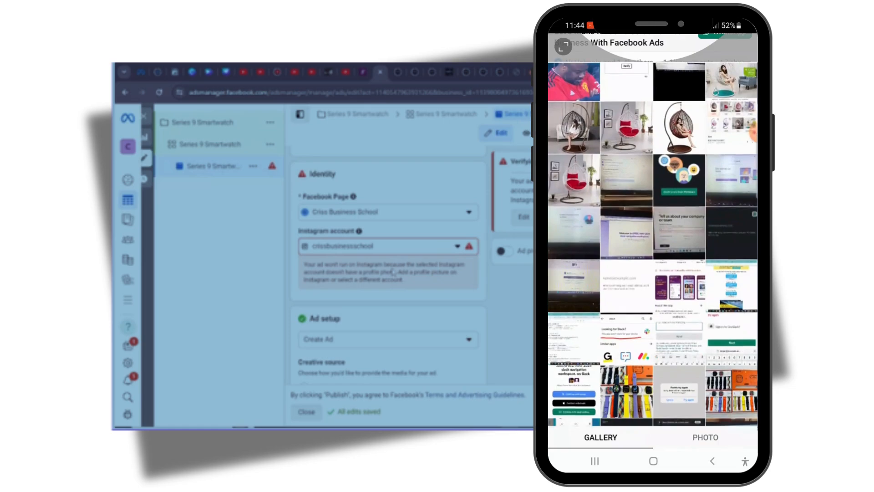
pyautogui.scroll(-10, 652, 246)
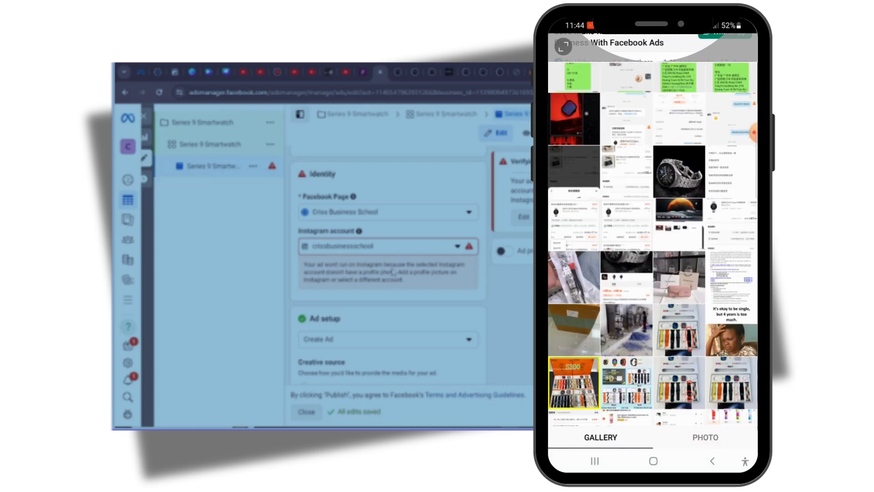
pyautogui.click(679, 171)
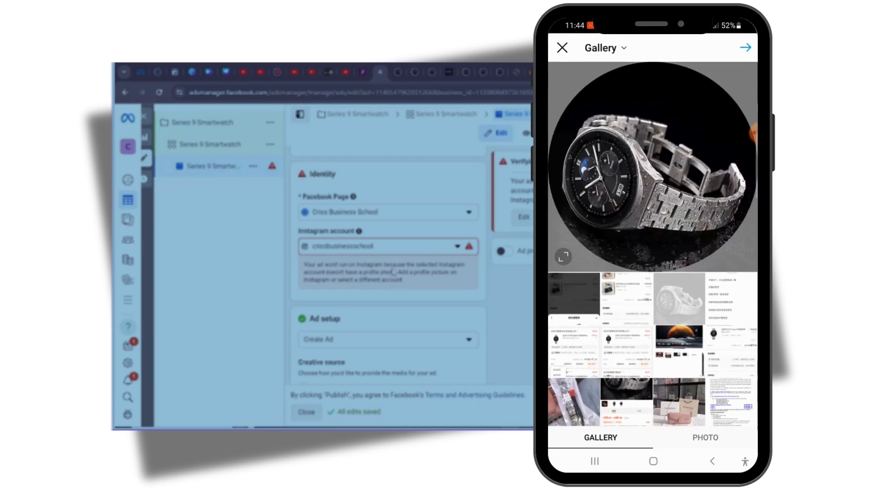
pyautogui.click(745, 48)
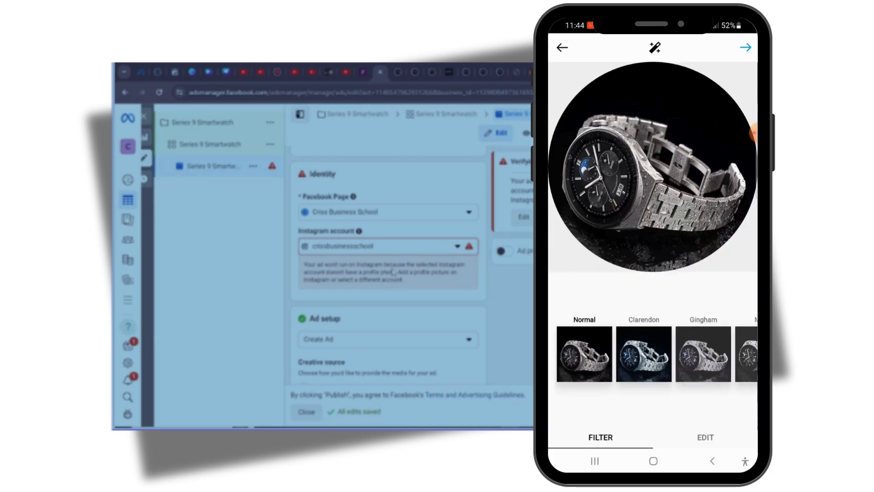
pyautogui.click(745, 47)
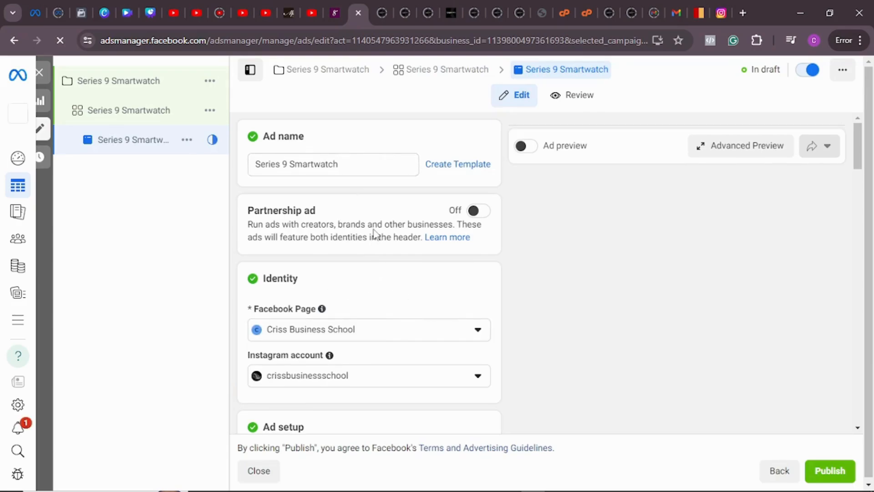
# - Switch back to Ads Manager and check the Instagram account choices in the ad's identity settings
pyautogui.scroll(-1, 367, 213)
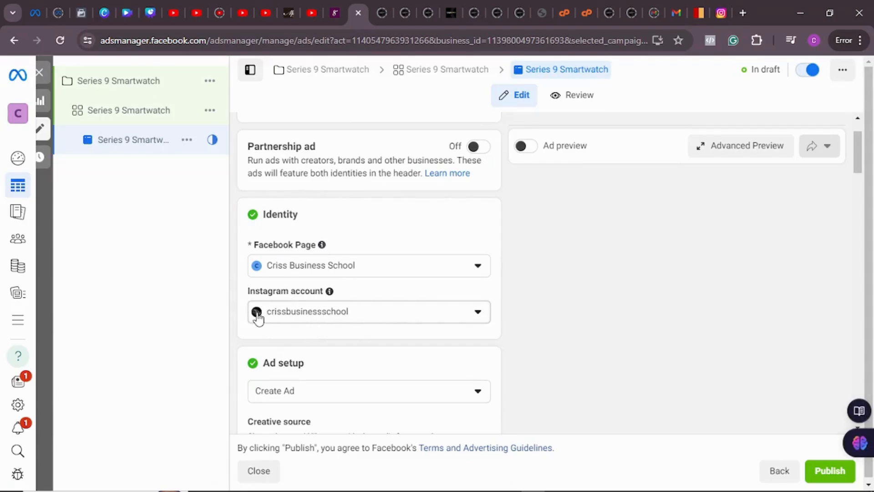
pyautogui.click(477, 313)
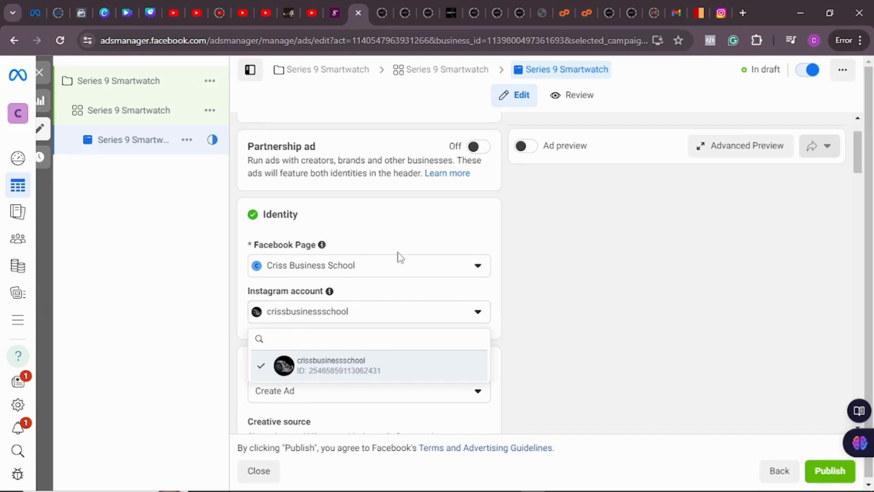
pyautogui.click(599, 313)
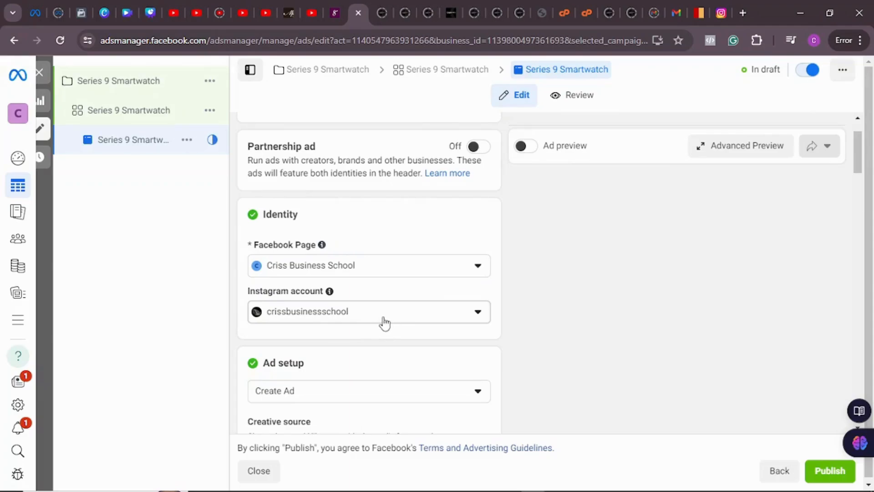
# - Examine the ad setup's creative source, format and multi-advertiser options down to the ad creative section
pyautogui.scroll(-3, 400, 310)
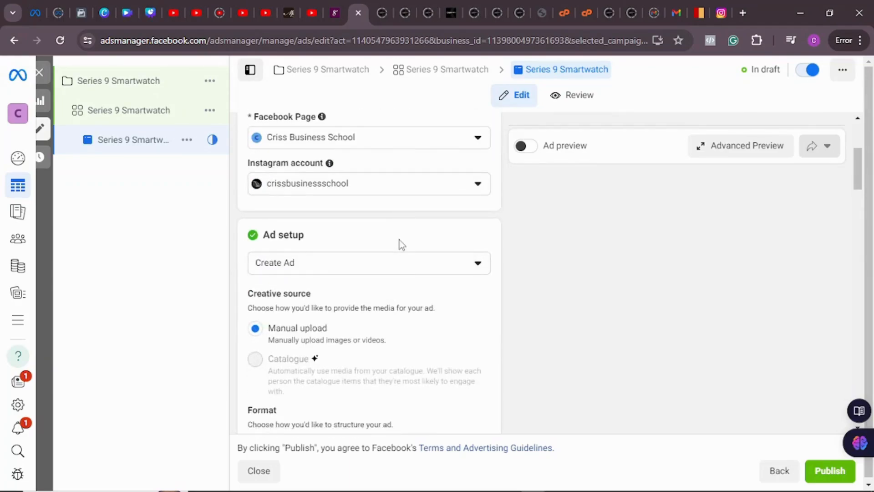
pyautogui.scroll(-1, 396, 230)
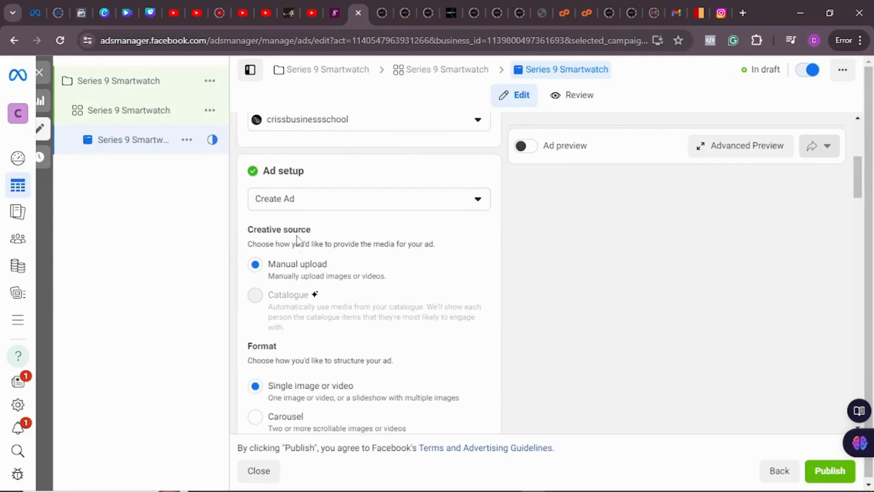
pyautogui.scroll(-1, 295, 247)
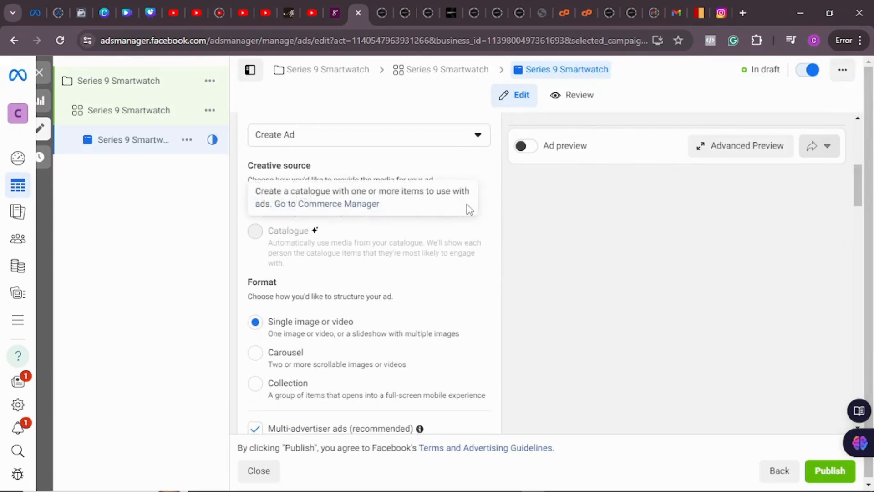
pyautogui.scroll(-1, 392, 245)
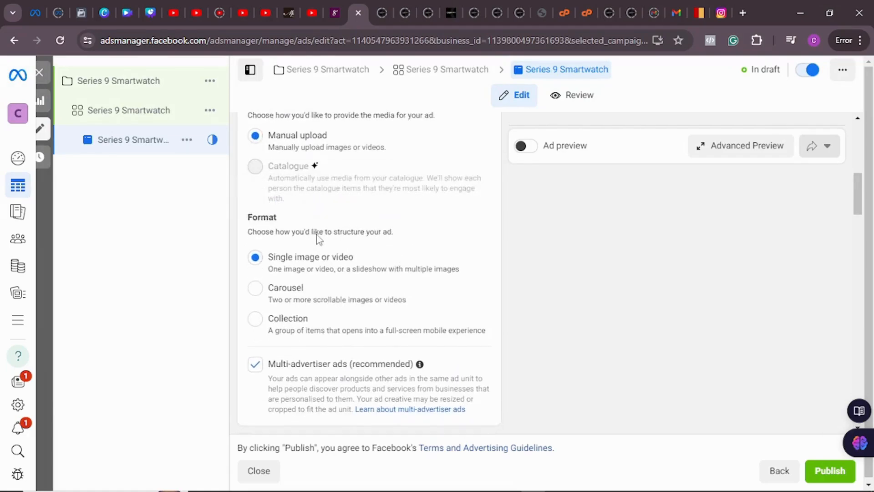
pyautogui.scroll(-1, 318, 238)
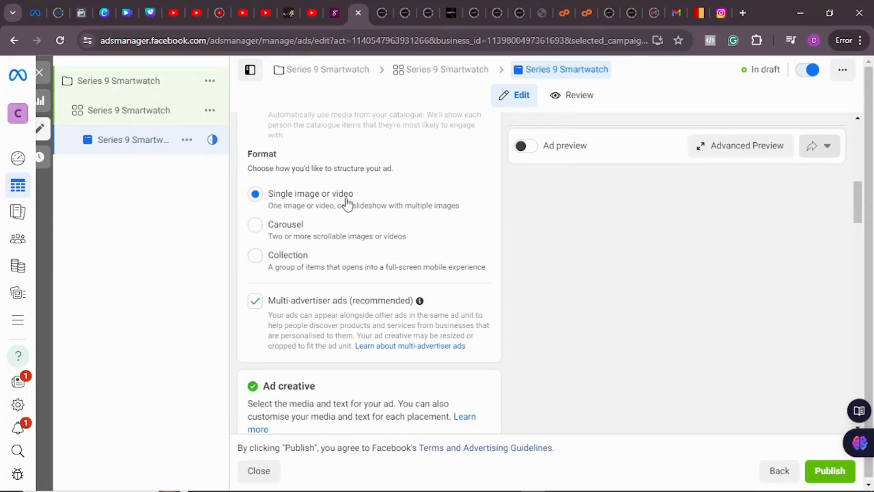
pyautogui.scroll(-2, 341, 199)
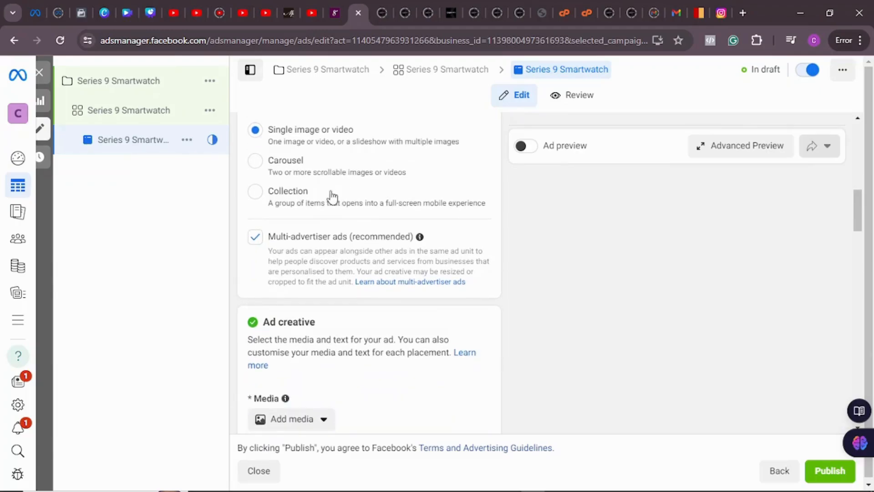
pyautogui.scroll(-1, 325, 199)
pyautogui.scroll(-4, 318, 202)
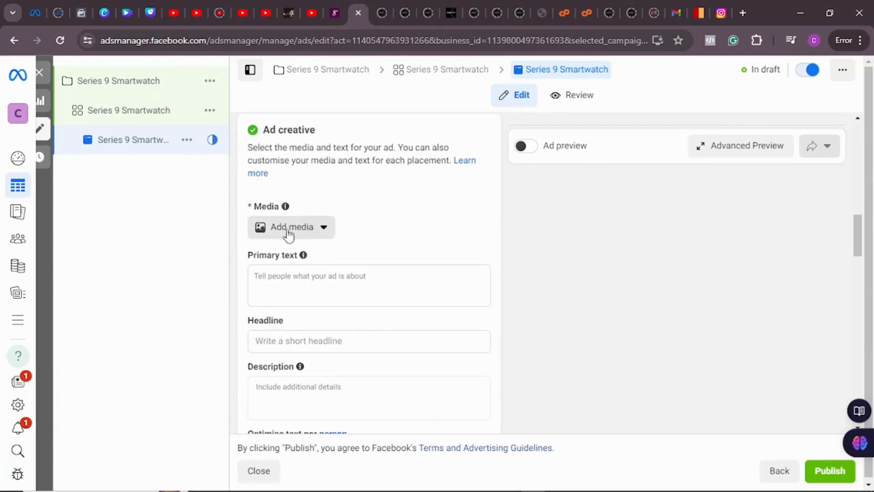
pyautogui.click(291, 234)
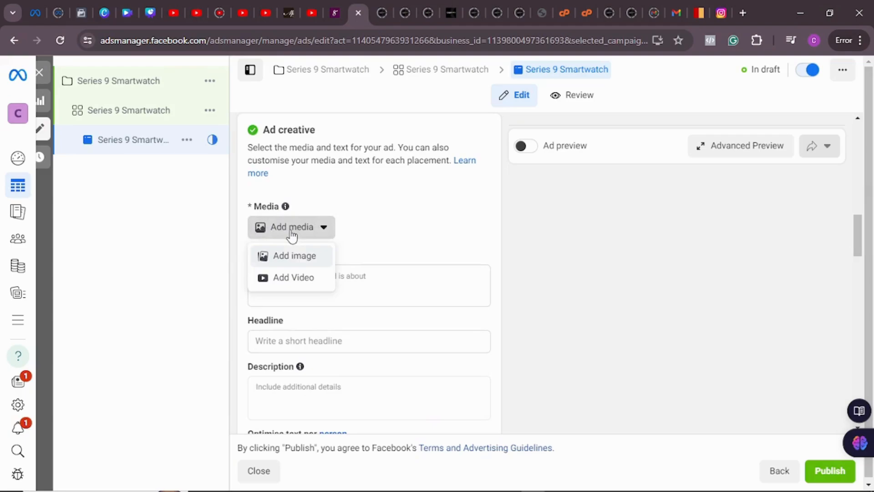
pyautogui.click(302, 280)
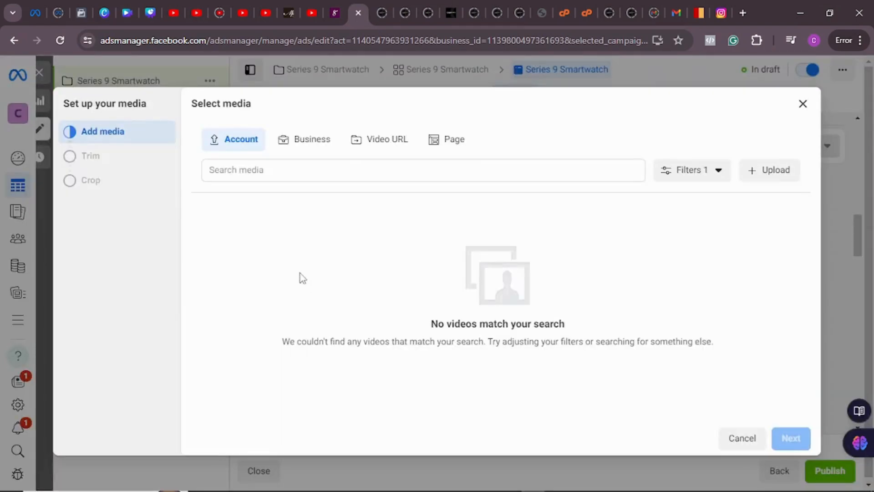
pyautogui.click(801, 105)
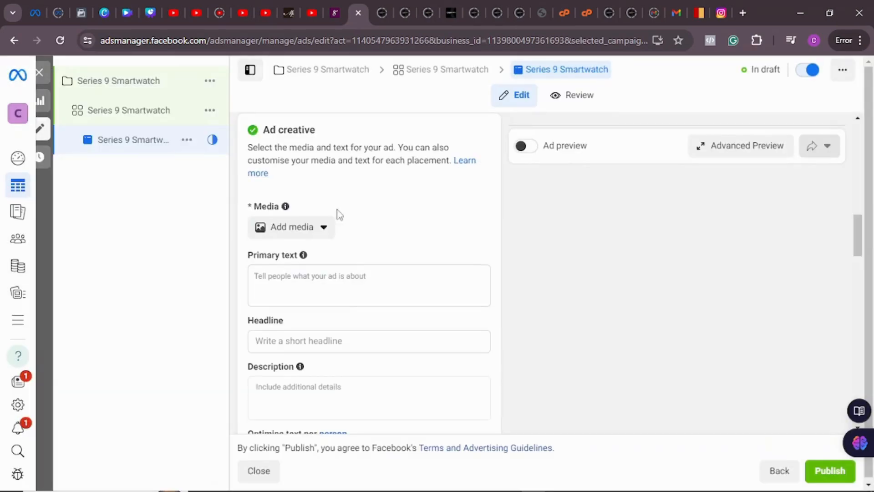
pyautogui.click(305, 227)
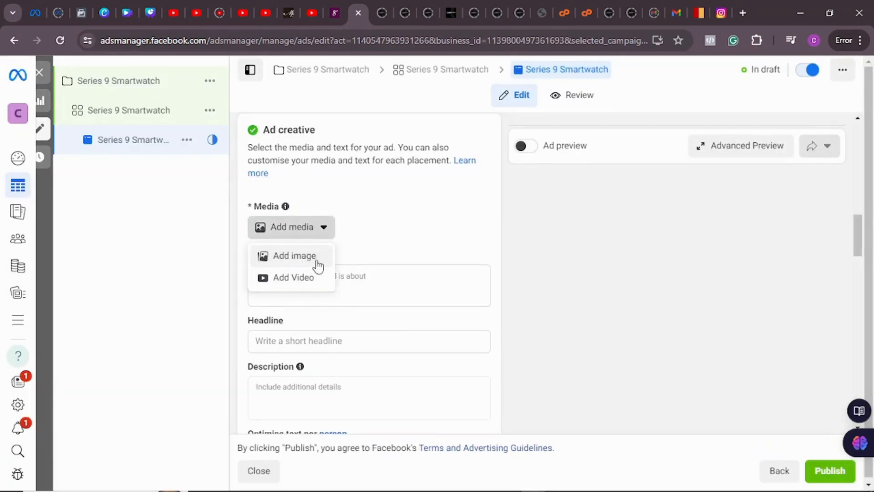
pyautogui.click(297, 278)
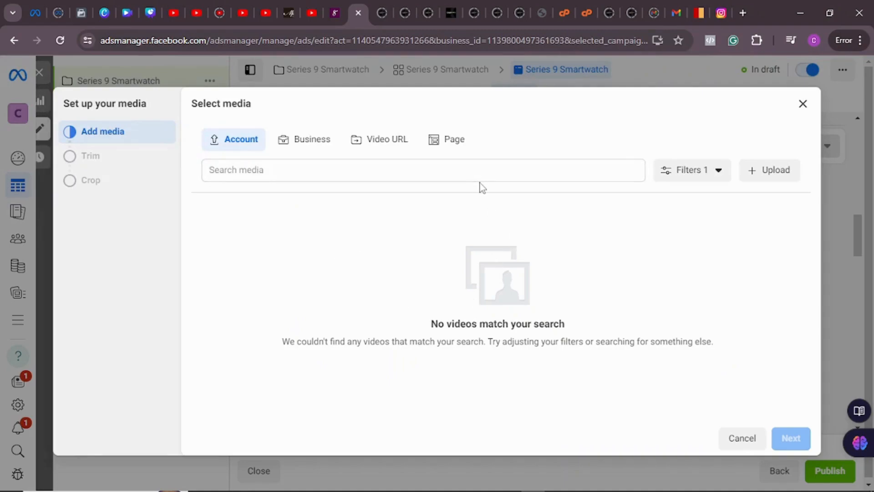
pyautogui.click(779, 170)
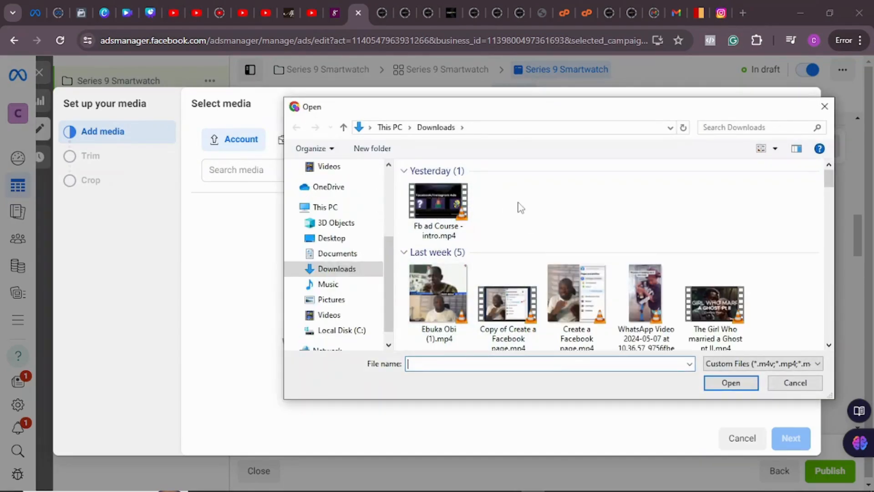
pyautogui.scroll(-5, 591, 209)
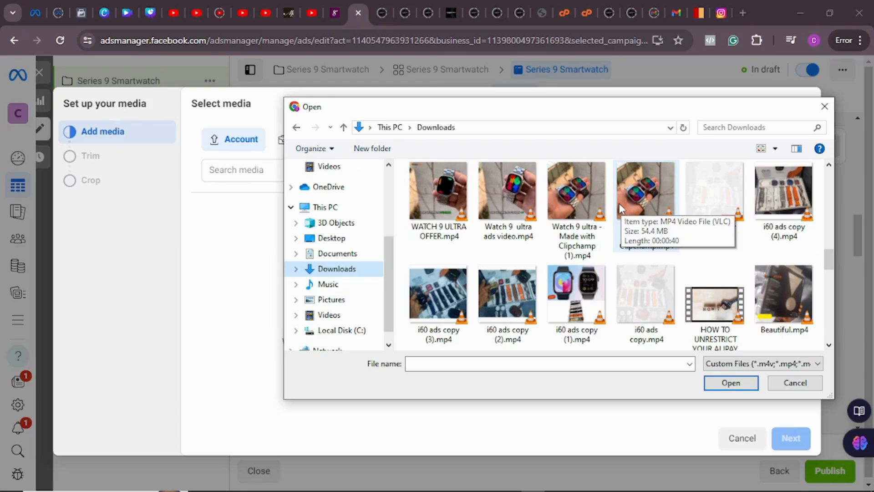
pyautogui.scroll(-2, 619, 205)
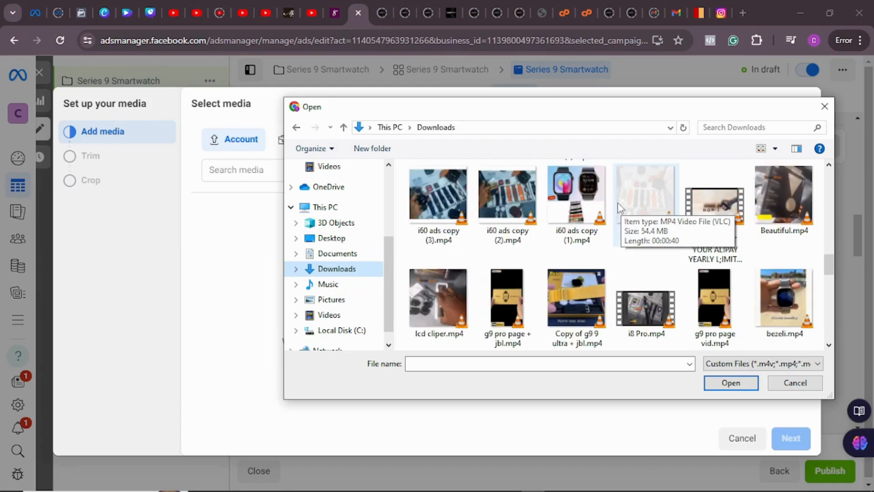
pyautogui.scroll(-2, 619, 207)
pyautogui.scroll(-3, 621, 225)
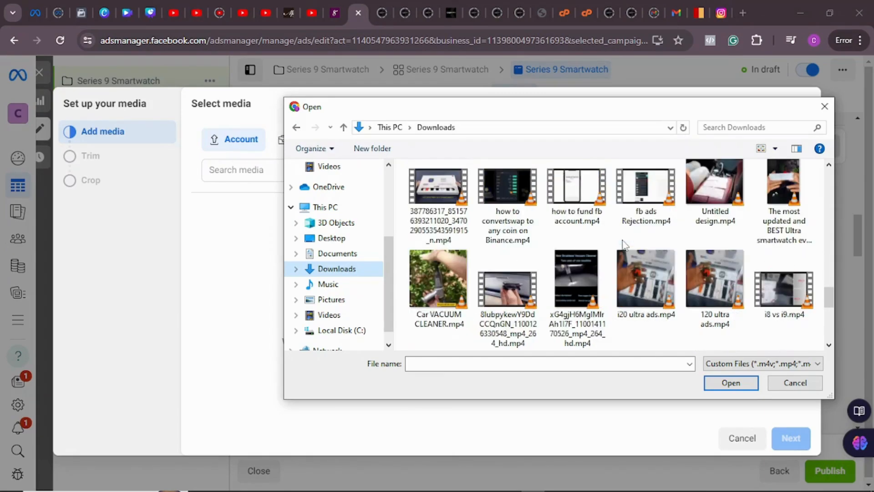
pyautogui.click(439, 196)
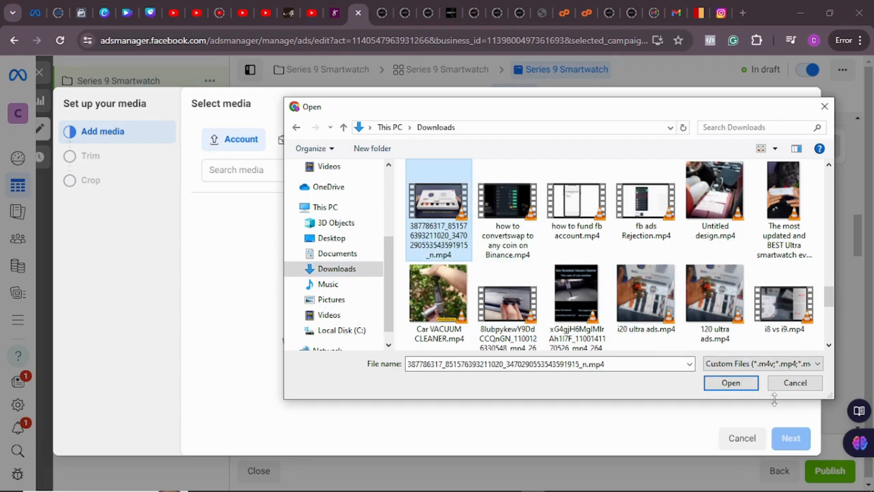
pyautogui.click(715, 381)
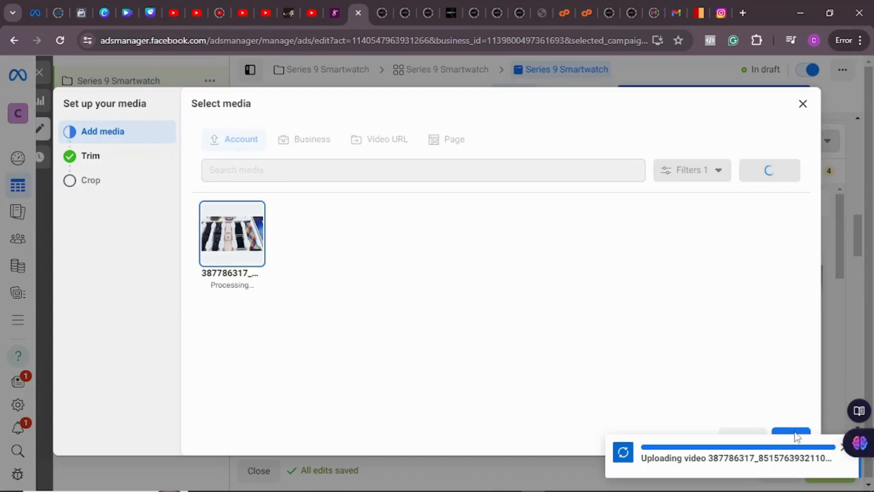
pyautogui.click(842, 447)
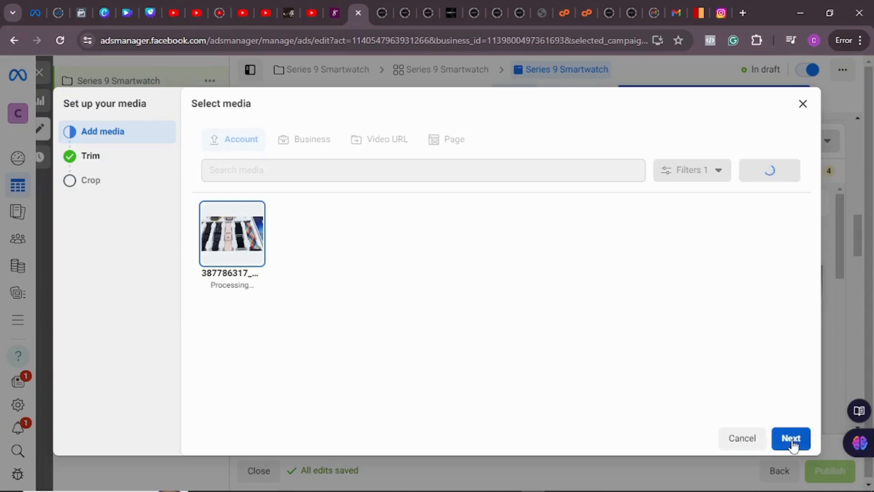
pyautogui.click(791, 441)
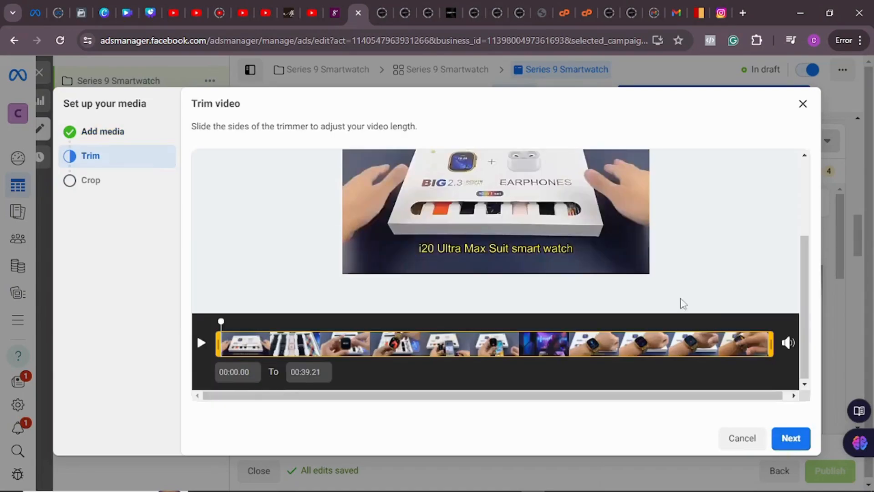
# - Preview the uploaded smartwatch video and continue to cropping with its full length kept
pyautogui.scroll(3, 529, 212)
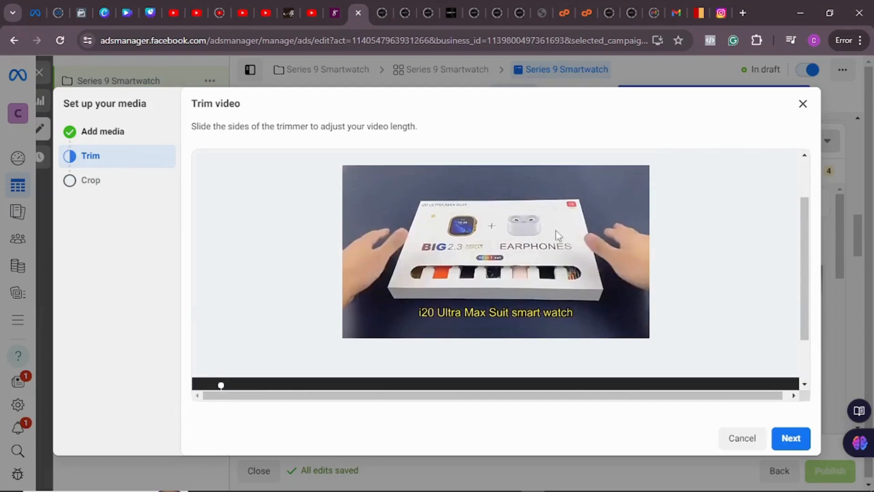
pyautogui.scroll(-2, 547, 229)
pyautogui.scroll(-1, 547, 230)
pyautogui.click(201, 345)
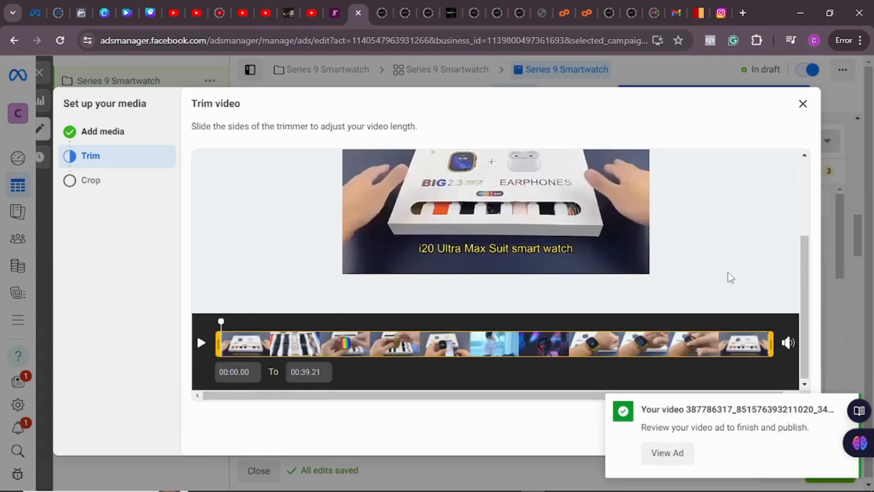
pyautogui.click(844, 405)
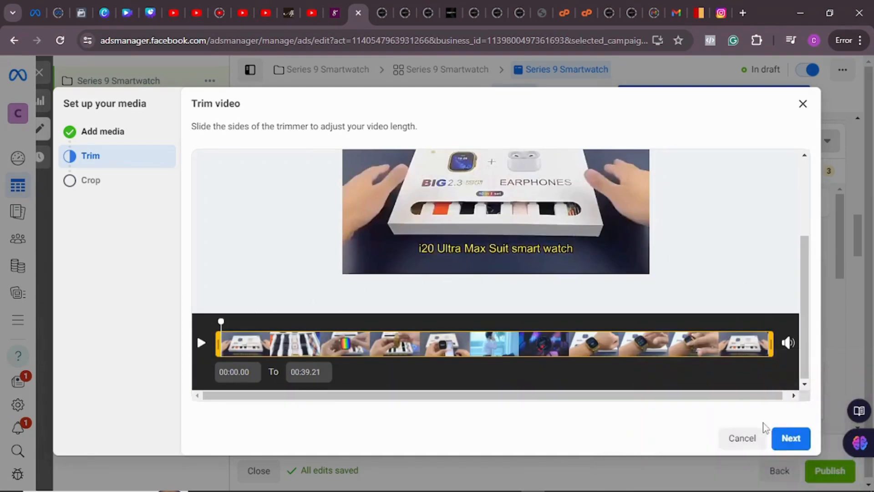
pyautogui.click(790, 438)
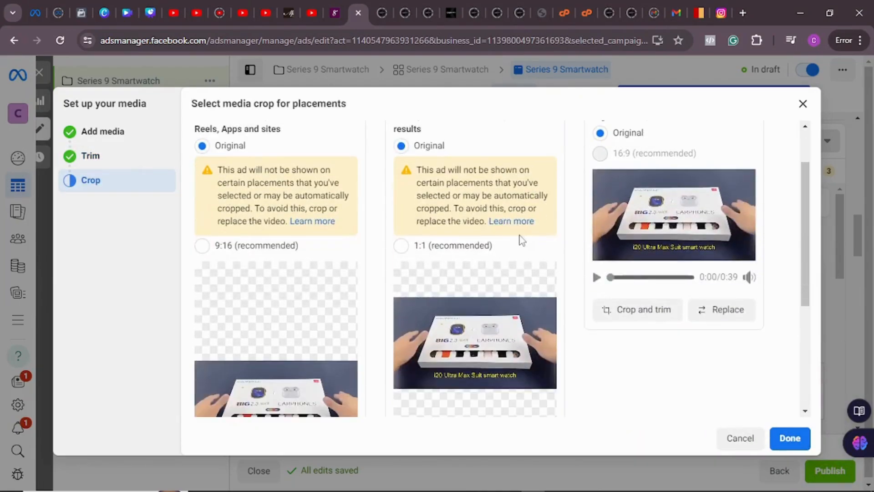
# - Set the video crop for the Feeds, In-stream for videos and Search results placements to 1:1 (recommended)
pyautogui.scroll(-3, 512, 234)
pyautogui.scroll(-1, 512, 234)
pyautogui.scroll(5, 460, 214)
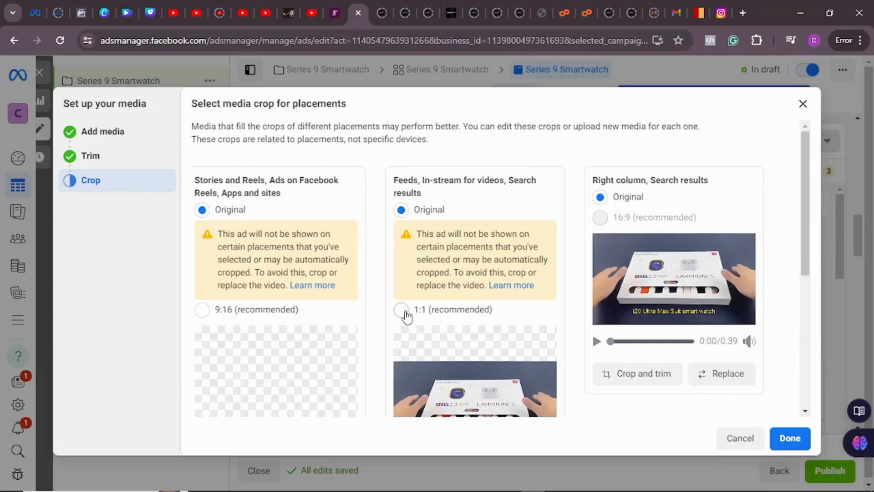
pyautogui.scroll(-2, 407, 315)
pyautogui.click(401, 246)
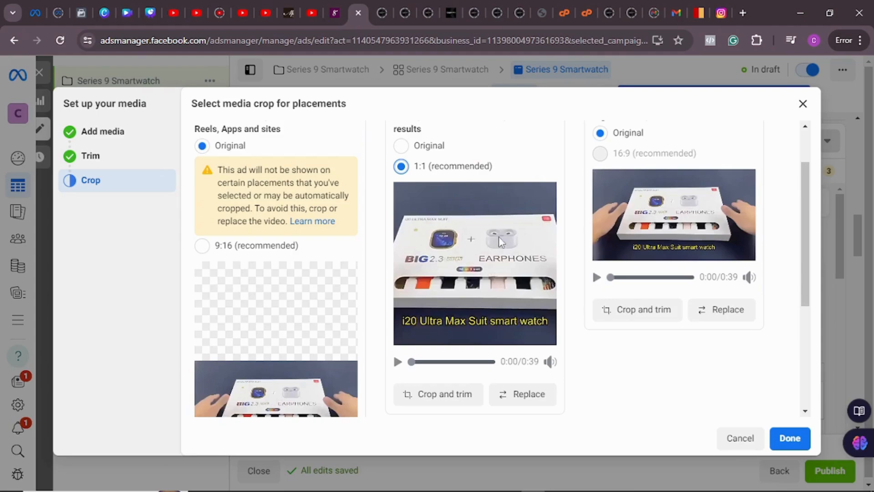
# - Set the Stories and Reels, Ads on Facebook Reels, Apps and sites crop to 9:16 (recommended) and finish the media setup
pyautogui.scroll(-2, 321, 270)
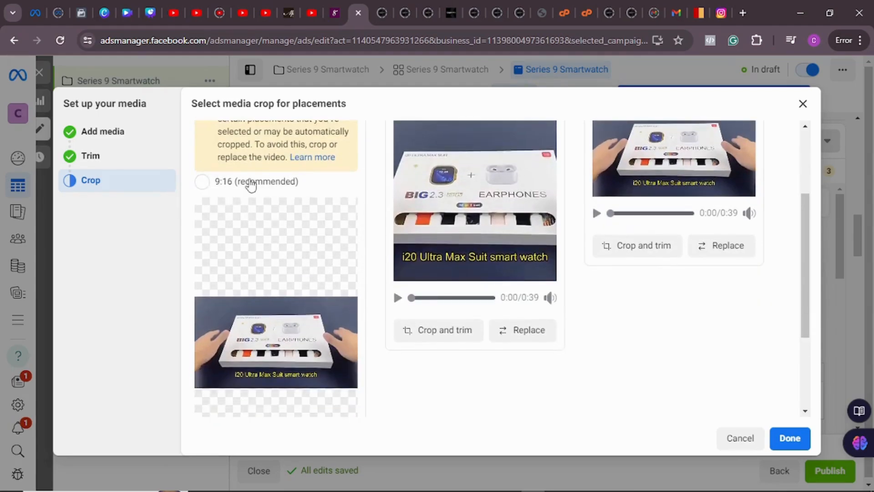
pyautogui.scroll(2, 249, 182)
pyautogui.scroll(-2, 228, 205)
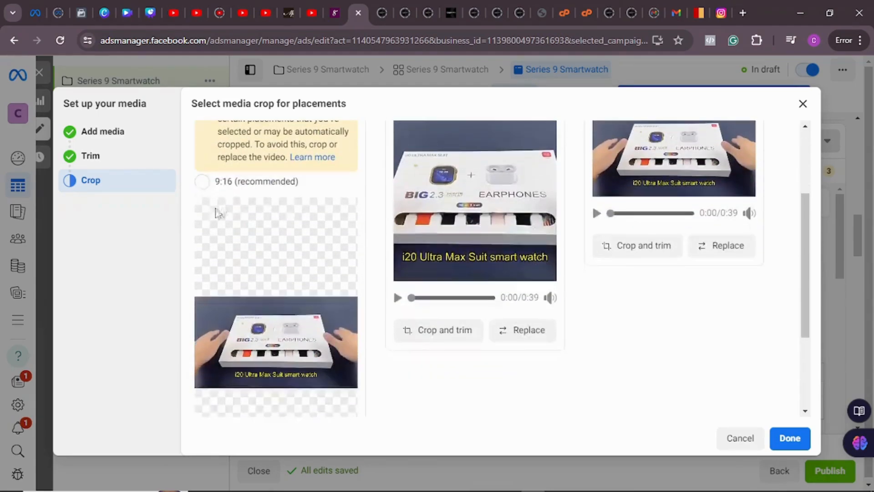
pyautogui.click(203, 184)
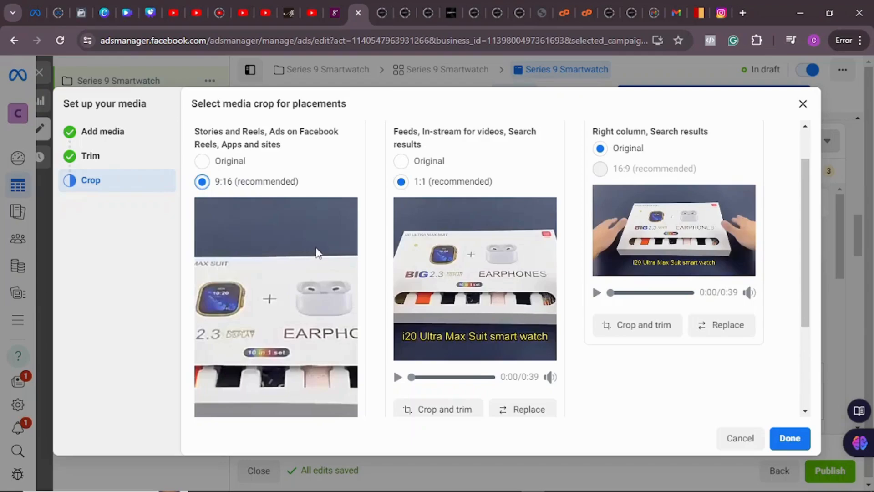
pyautogui.scroll(-3, 430, 234)
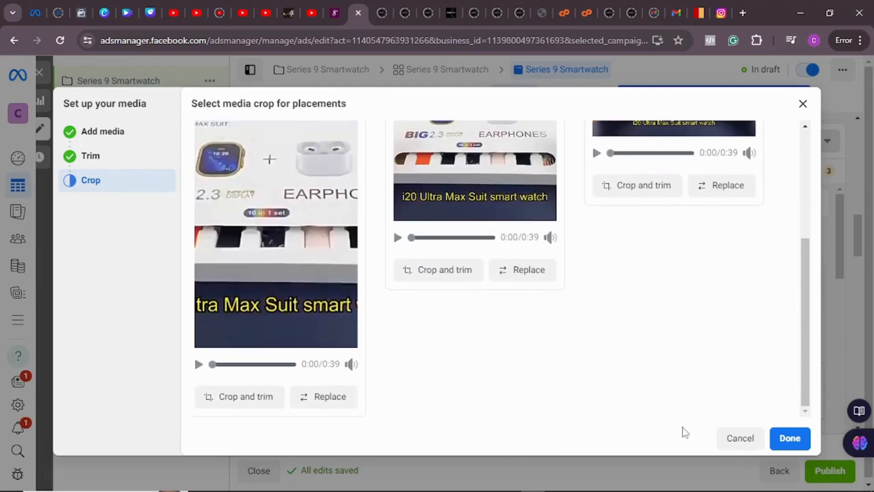
pyautogui.click(790, 445)
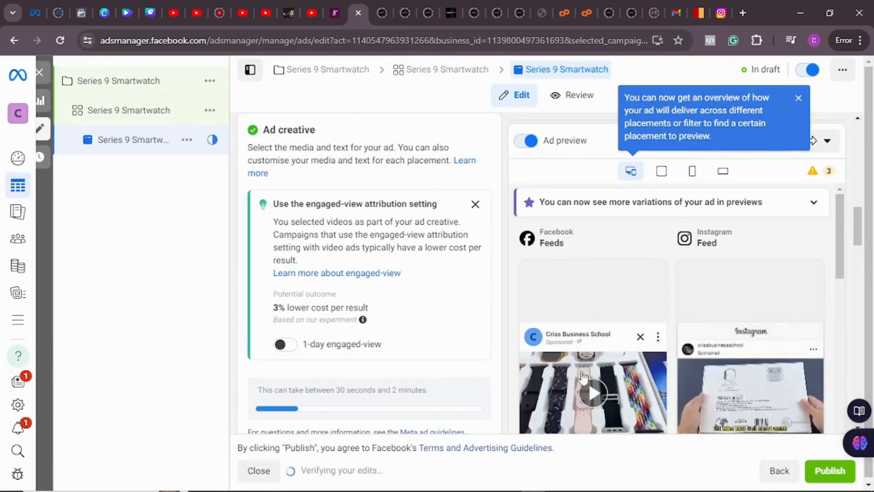
# - Examine how the video ad looks in the previews for the Facebook and Instagram placements, dismissing the preview tip
pyautogui.scroll(-3, 587, 278)
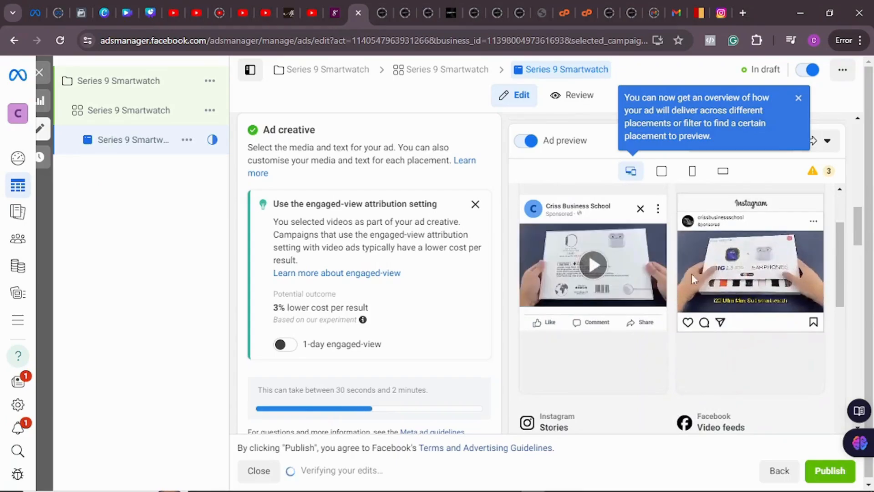
pyautogui.scroll(-3, 678, 273)
pyautogui.scroll(-5, 673, 266)
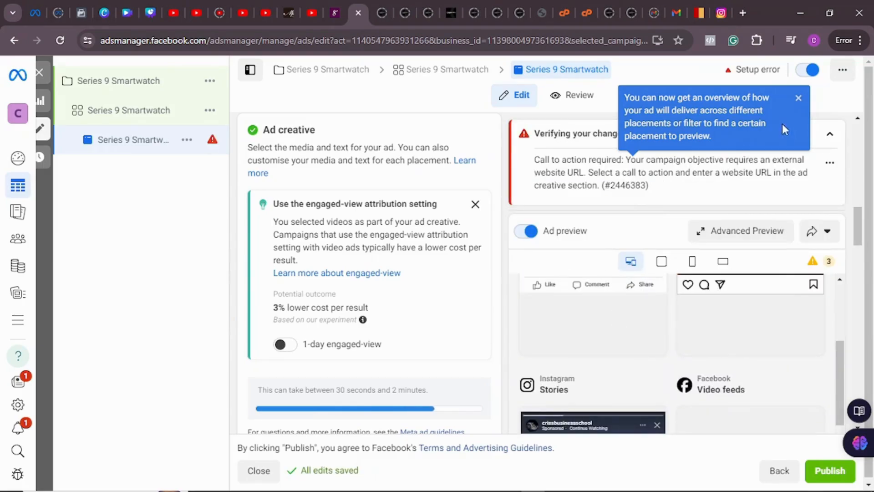
pyautogui.click(798, 99)
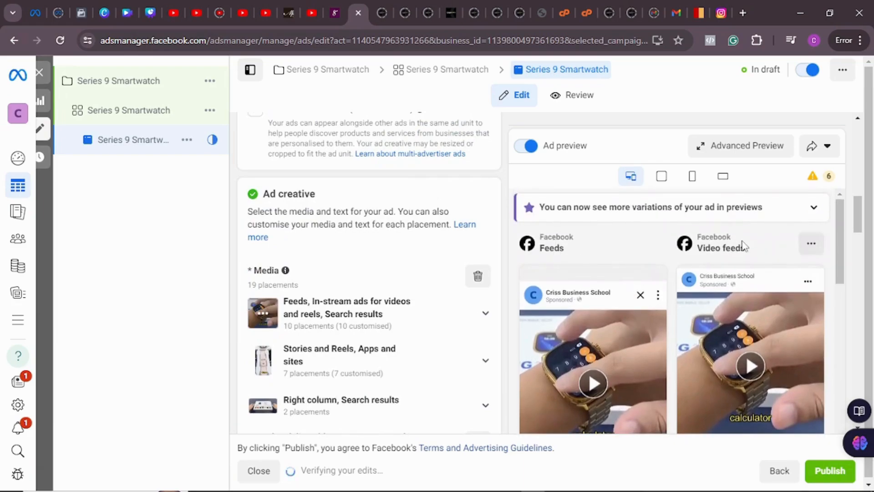
pyautogui.scroll(-5, 744, 246)
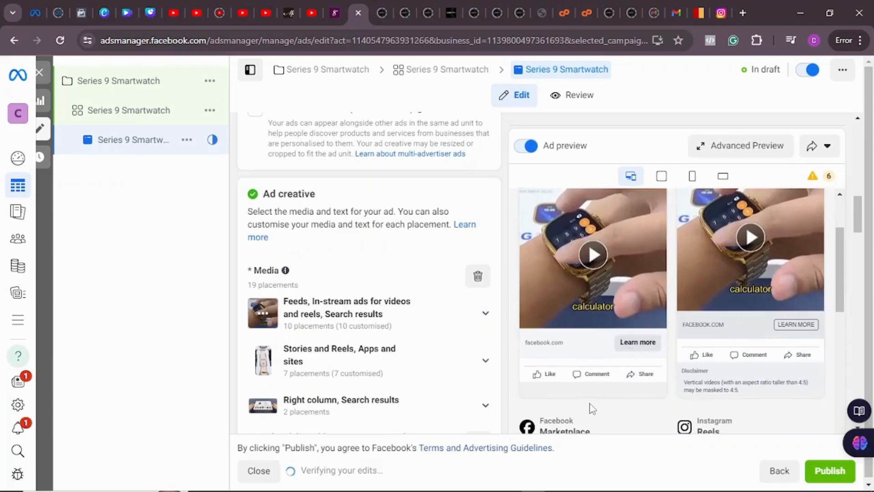
pyautogui.scroll(-5, 753, 304)
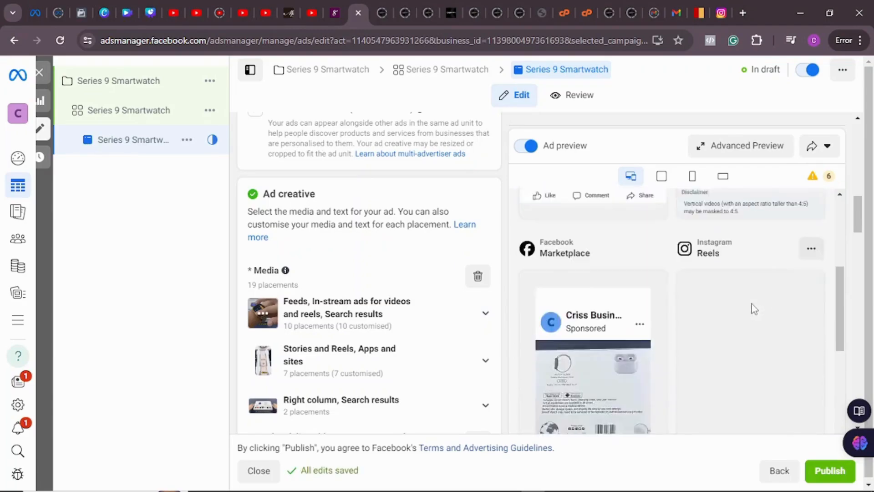
pyautogui.scroll(-8, 706, 299)
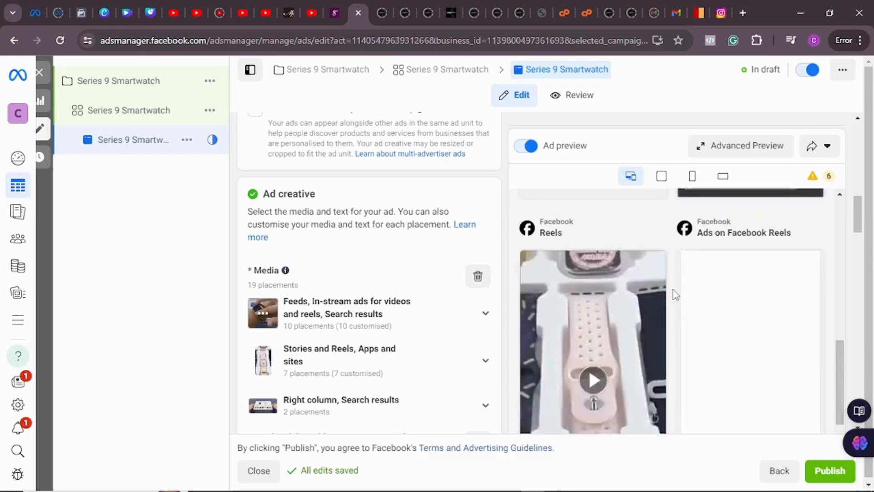
pyautogui.scroll(-2, 728, 305)
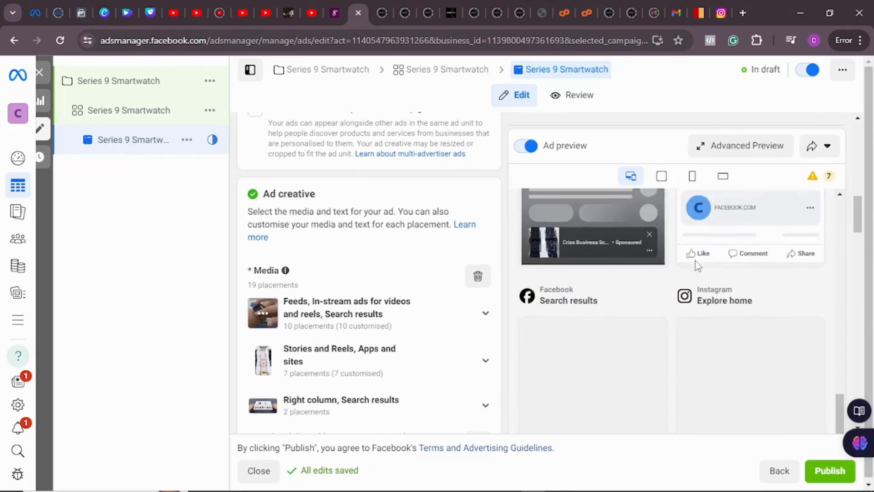
pyautogui.scroll(5, 637, 318)
pyautogui.scroll(2, 696, 302)
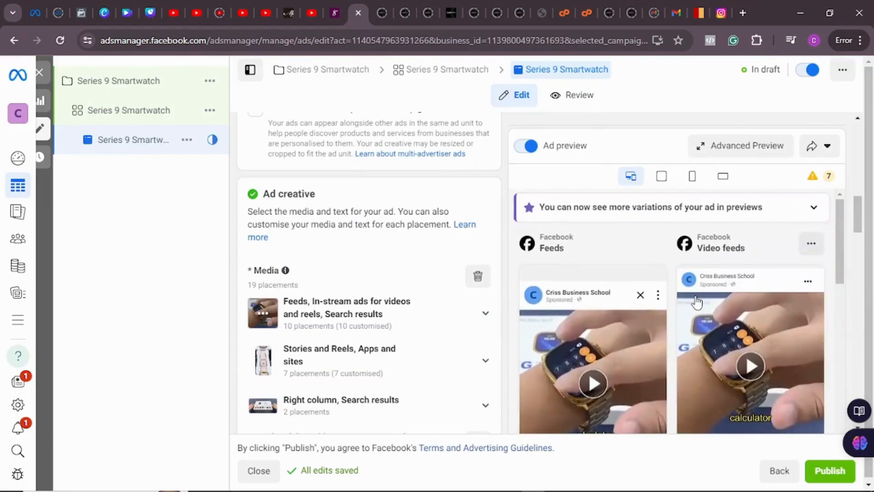
# - Open the Sider AI assistant's chat beside the ad's empty primary text field
pyautogui.scroll(10, 696, 302)
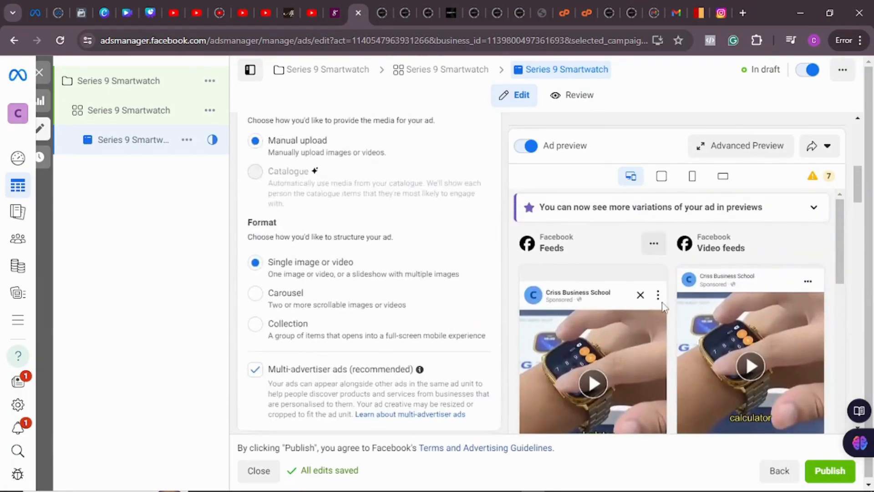
pyautogui.scroll(-8, 364, 219)
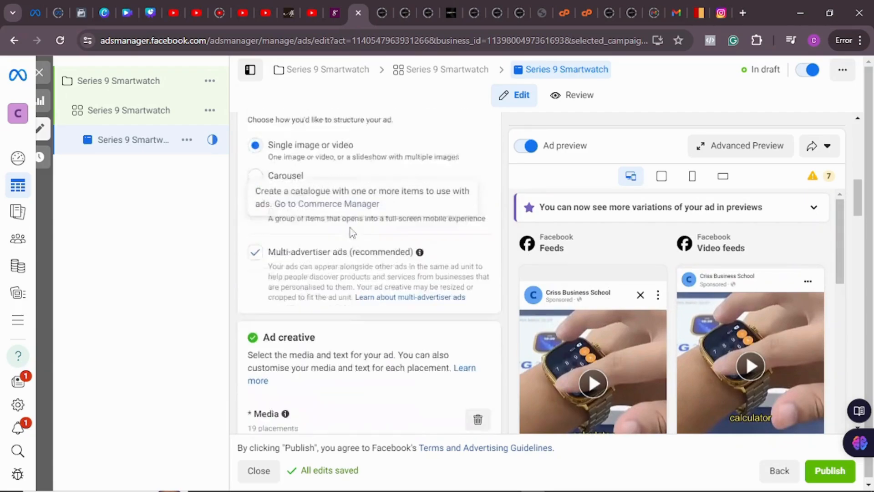
pyautogui.scroll(-10, 354, 231)
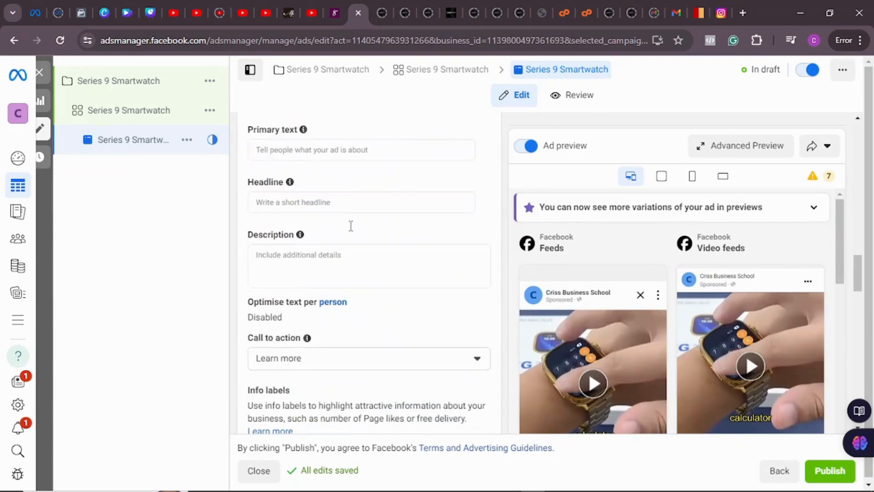
pyautogui.click(347, 148)
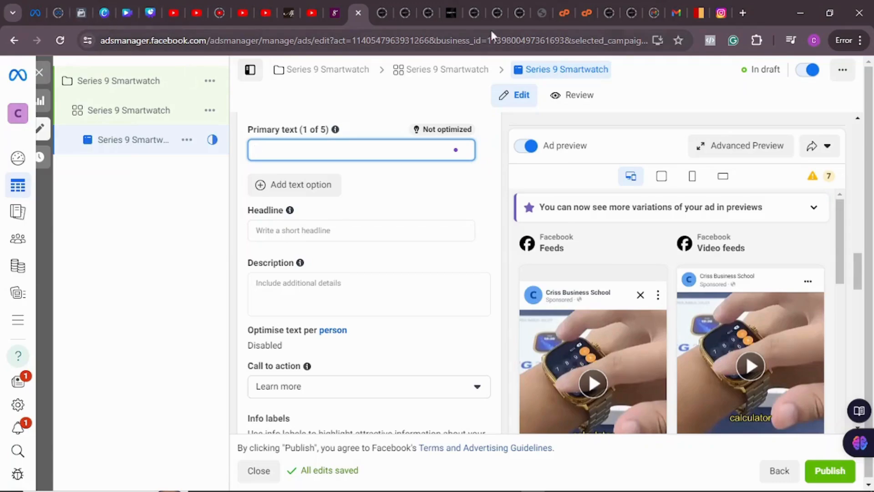
pyautogui.click(858, 442)
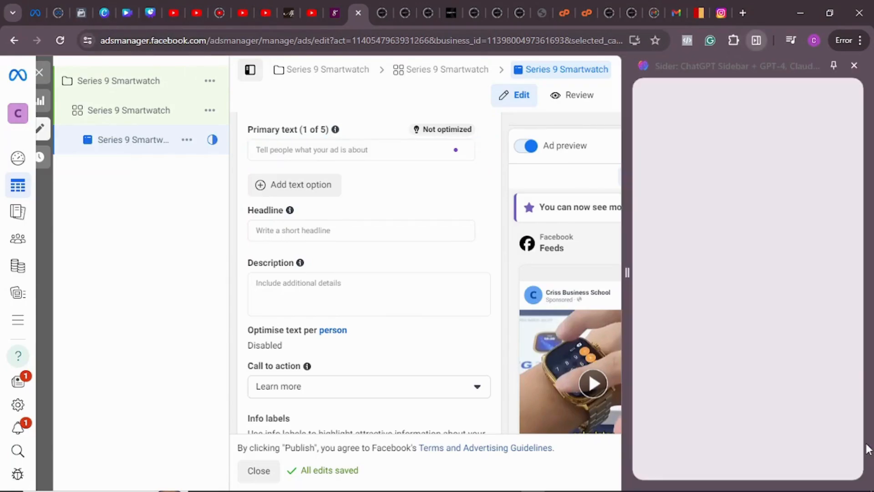
pyautogui.click(701, 407)
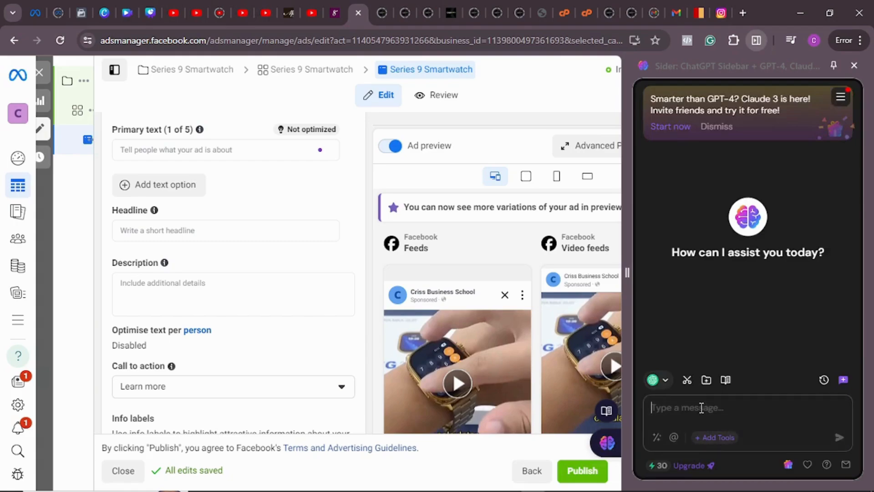
# - Ask the AI assistant to write an ad copy to advertise series 9 pro smartwatch with 25% discount and free delivery, and copy its reply
pyautogui.write('write a')
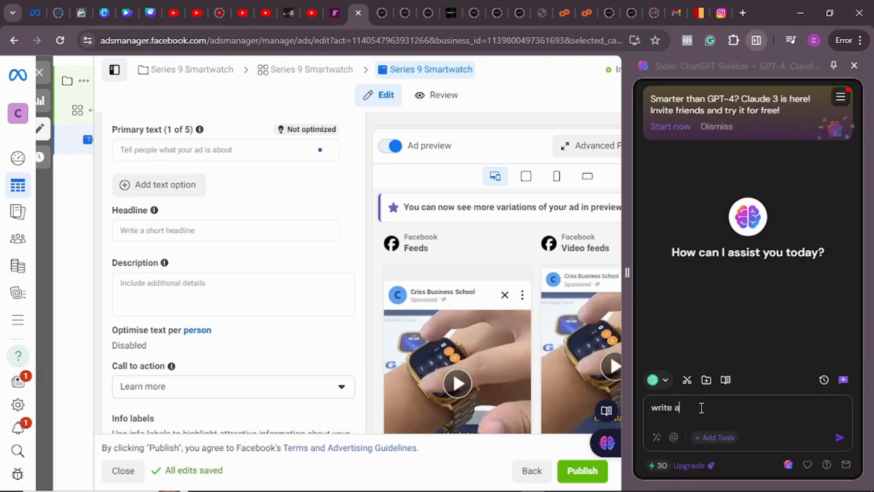
pyautogui.write('n ad crea')
pyautogui.write(' to advertise series 9 pr')
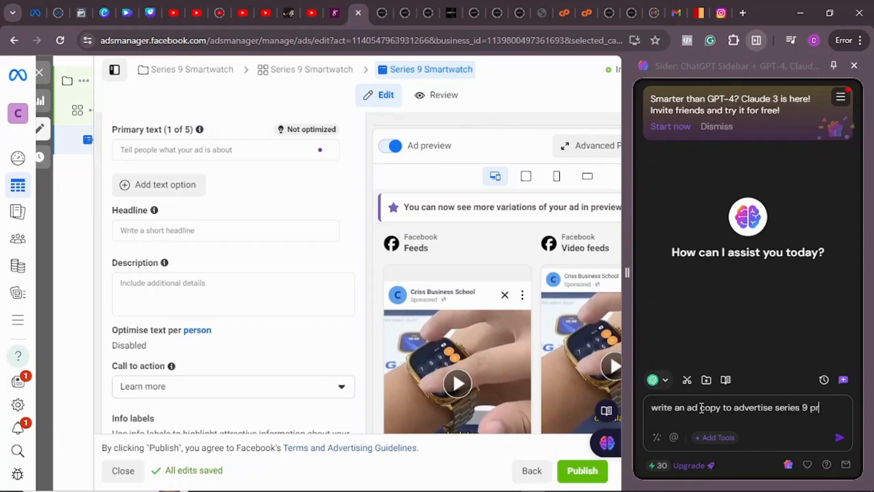
pyautogui.write('o smartwatch with ')
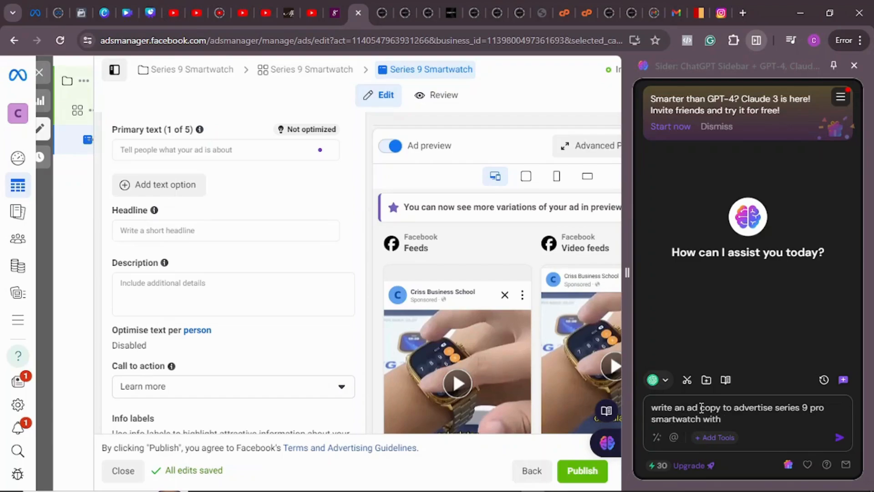
pyautogui.write('25%')
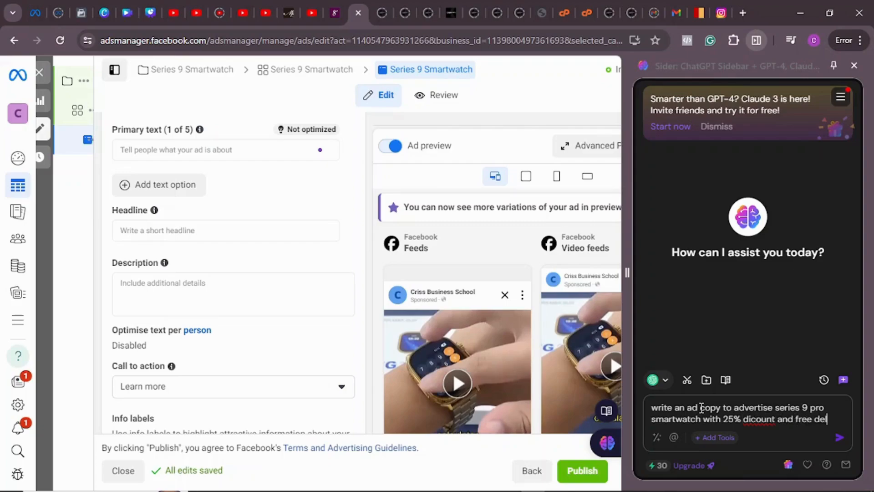
pyautogui.write('dicount and free delivery')
pyautogui.press('Return')
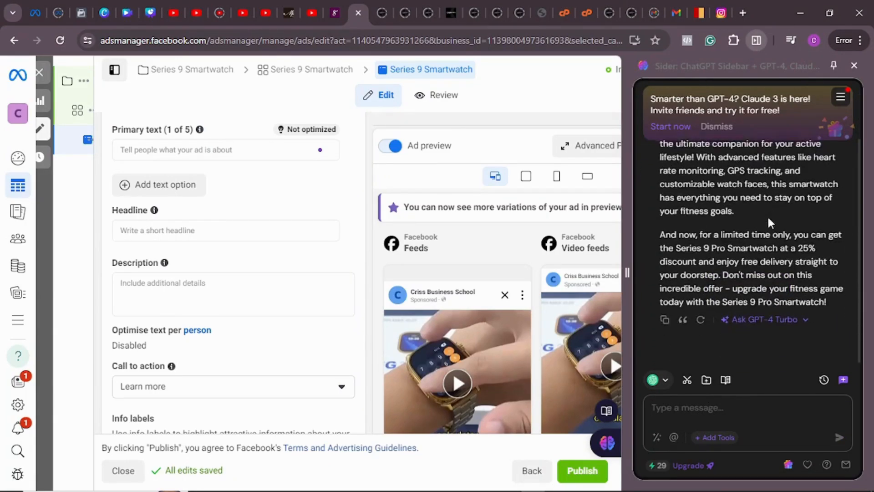
pyautogui.click(666, 318)
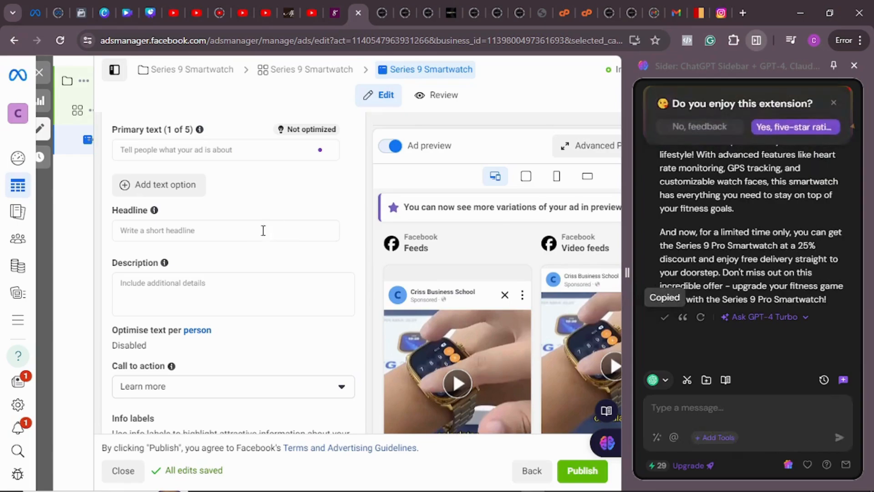
pyautogui.click(214, 231)
pyautogui.hotkey('ctrl', 'v')
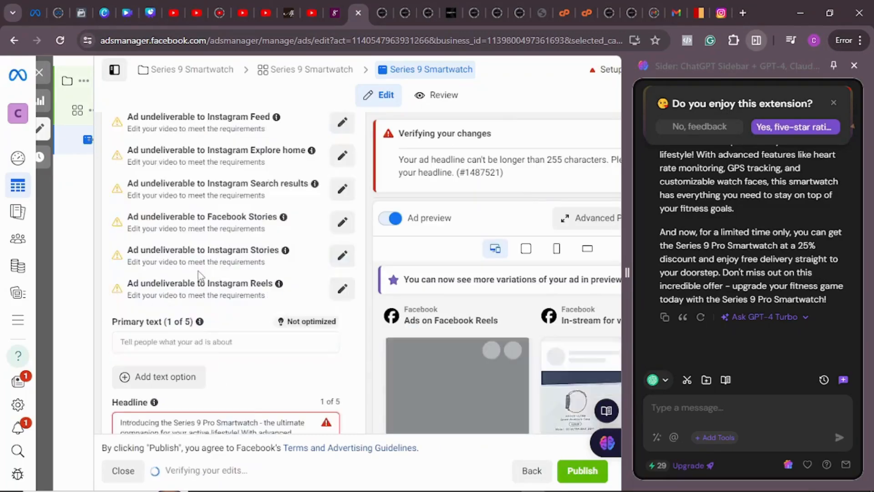
pyautogui.scroll(9, 199, 273)
pyautogui.scroll(-15, 196, 266)
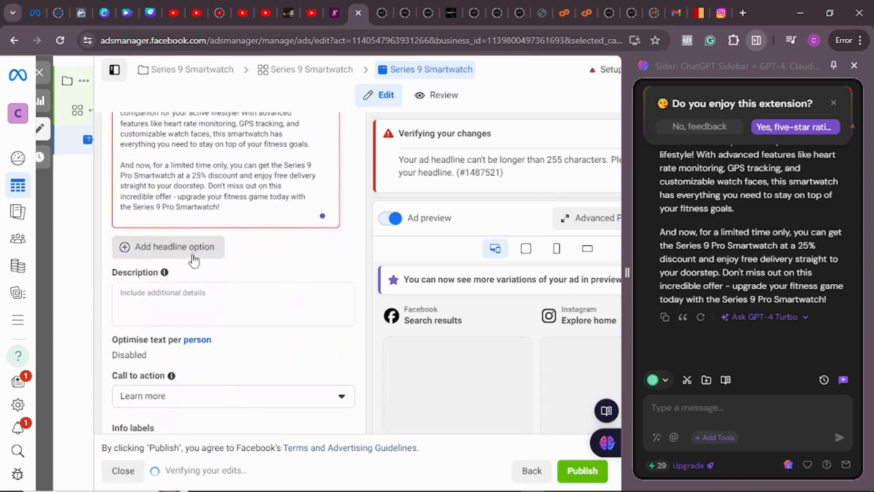
pyautogui.scroll(3, 195, 255)
pyautogui.moveTo(326, 238)
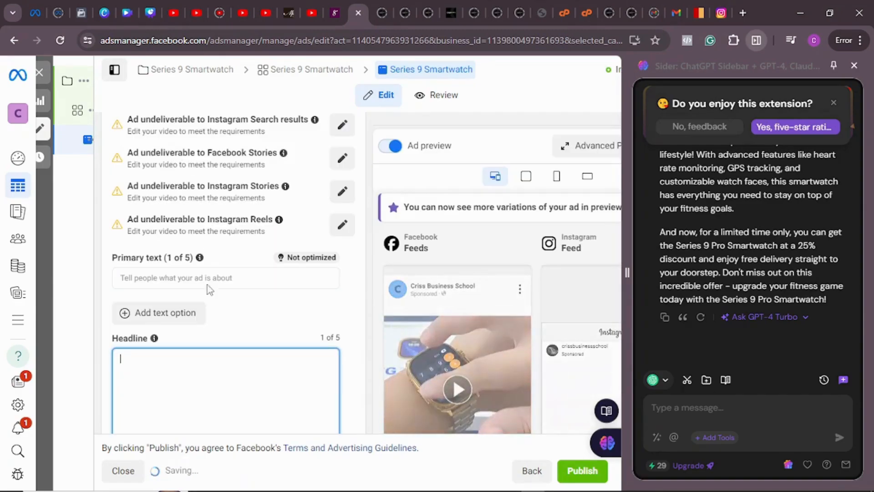
# - Insert the copied AI-written ad text as the ad's primary text and close the AI assistant
pyautogui.click(194, 278)
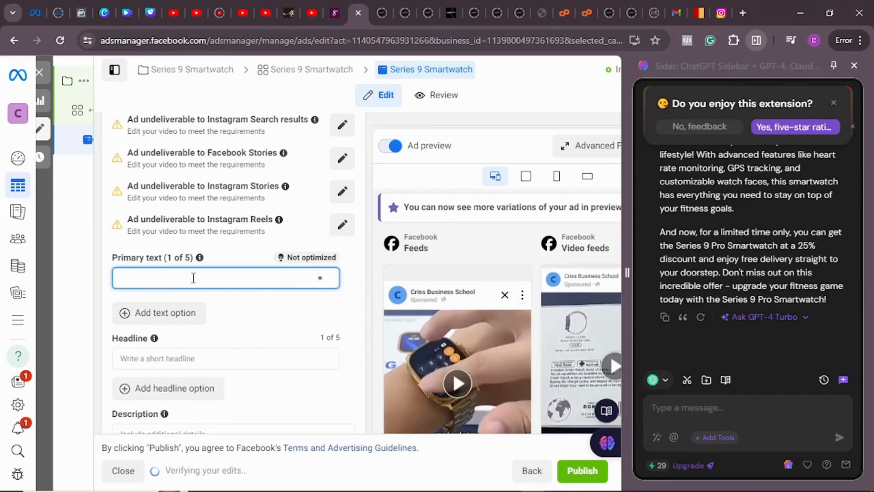
pyautogui.hotkey('ctrl', 'v')
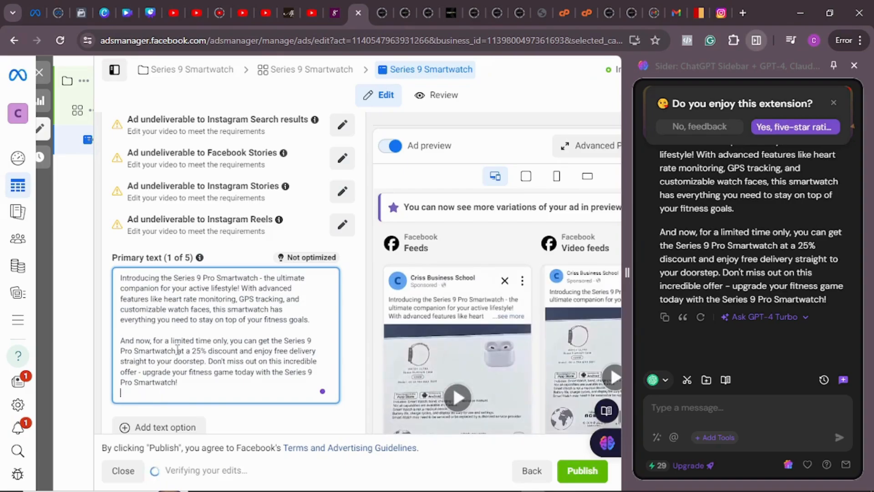
pyautogui.click(855, 64)
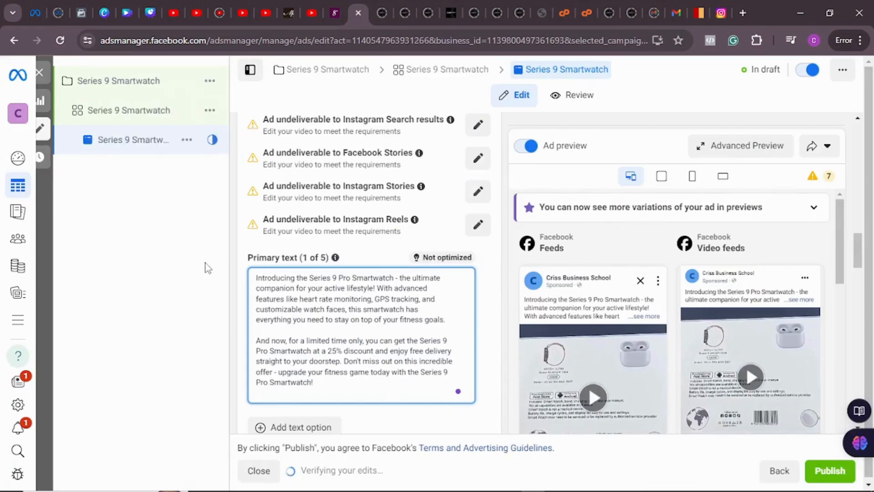
# - Set the ad's headline to "SERIES 9 PRO || FREE DELIVERY"
pyautogui.scroll(-3, 372, 256)
pyautogui.scroll(-3, 373, 255)
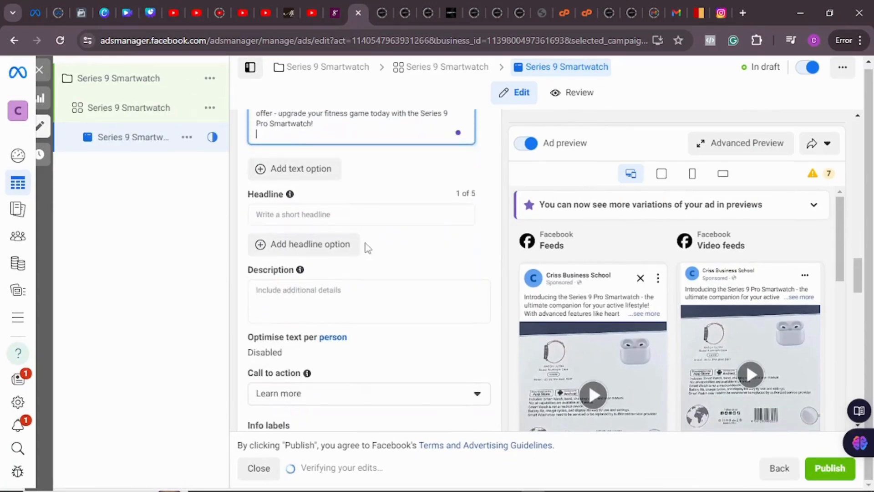
pyautogui.click(345, 213)
pyautogui.click(345, 214)
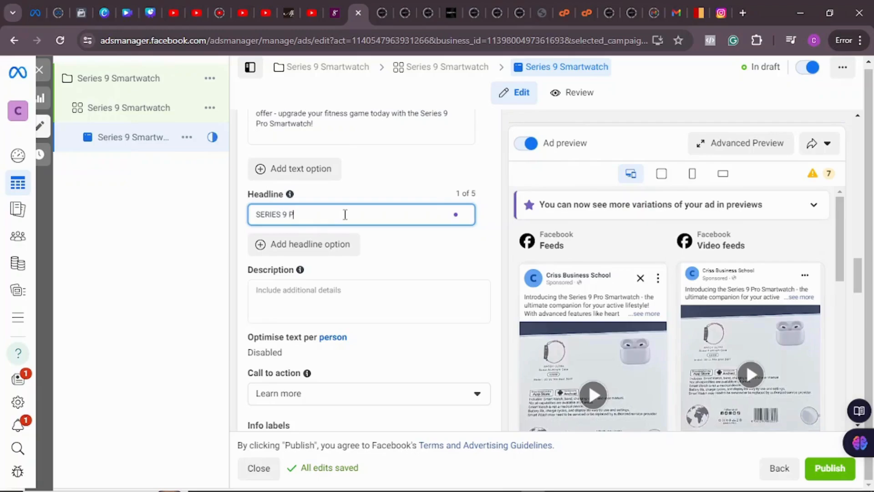
pyautogui.write('SERIES 9 PRO ')
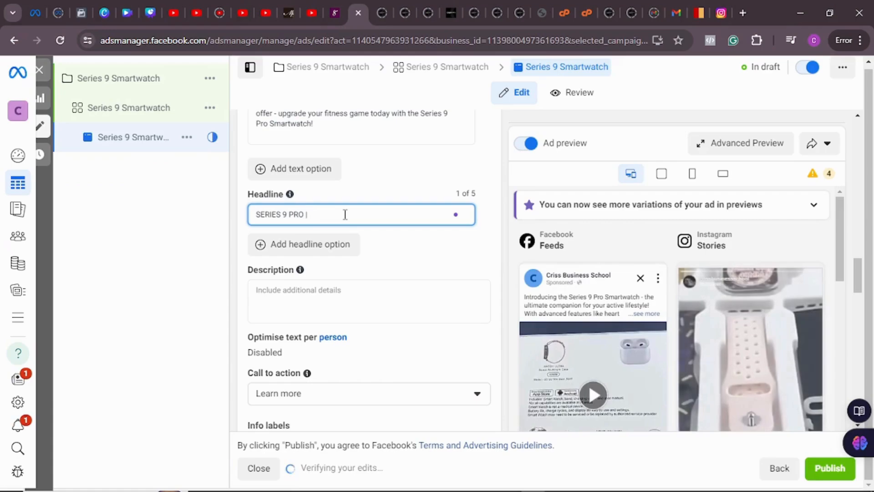
pyautogui.write('I')
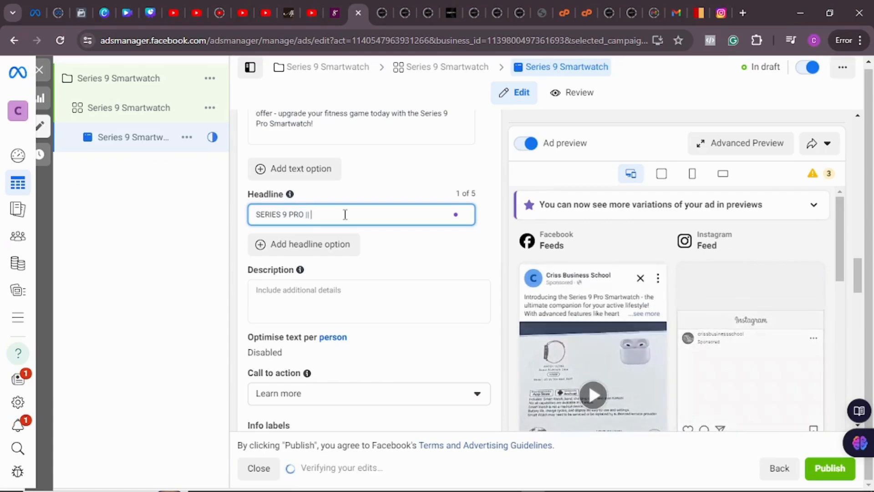
pyautogui.write(' FREE DELIVERY')
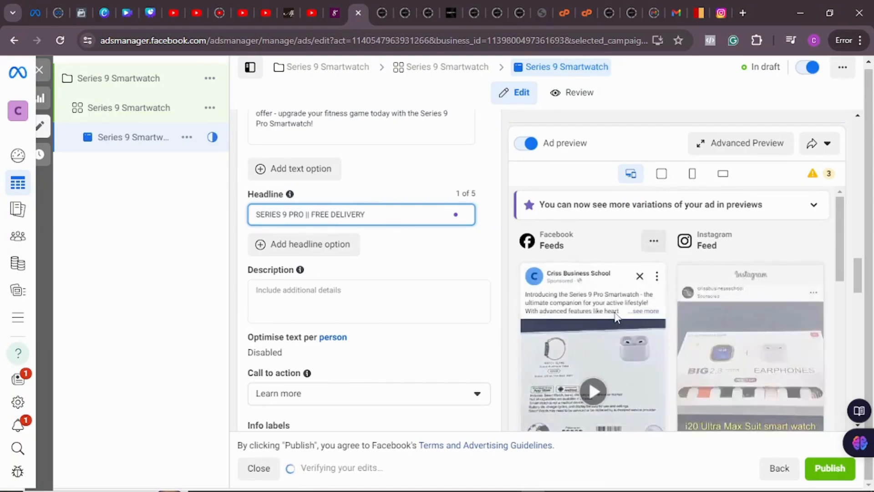
# - Examine the Facebook Feeds preview with its primary text expanded, playing the ad video briefly and pausing it
pyautogui.scroll(-1, 588, 315)
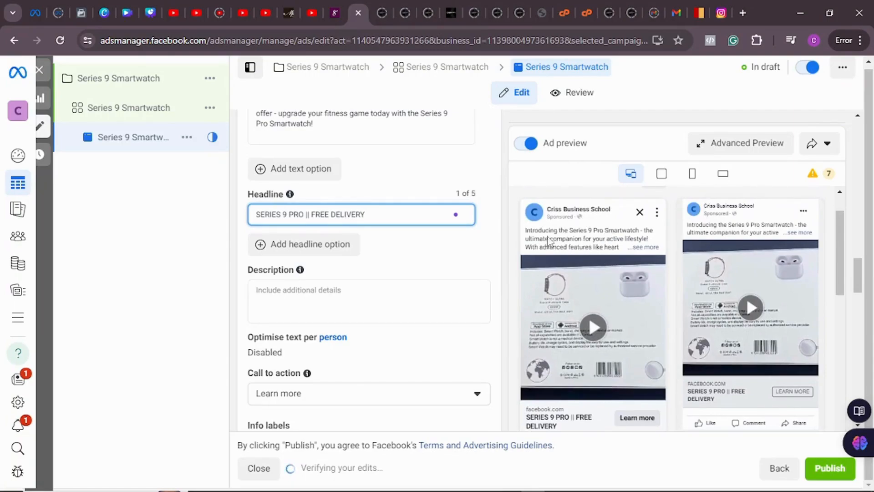
pyautogui.click(654, 249)
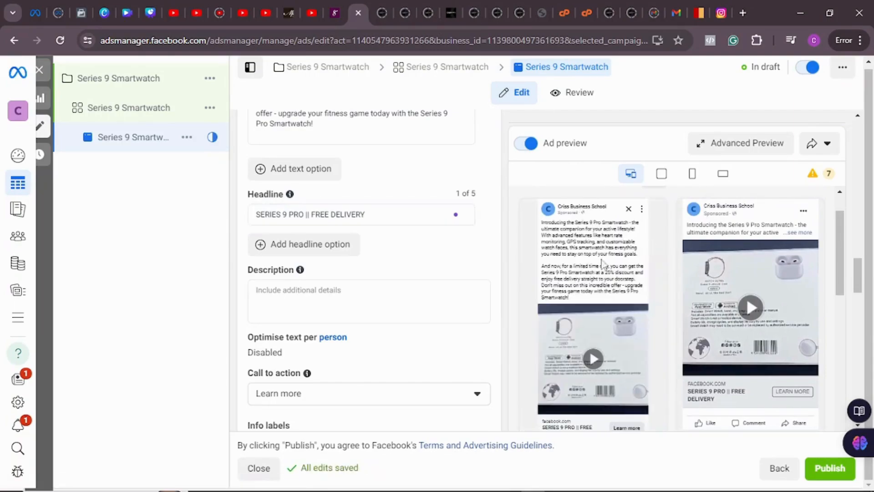
pyautogui.scroll(-1, 591, 253)
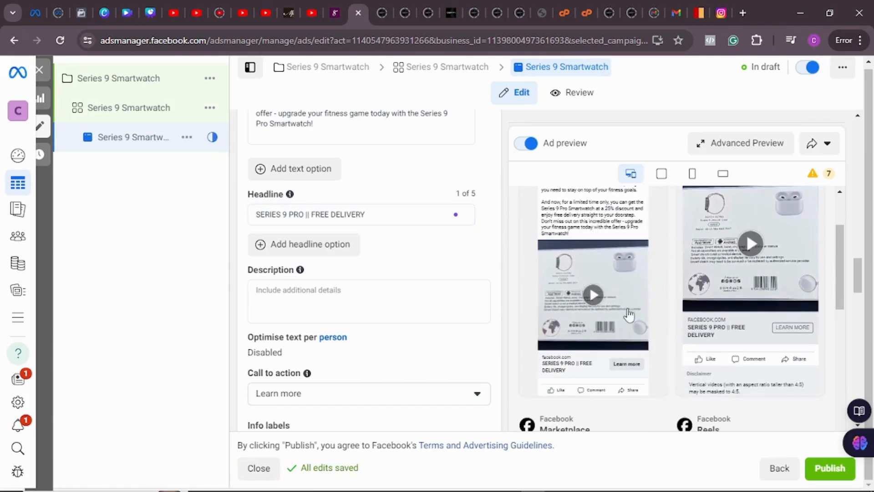
pyautogui.click(593, 295)
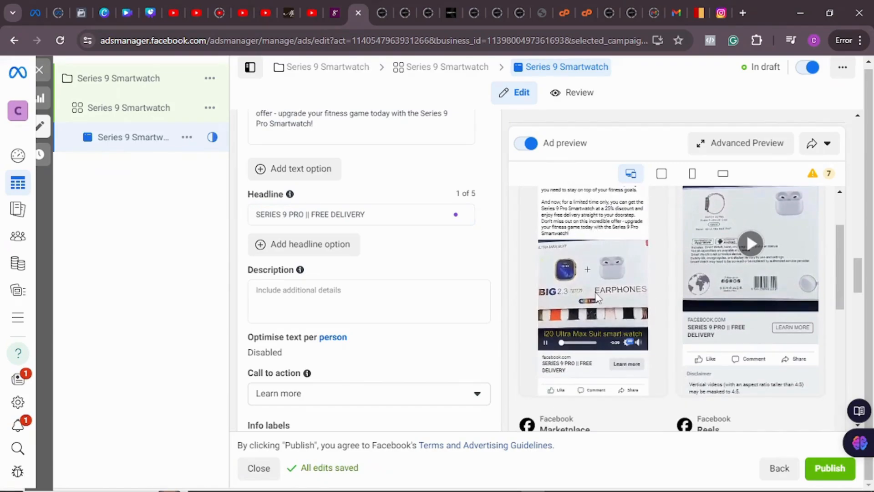
pyautogui.click(545, 344)
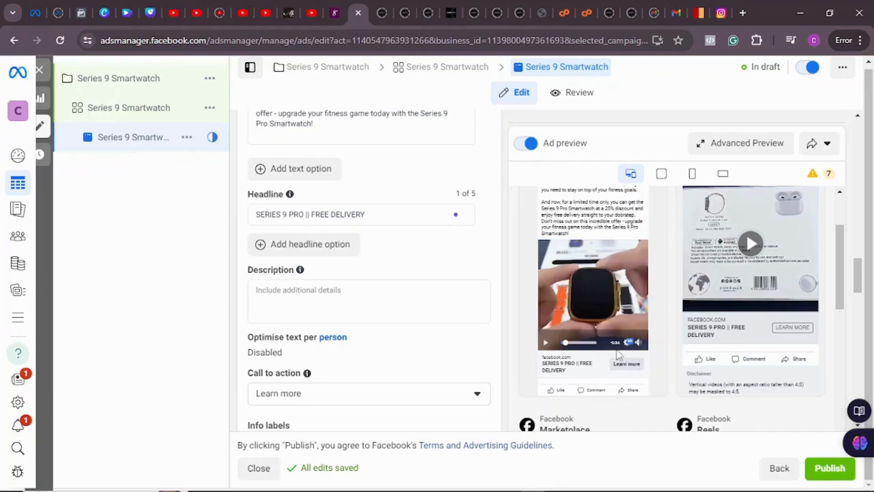
# - Set the ad's call to action to Order now and check it in the placement previews
pyautogui.scroll(-4, 376, 210)
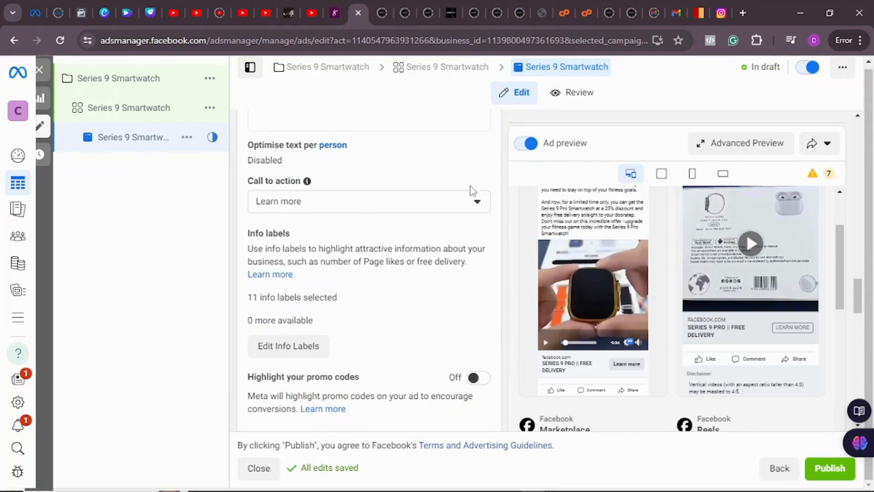
pyautogui.click(476, 203)
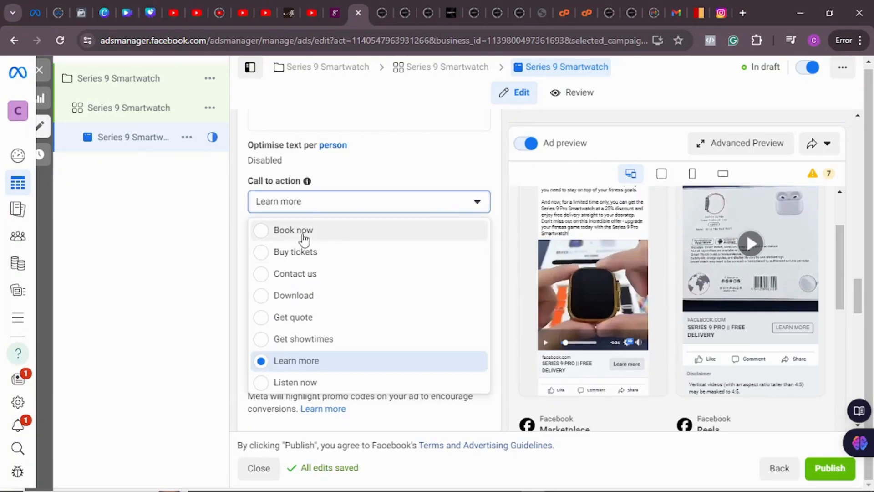
pyautogui.scroll(-3, 331, 324)
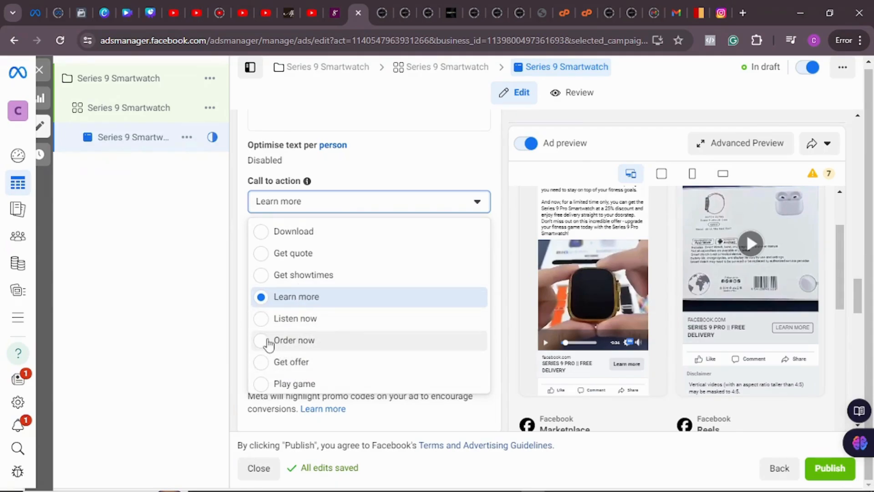
pyautogui.click(322, 342)
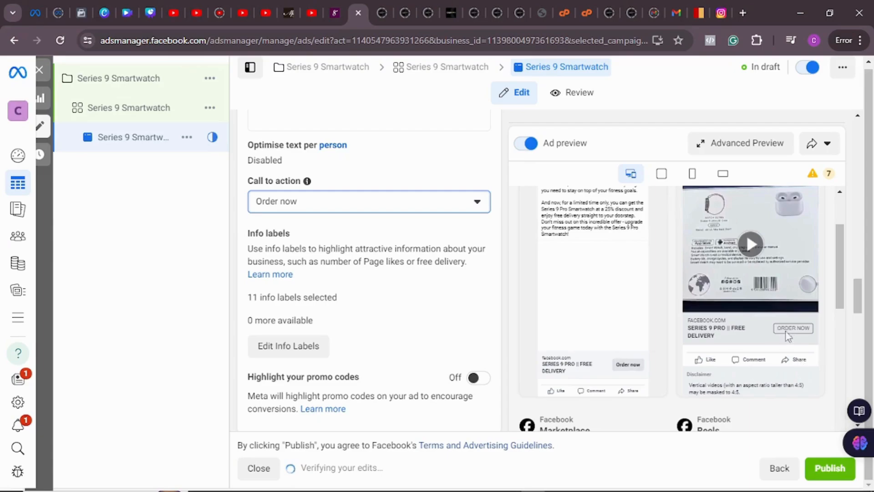
pyautogui.scroll(-5, 788, 336)
pyautogui.scroll(3, 466, 269)
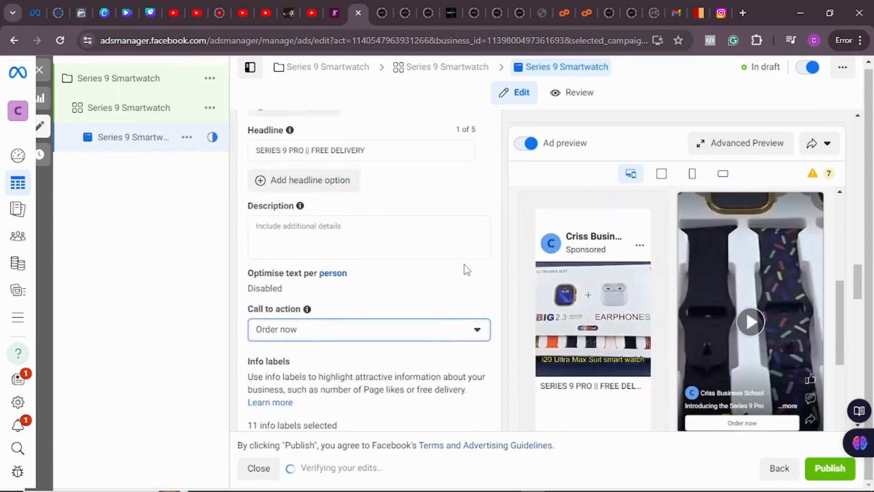
pyautogui.scroll(-5, 391, 261)
pyautogui.scroll(6, 377, 245)
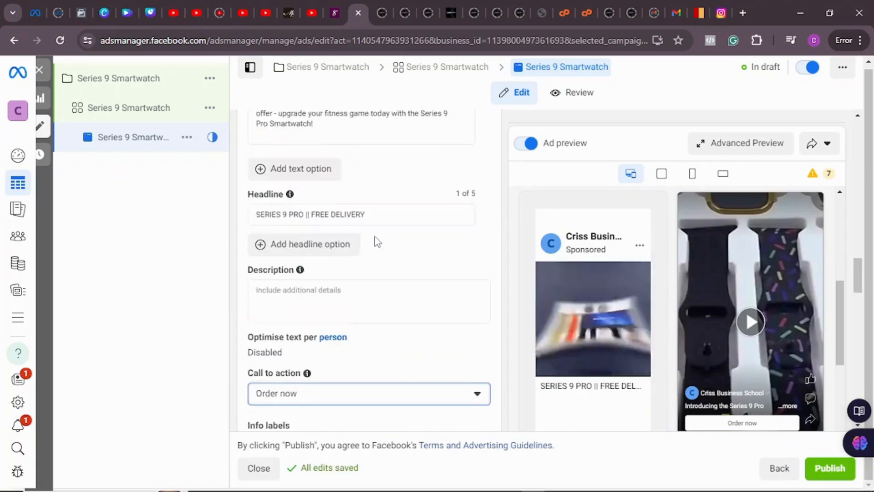
pyautogui.scroll(10, 377, 241)
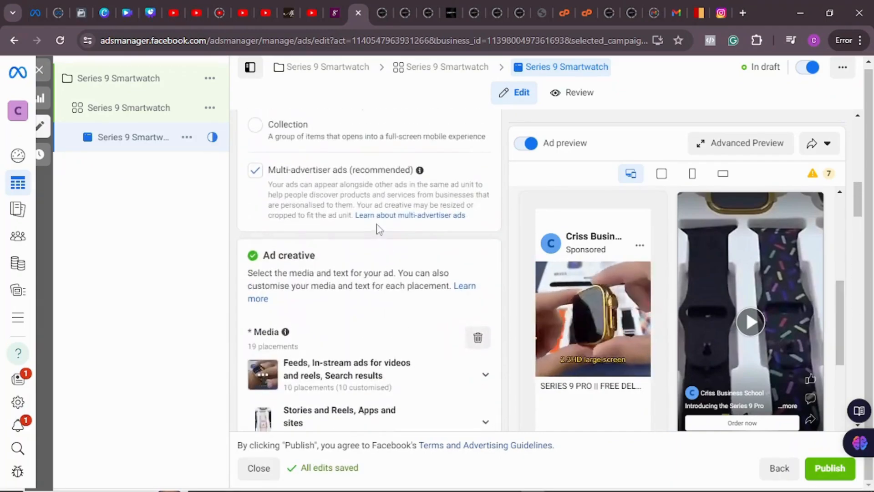
# - Start editing the website URL in the ad's Destination section and switch to the Selar products page
pyautogui.scroll(-10, 378, 229)
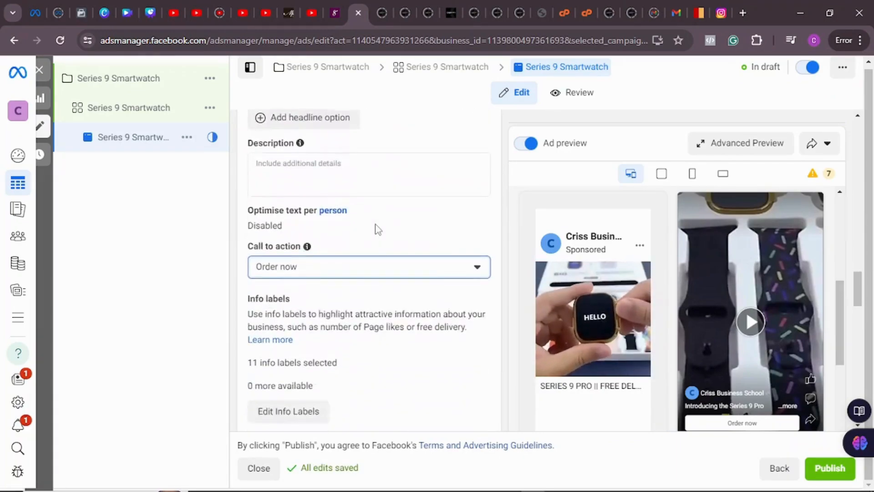
pyautogui.scroll(-6, 377, 229)
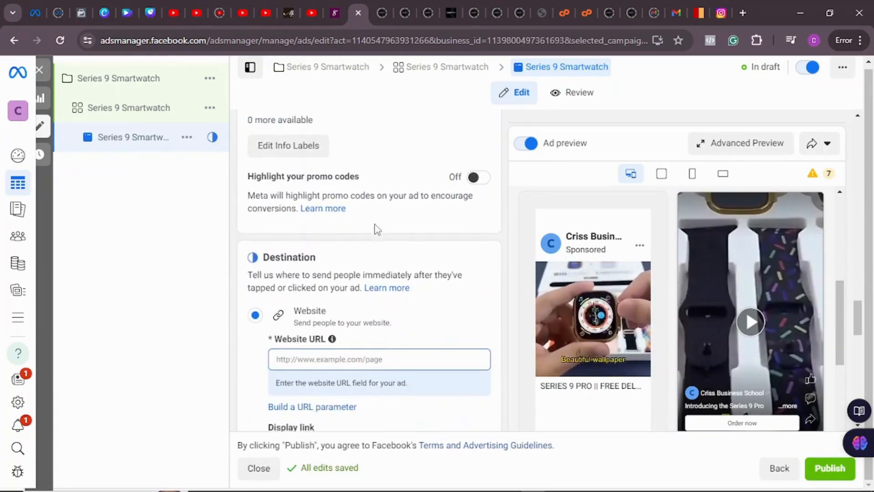
pyautogui.scroll(-1, 377, 229)
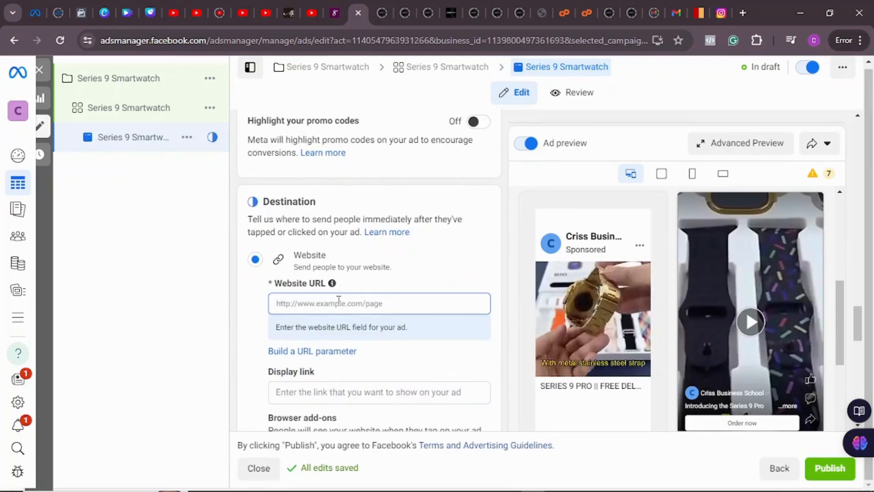
pyautogui.scroll(-1, 339, 300)
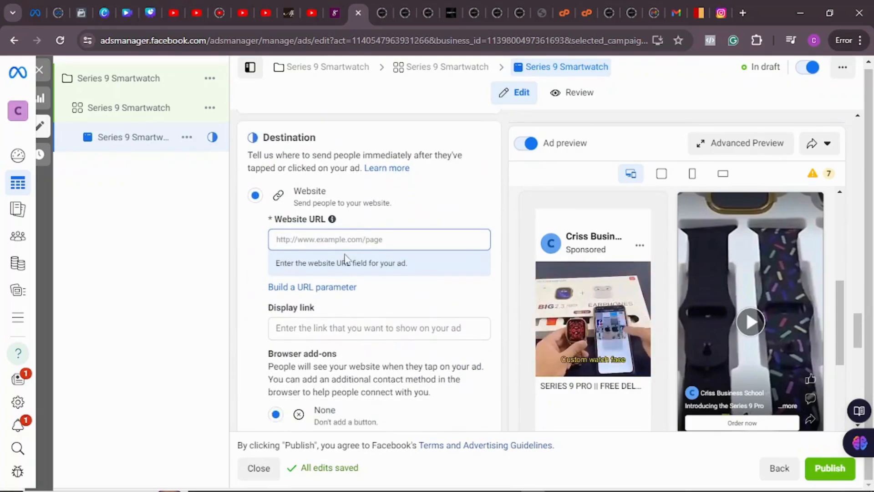
pyautogui.click(343, 240)
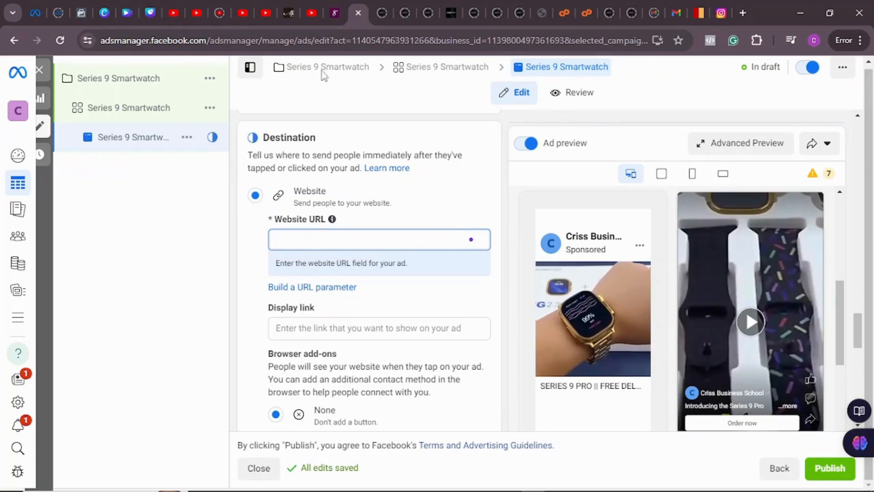
pyautogui.click(337, 13)
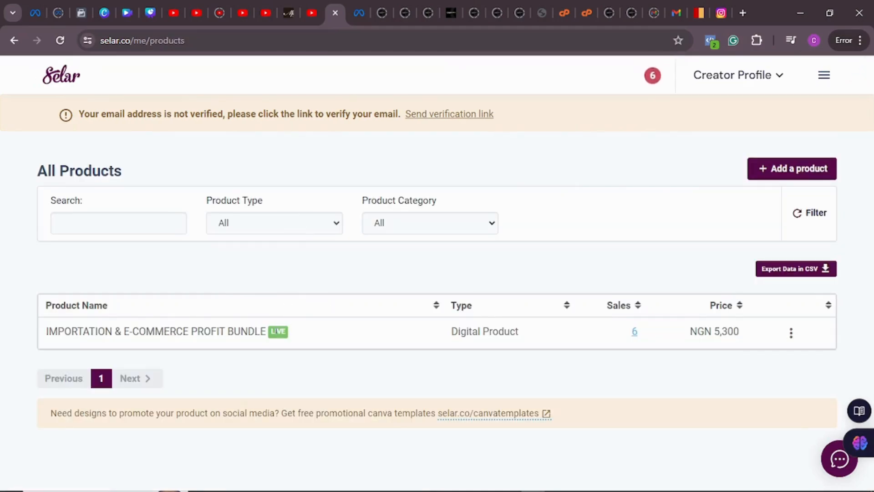
# - Copy the web address of the Selar products page
pyautogui.click(145, 39)
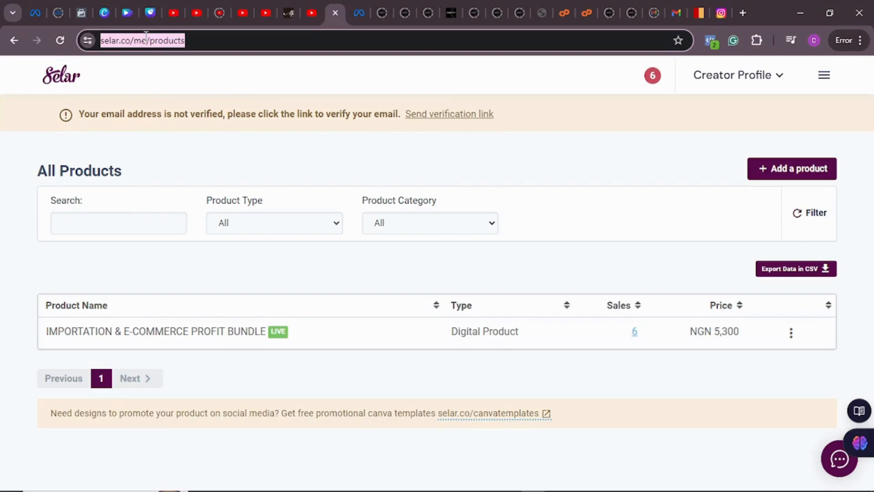
pyautogui.click(146, 38)
pyautogui.hotkey('ctrl', 'a')
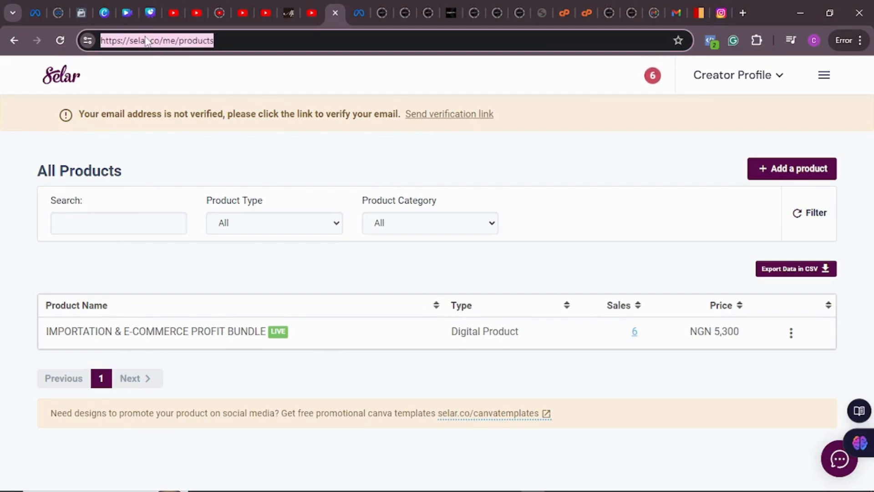
pyautogui.rightClick(146, 40)
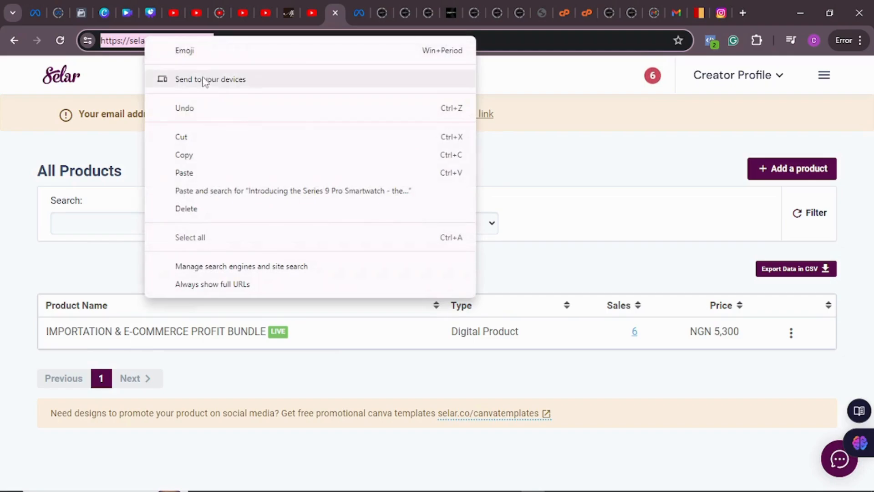
pyautogui.click(207, 156)
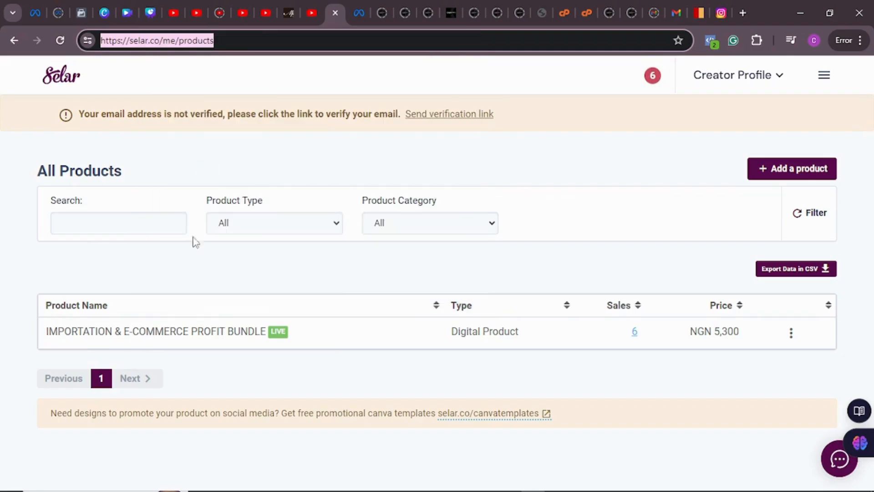
# - Open the public link of the IMPORTATION & E-COMMERCE PROFIT BUNDLE product
pyautogui.click(791, 336)
pyautogui.scroll(-3, 745, 362)
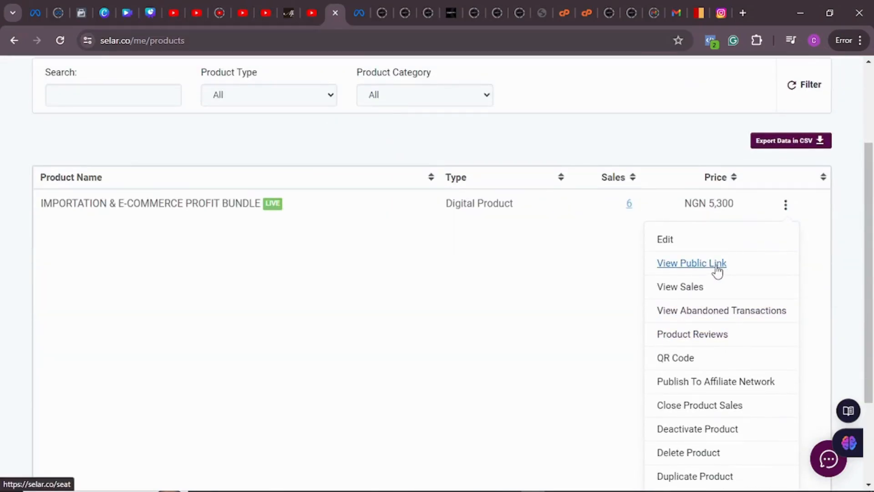
pyautogui.scroll(-3, 717, 271)
pyautogui.scroll(2, 716, 269)
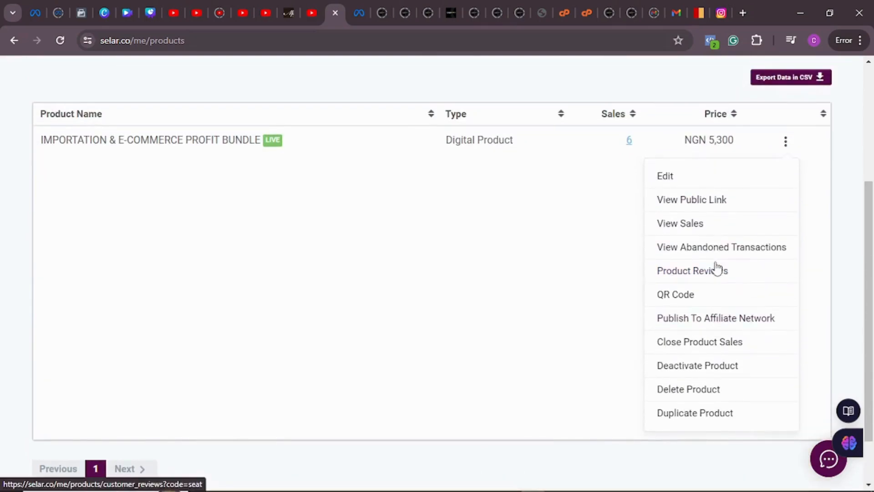
pyautogui.click(711, 201)
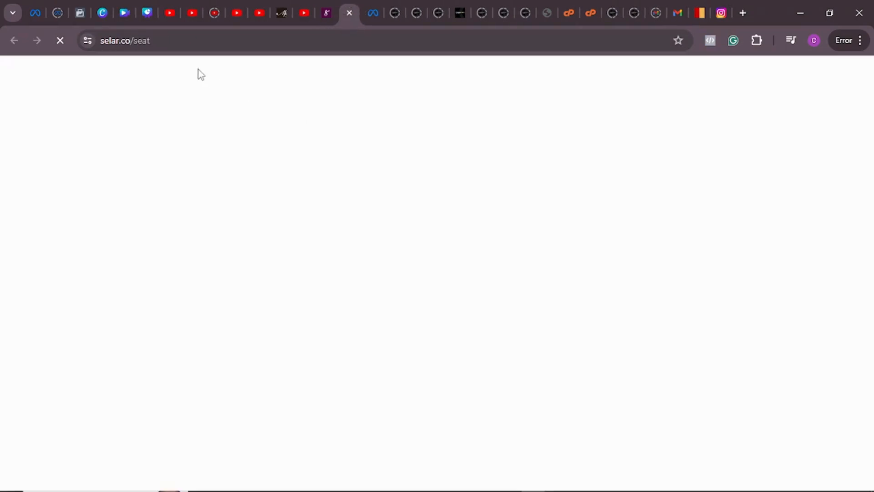
pyautogui.click(144, 42)
pyautogui.doubleClick(144, 42)
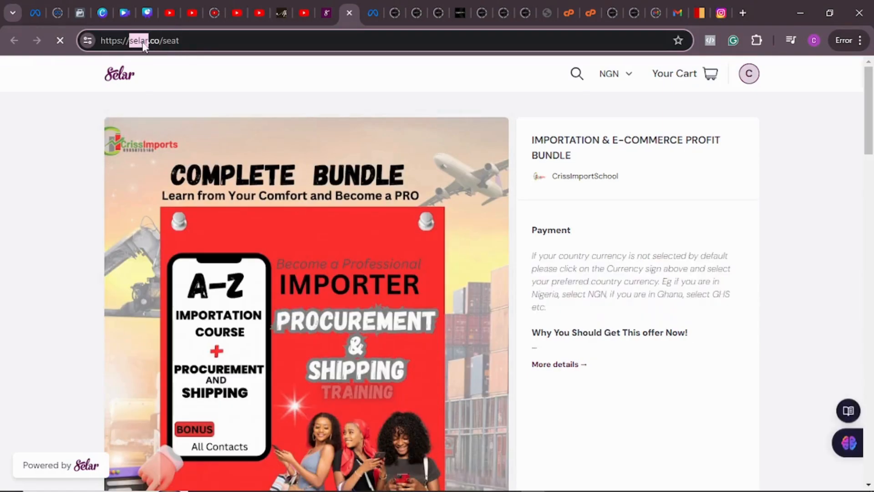
pyautogui.click(144, 41)
pyautogui.rightClick(143, 42)
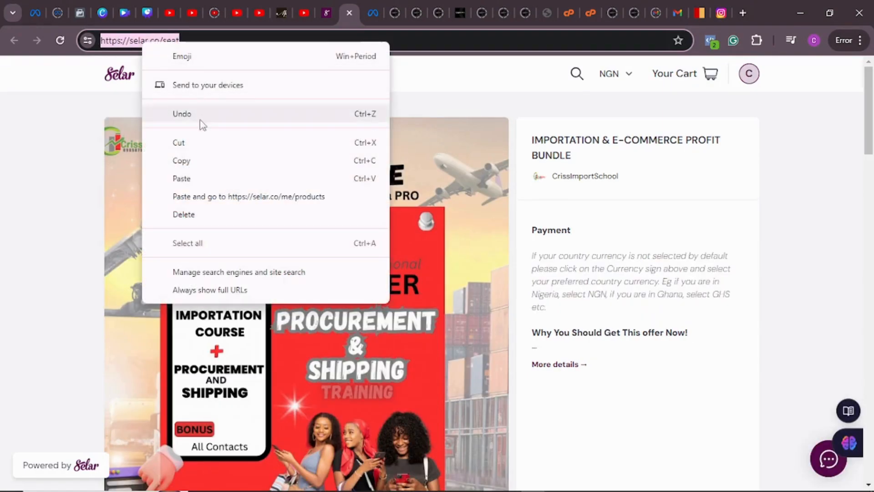
pyautogui.click(196, 164)
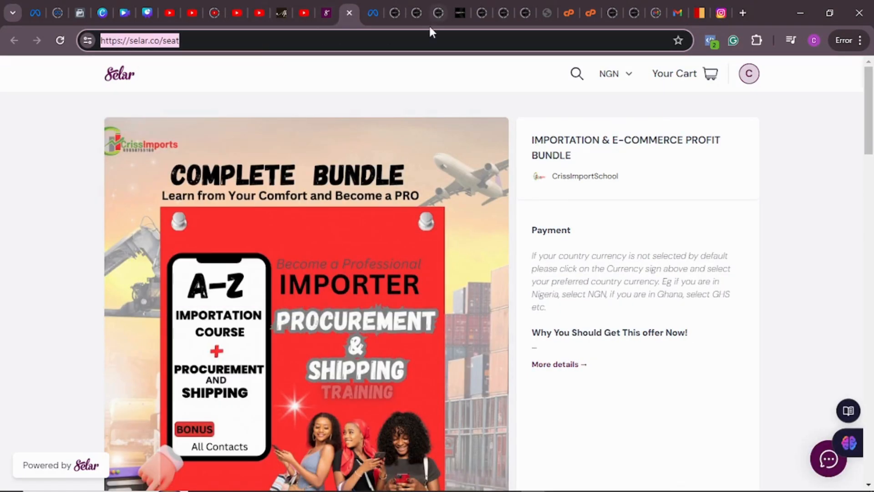
pyautogui.click(377, 10)
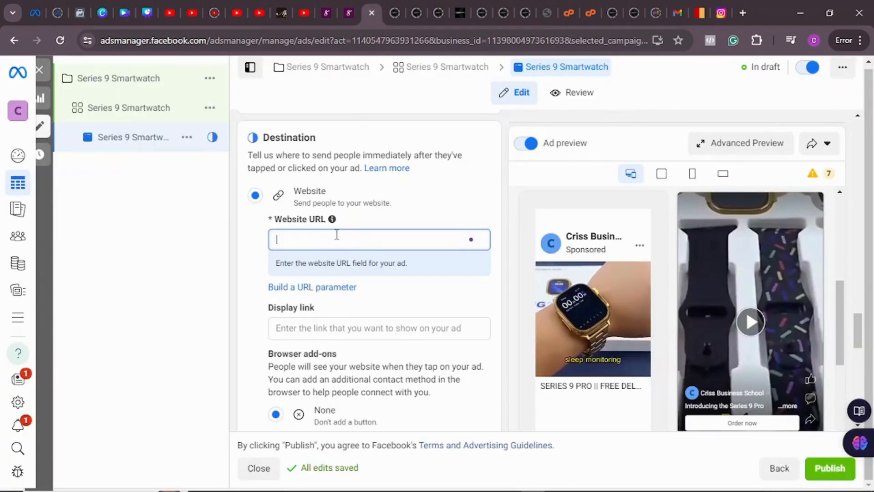
pyautogui.hotkey('ctrl', 'v')
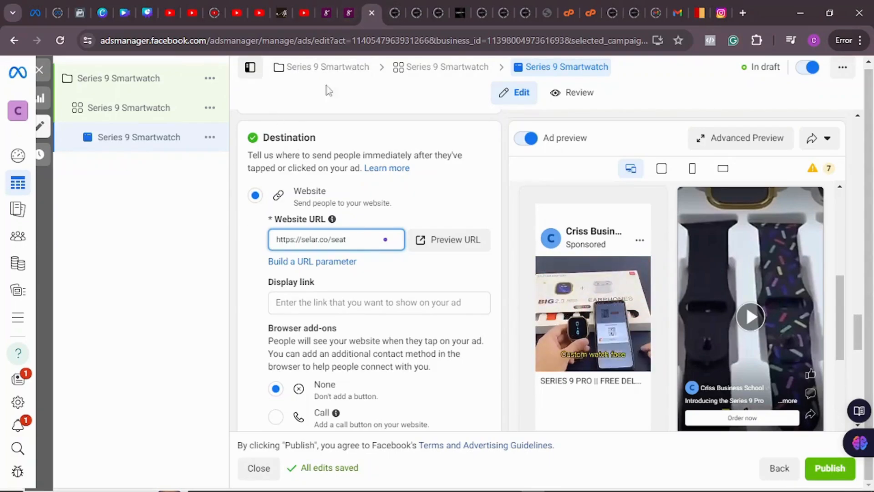
# - Try the Call and WhatsApp browser add-ons for the ad's website destination and set the add-on back to None
pyautogui.scroll(-1, 348, 191)
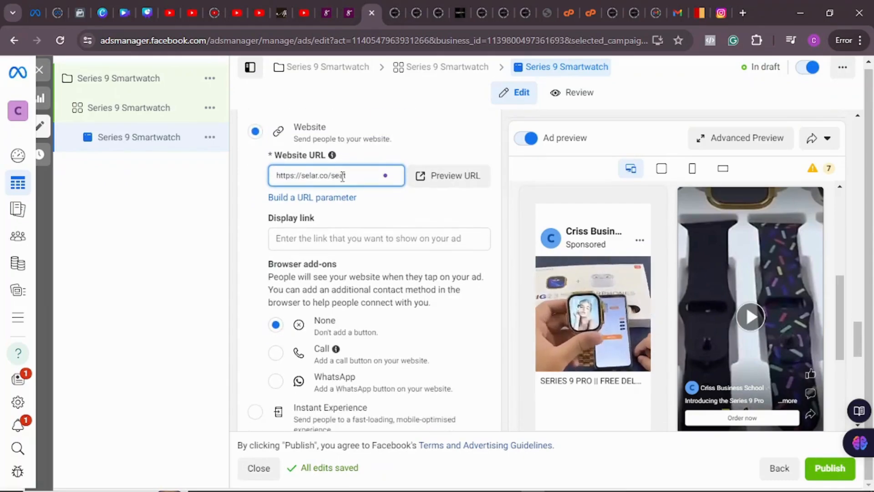
pyautogui.scroll(-2, 350, 214)
pyautogui.scroll(2, 275, 176)
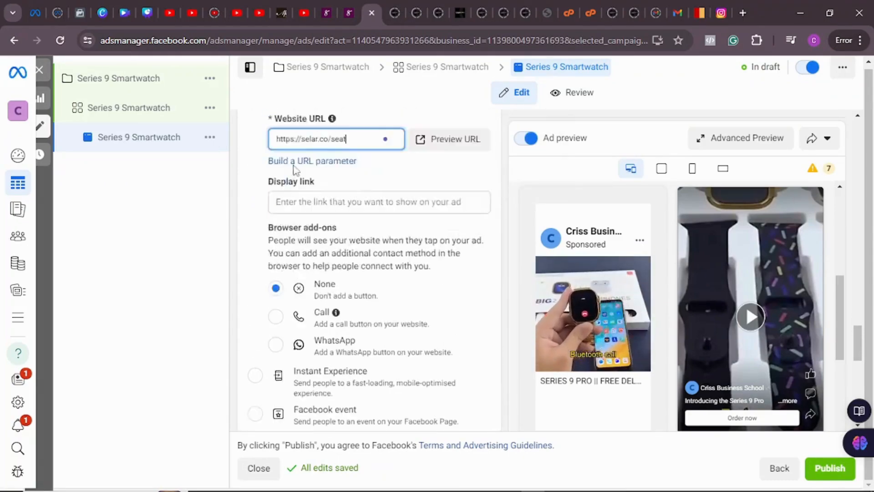
pyautogui.scroll(-2, 319, 191)
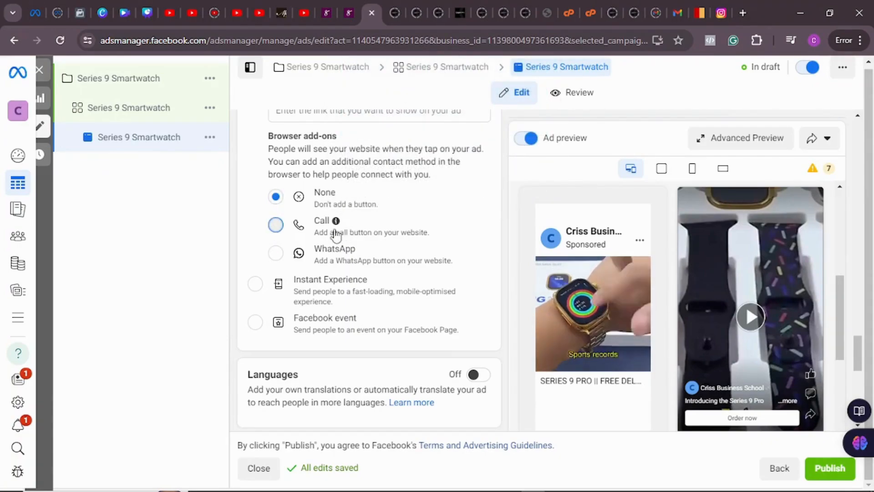
pyautogui.click(276, 232)
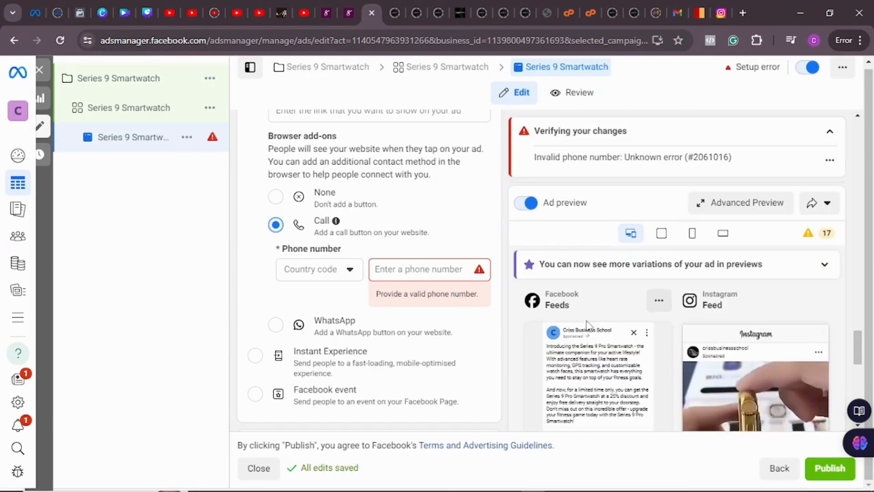
pyautogui.click(276, 325)
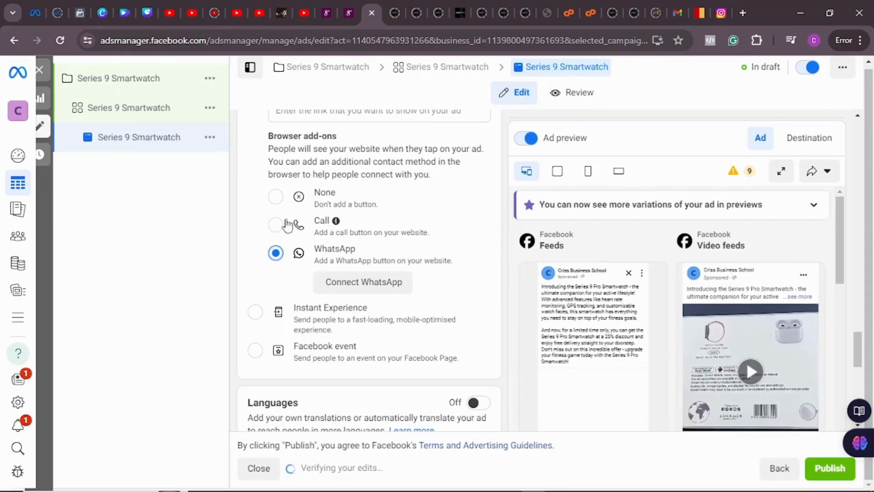
pyautogui.click(276, 198)
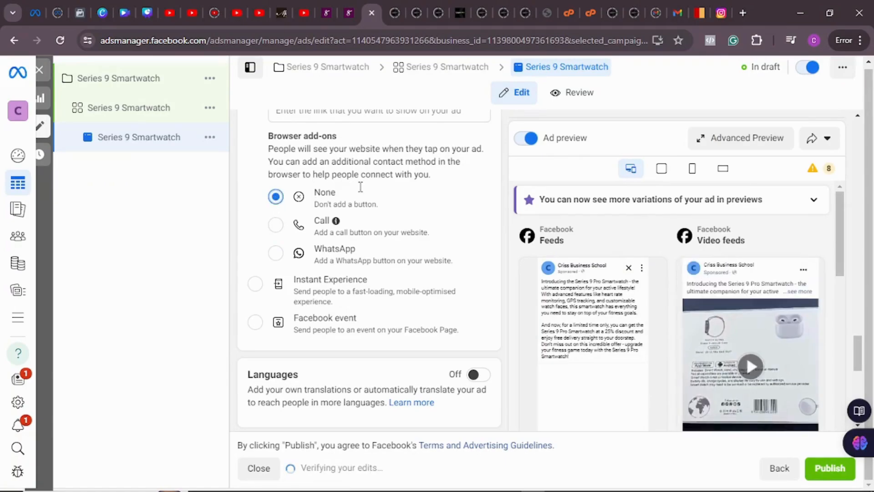
# - Review the ad's Tracking section and copy the public address of the product from its Selar page
pyautogui.scroll(-5, 385, 192)
pyautogui.scroll(-2, 384, 199)
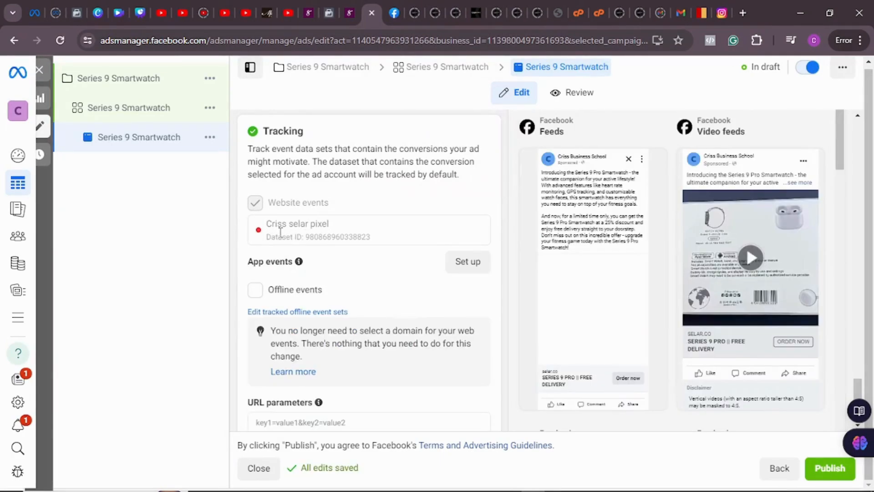
pyautogui.click(330, 10)
pyautogui.click(308, 9)
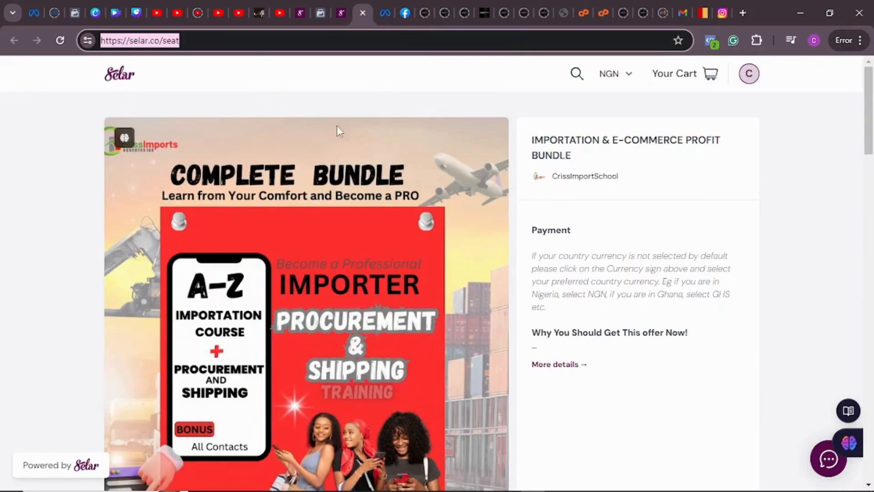
pyautogui.rightClick(141, 42)
pyautogui.click(201, 157)
pyautogui.click(314, 14)
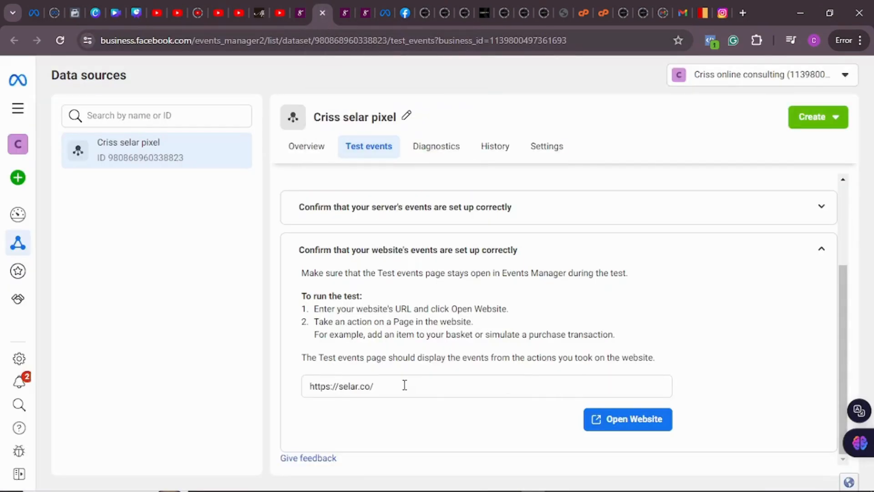
pyautogui.moveTo(404, 384); pyautogui.dragTo(281, 381)
pyautogui.hotkey('ctrl', 'v')
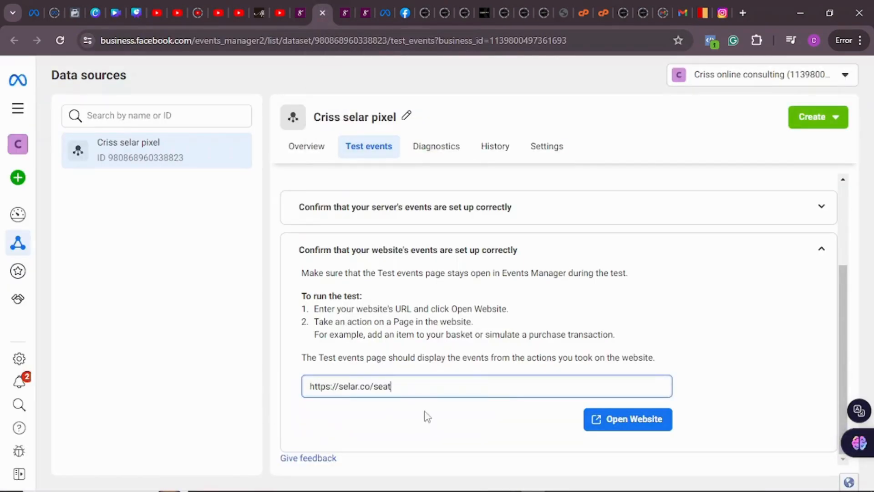
pyautogui.click(616, 427)
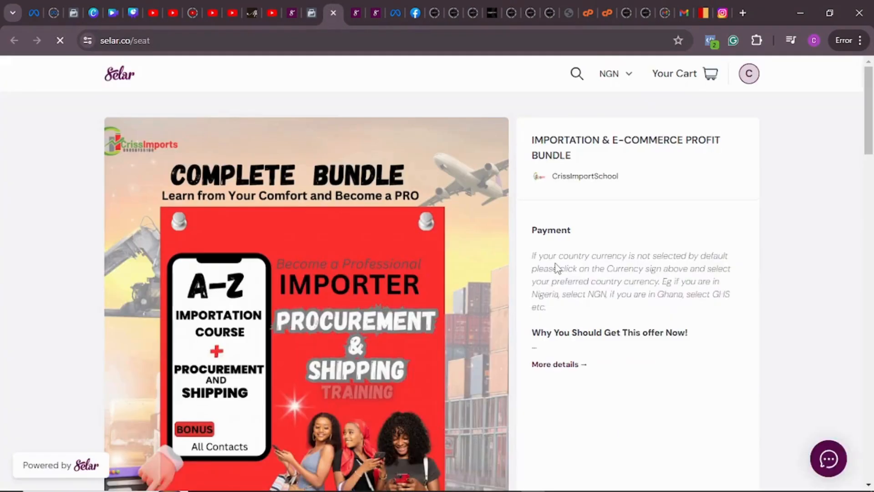
# - Browse the bundle's sales page, choose to pay to enroll and proceed from the cart to the checkout form
pyautogui.scroll(-4, 395, 251)
pyautogui.scroll(-15, 369, 244)
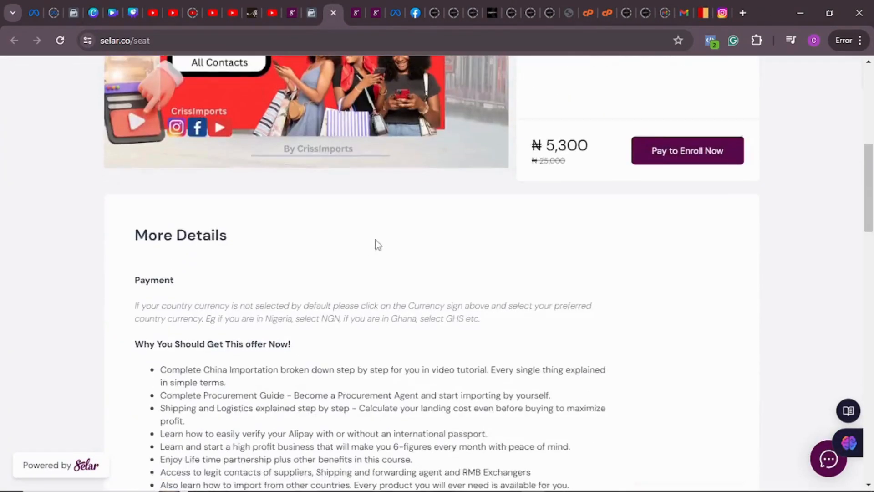
pyautogui.scroll(-12, 364, 241)
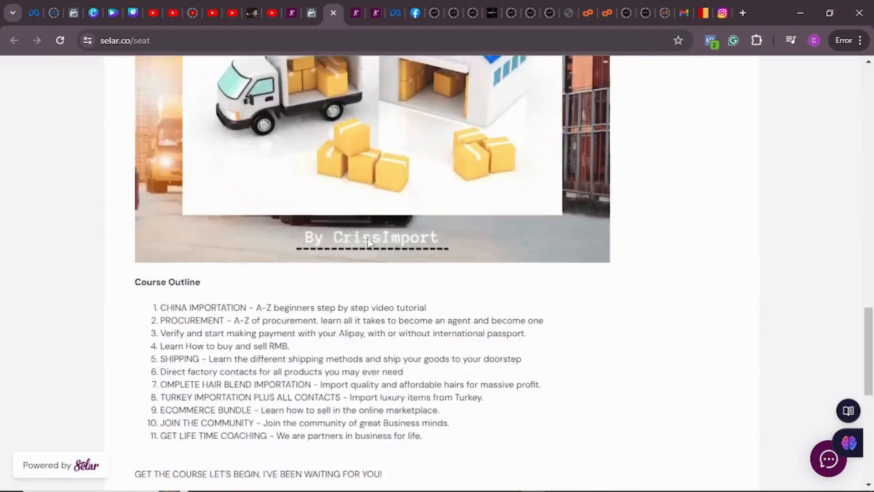
pyautogui.scroll(20, 377, 248)
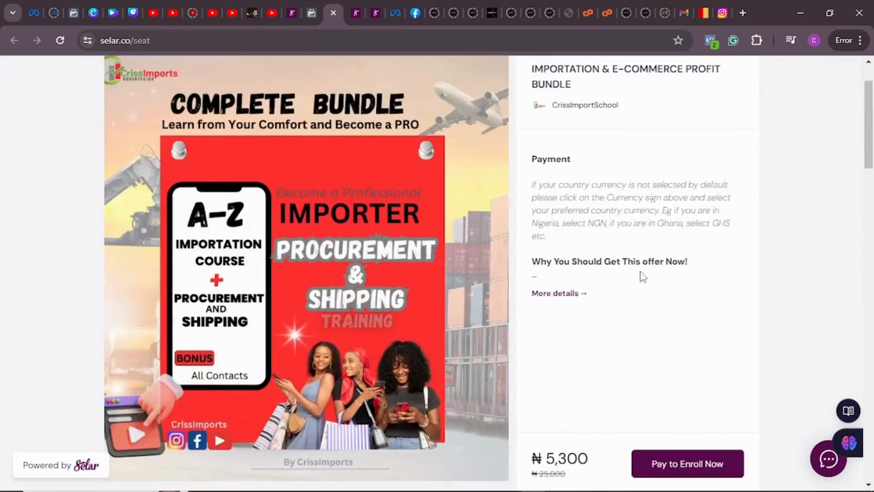
pyautogui.scroll(-4, 644, 277)
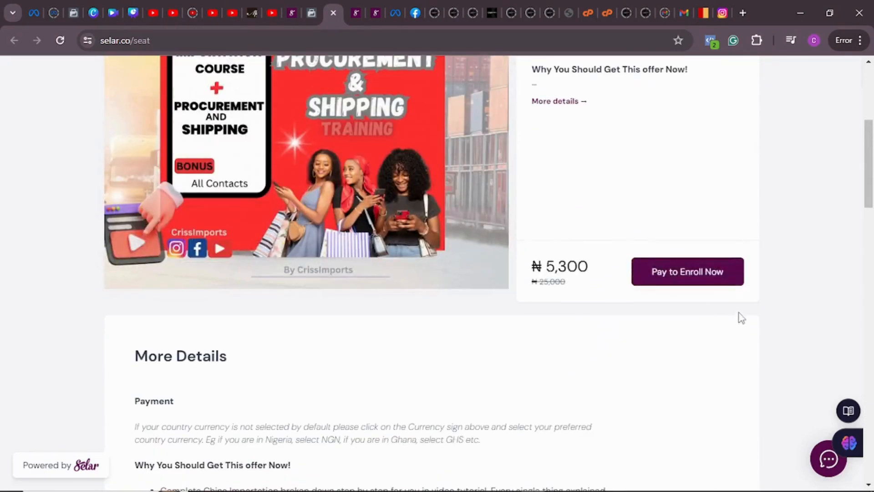
pyautogui.click(707, 275)
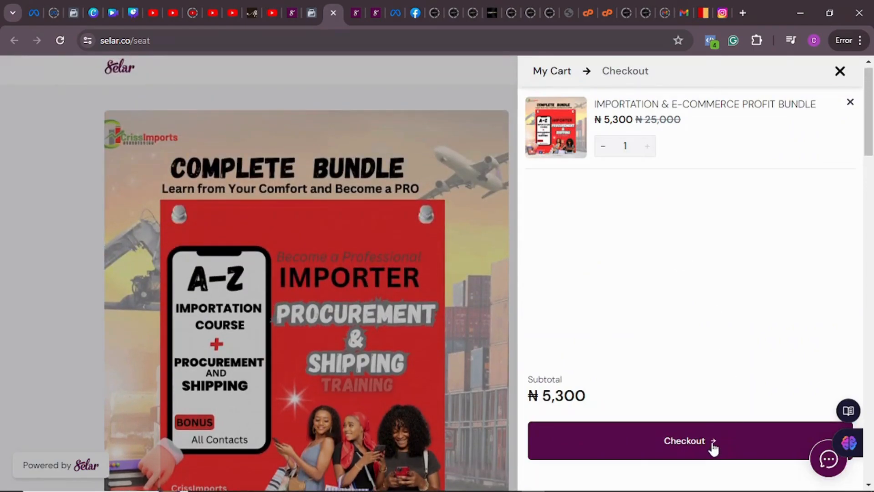
pyautogui.click(713, 449)
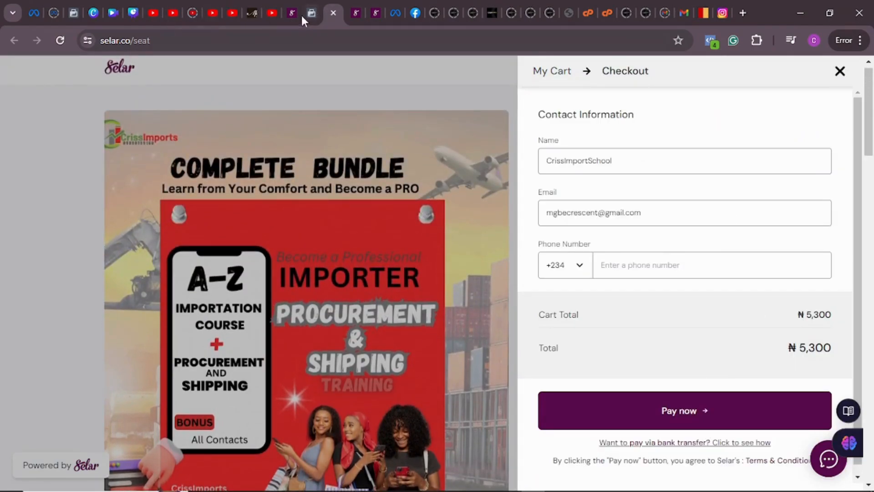
# - Check the pixel's received test events in Events Manager against the open Selar sales and checkout pages
pyautogui.click(394, 12)
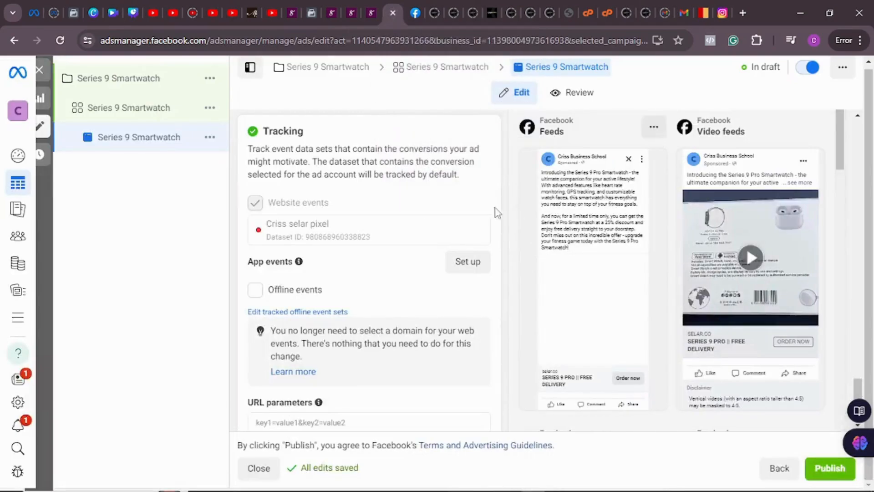
pyautogui.click(313, 13)
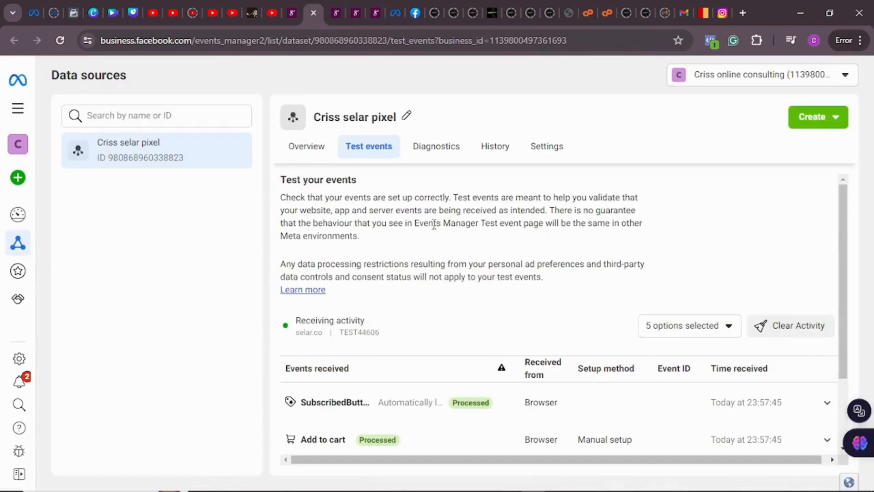
pyautogui.scroll(-3, 486, 237)
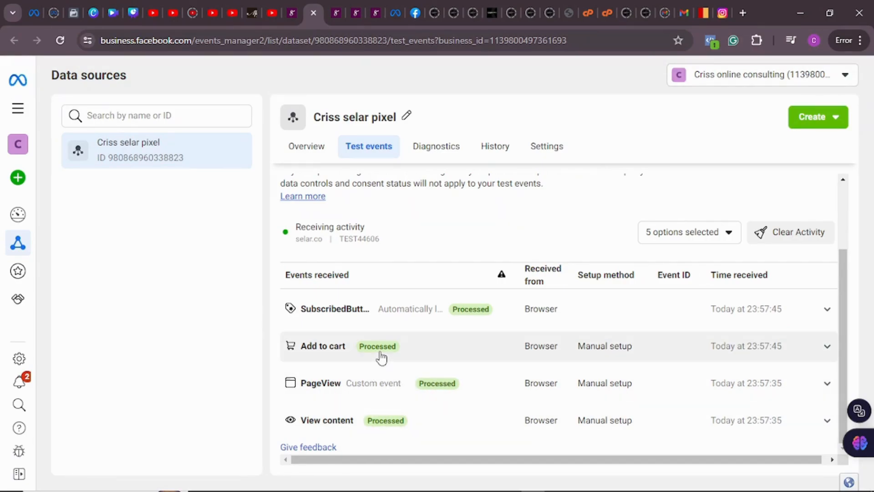
pyautogui.click(374, 13)
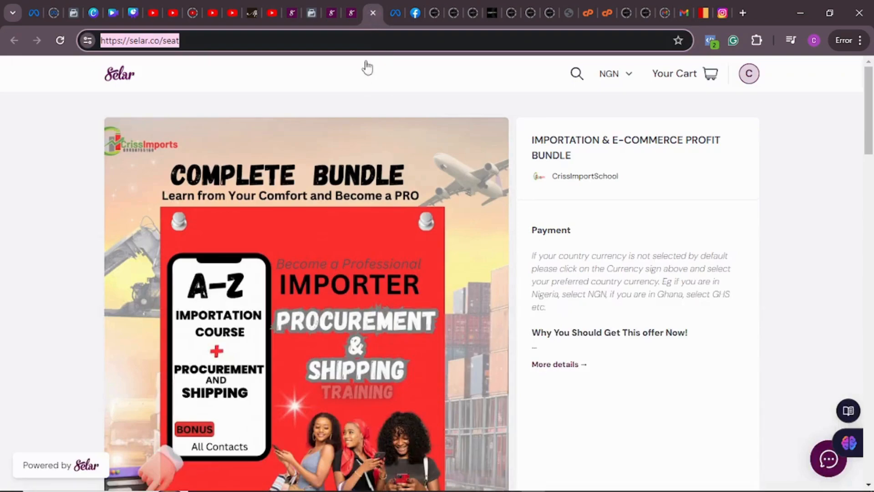
pyautogui.click(354, 13)
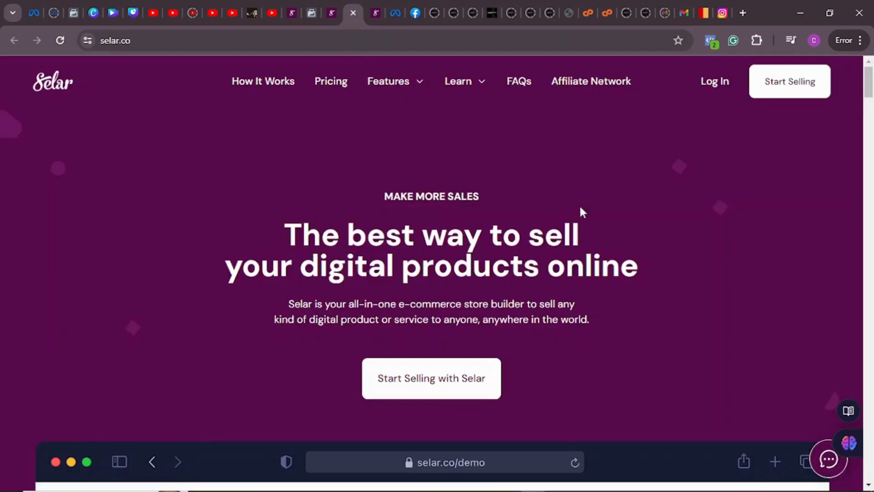
pyautogui.click(333, 12)
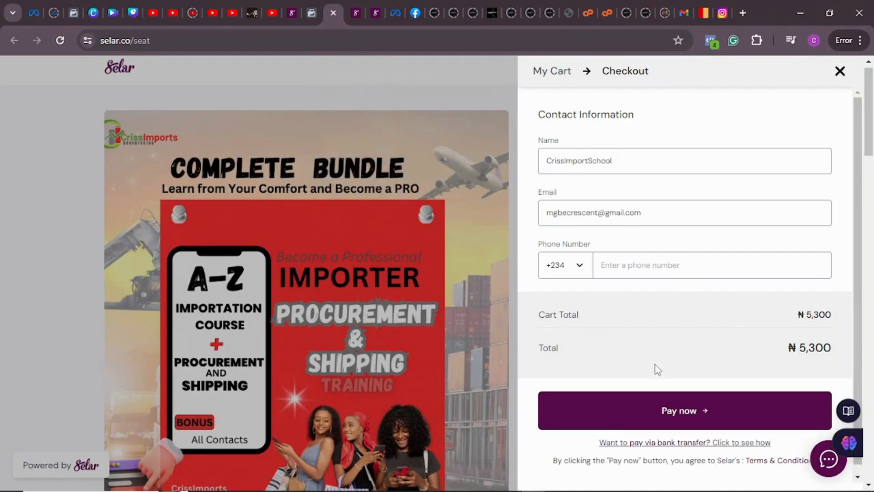
pyautogui.click(312, 13)
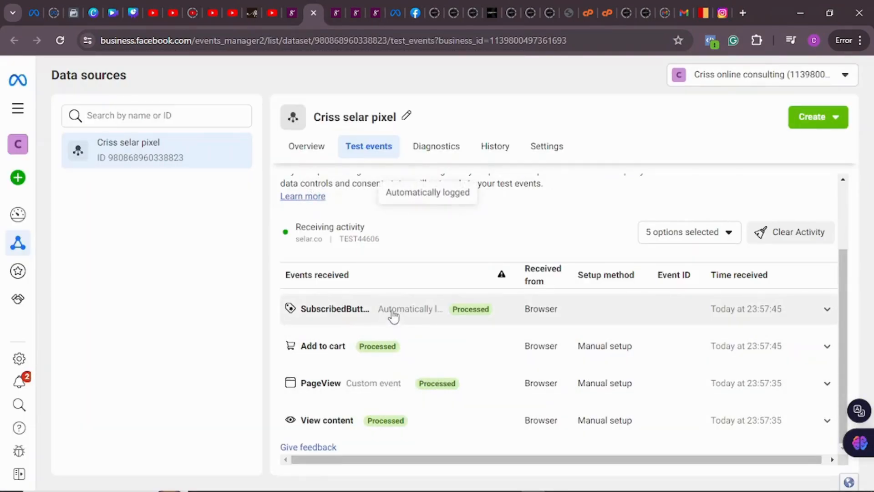
pyautogui.scroll(2, 384, 316)
pyautogui.scroll(-2, 384, 316)
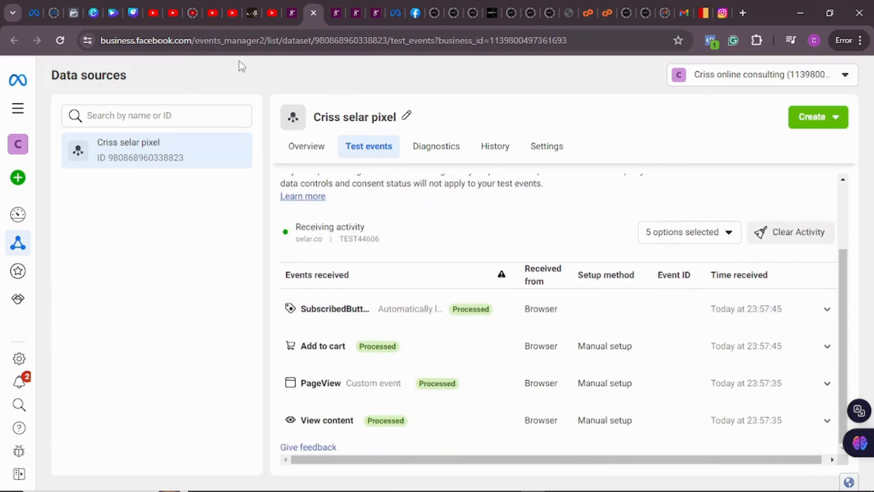
# - Reload the ad in Ads Manager and check the Selar pixel's status in its Tracking section
pyautogui.click(394, 14)
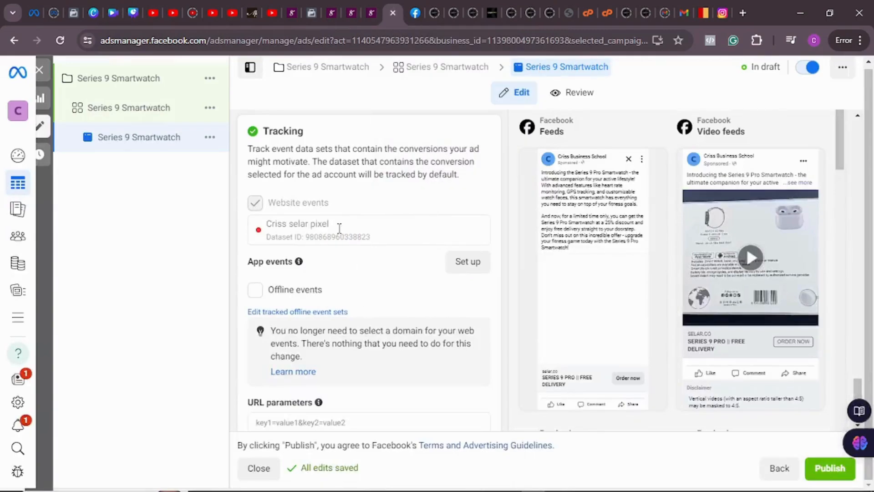
pyautogui.click(59, 41)
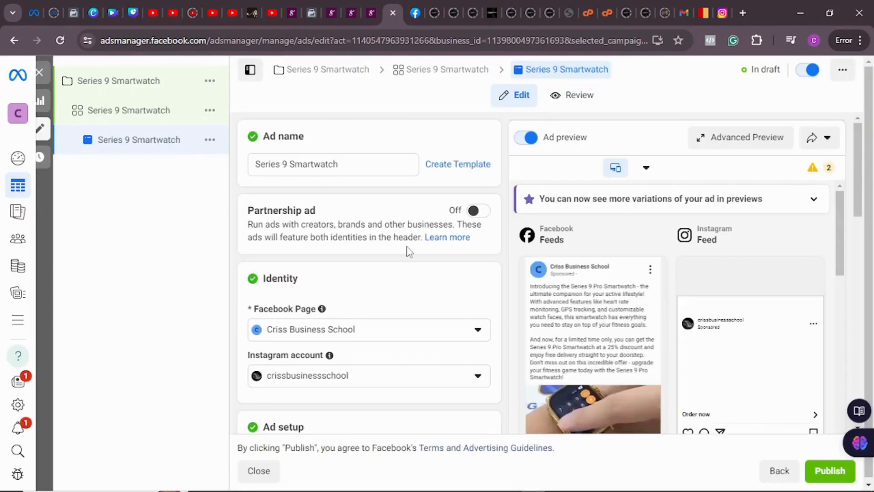
pyautogui.scroll(-10, 406, 250)
pyautogui.scroll(-8, 388, 292)
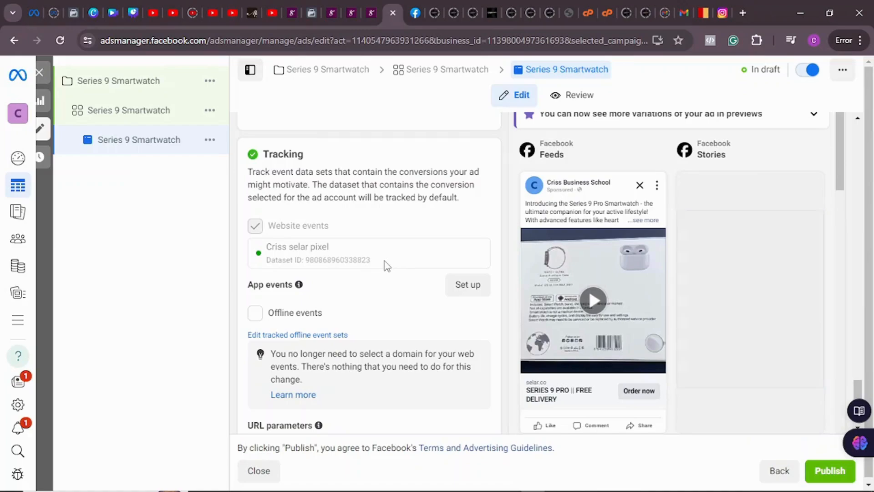
pyautogui.scroll(-1, 385, 266)
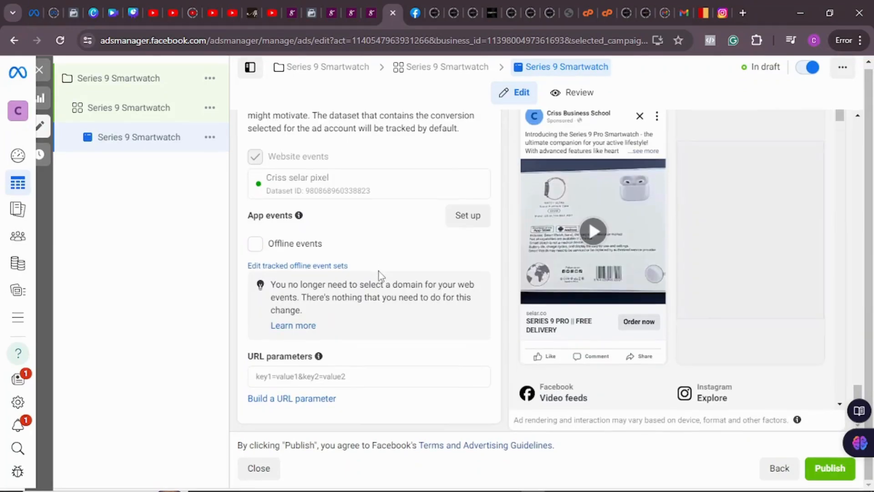
pyautogui.scroll(5, 374, 275)
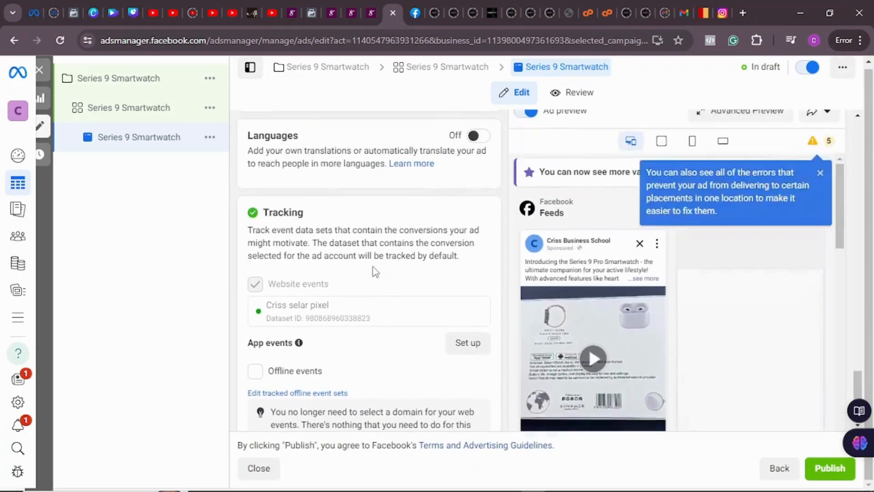
pyautogui.scroll(2, 373, 258)
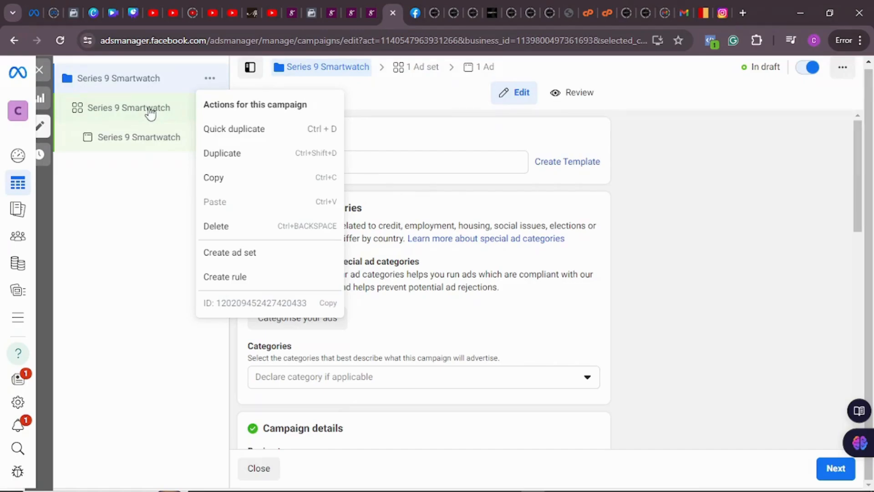
# - Review the campaign-level settings, from the special ad categories and objective to the campaign budget, and proceed to the ad set
pyautogui.click(155, 200)
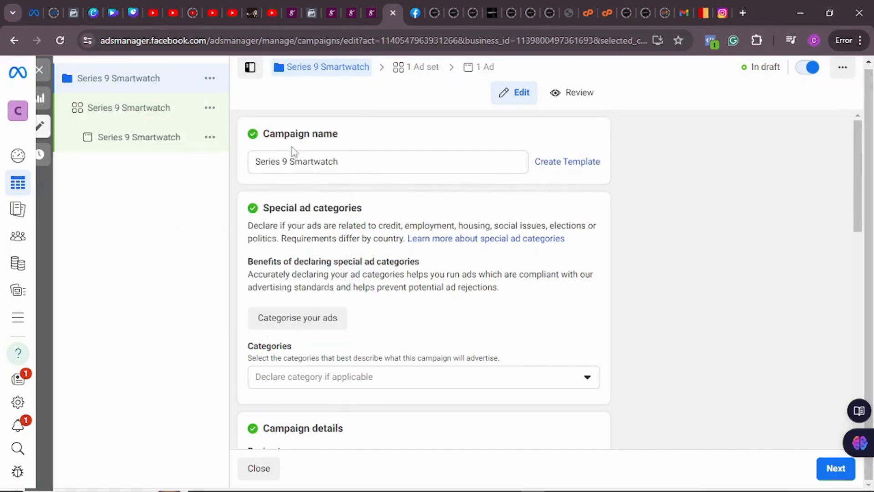
pyautogui.scroll(-10, 444, 221)
pyautogui.scroll(10, 447, 219)
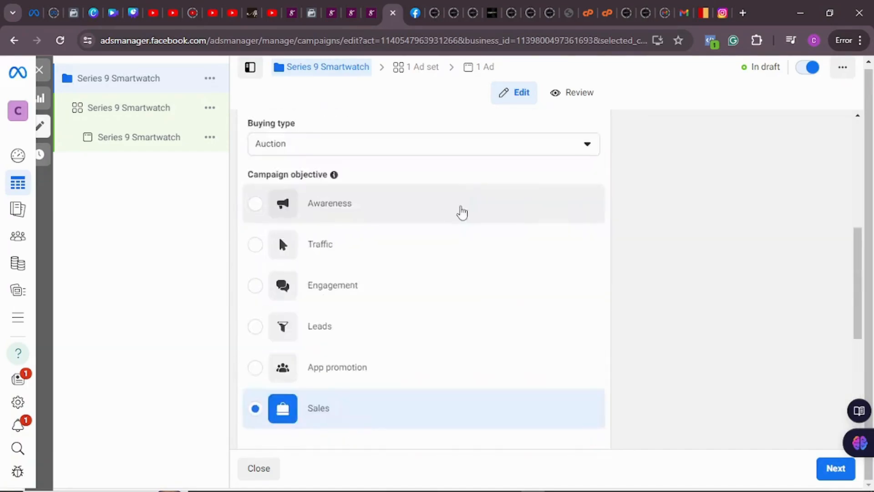
pyautogui.scroll(-10, 507, 286)
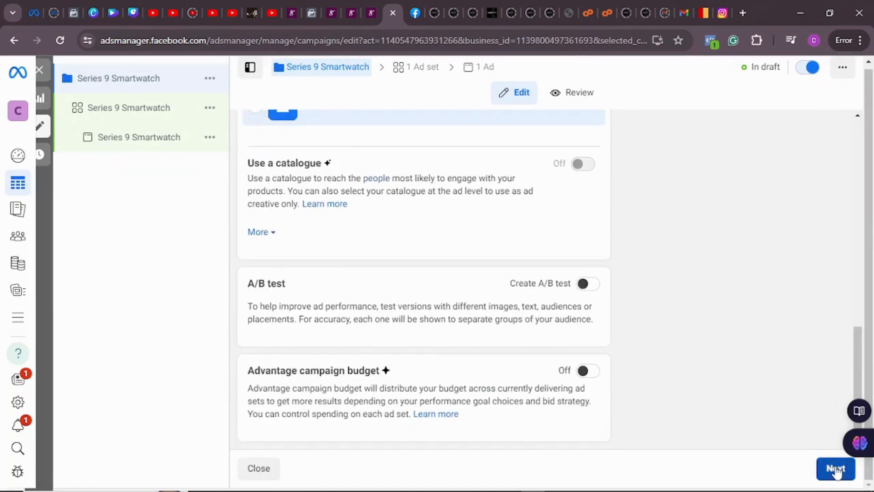
pyautogui.click(834, 468)
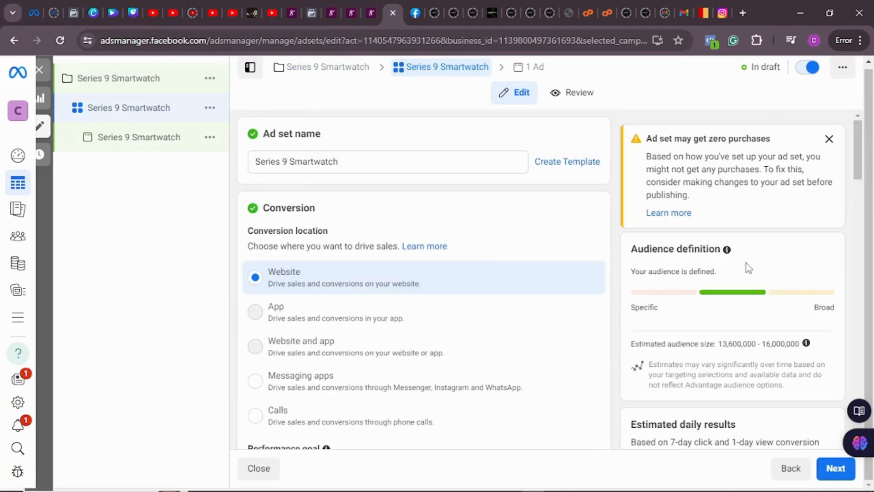
# - Review the ad set's conversion, audience and placement settings with the estimated daily results, and proceed to the ad
pyautogui.scroll(-10, 737, 268)
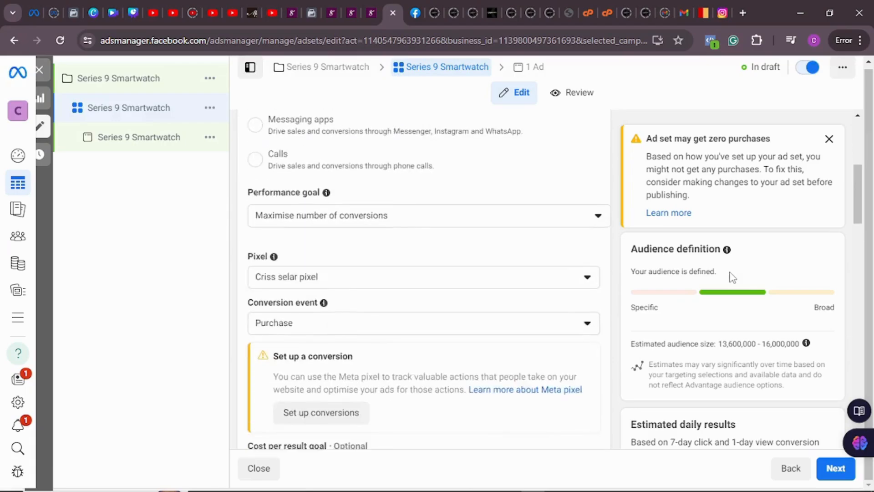
pyautogui.scroll(-12, 726, 339)
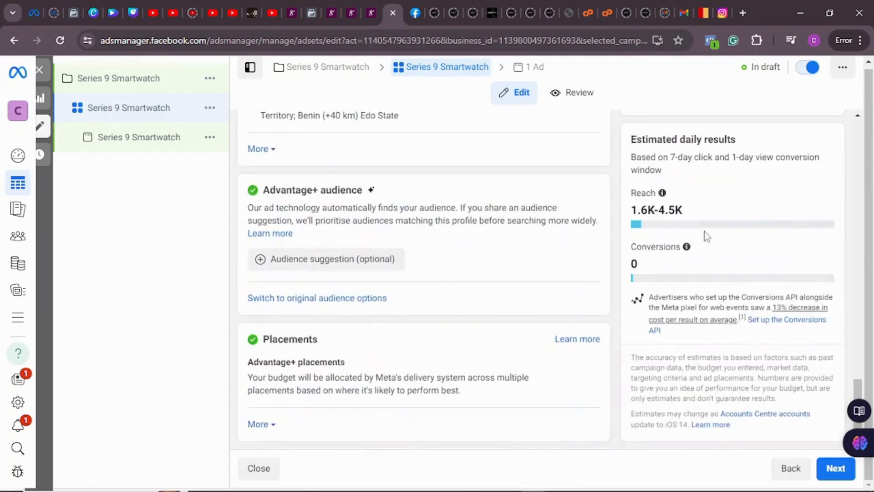
pyautogui.moveTo(654, 212)
pyautogui.click(835, 474)
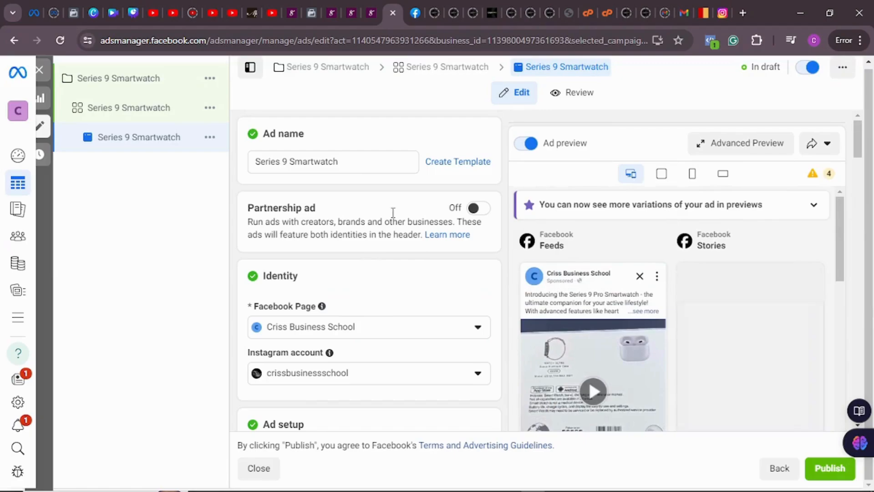
# - Set a manual thumbnail for the Facebook Feeds placement, choosing the frame of the gold watch with activity rings, and save it
pyautogui.scroll(-3, 588, 201)
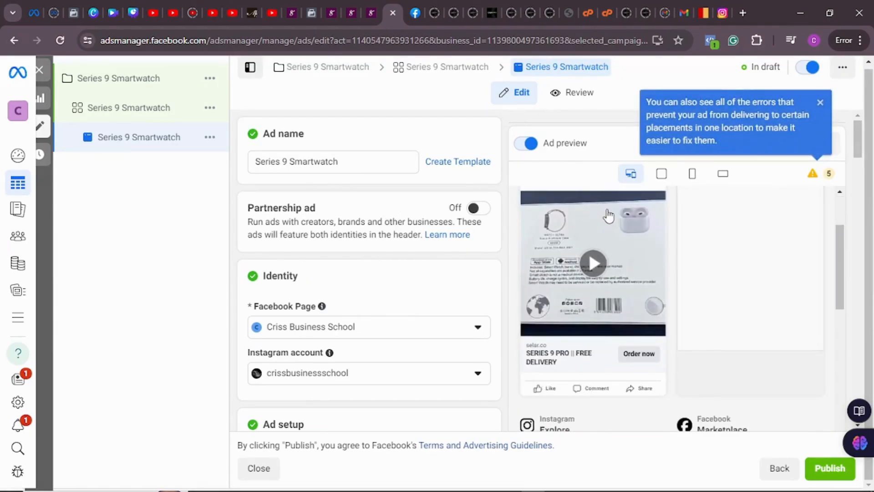
pyautogui.scroll(2, 609, 218)
pyautogui.scroll(2, 639, 250)
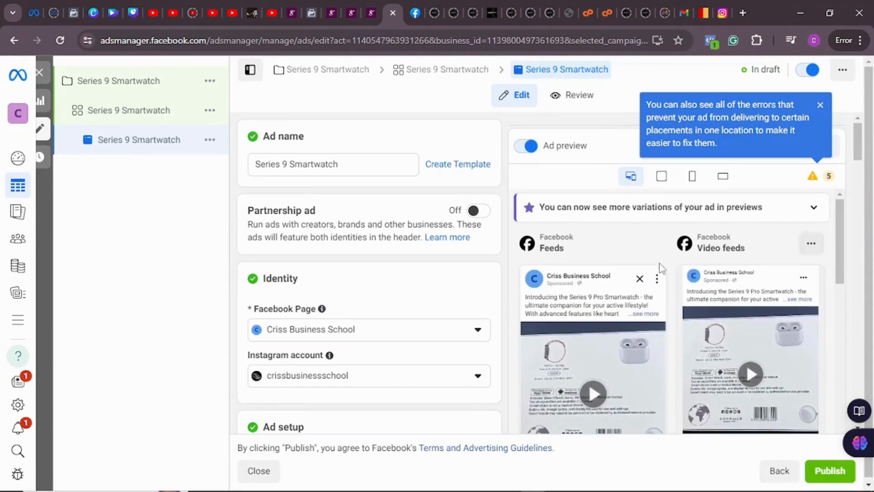
pyautogui.click(654, 246)
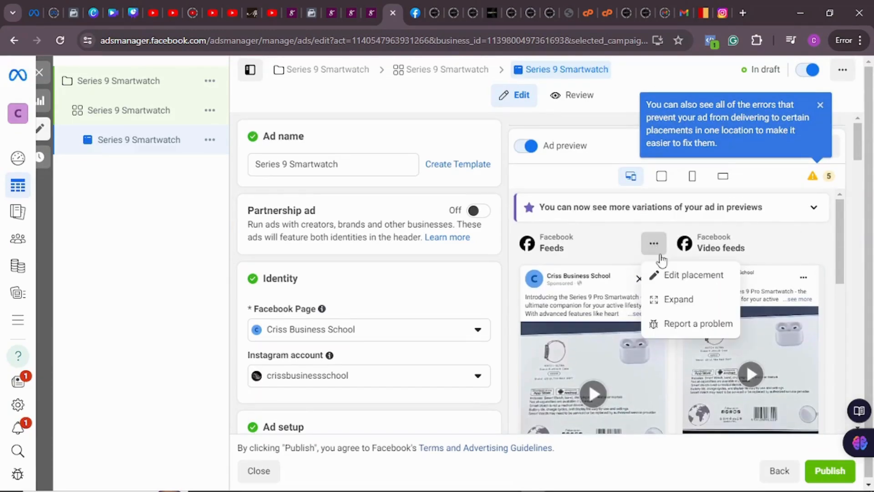
pyautogui.click(676, 275)
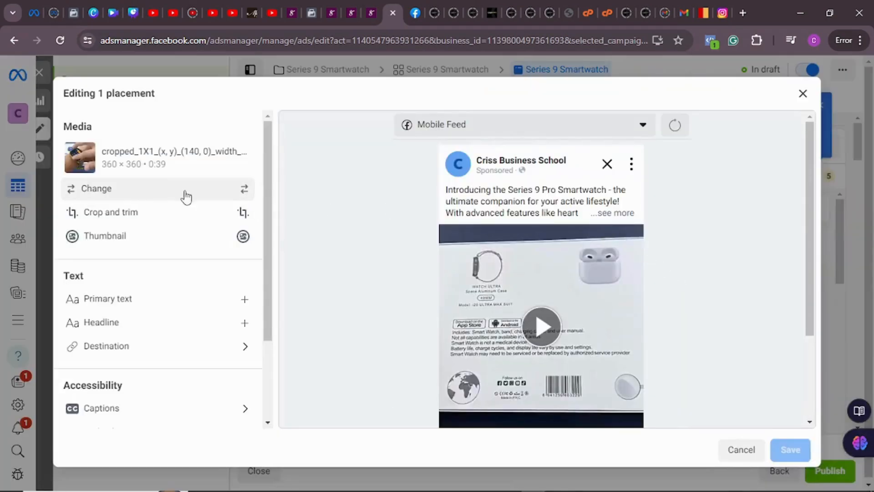
pyautogui.click(155, 243)
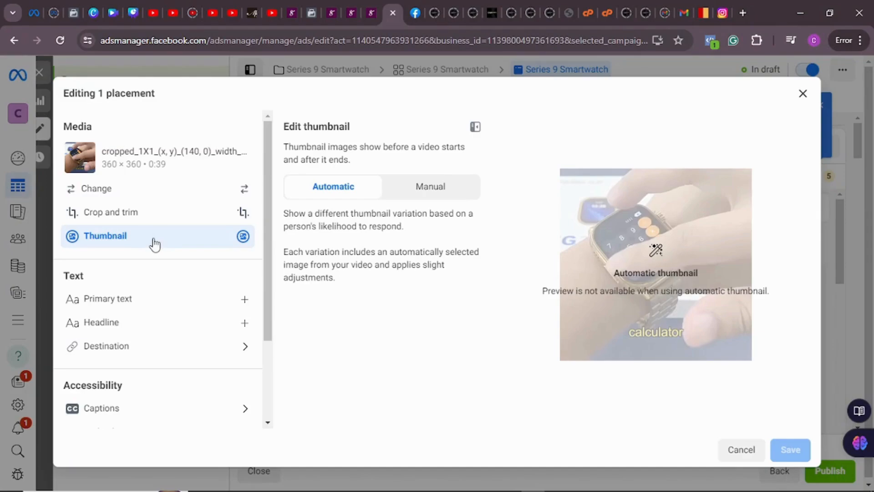
pyautogui.click(429, 192)
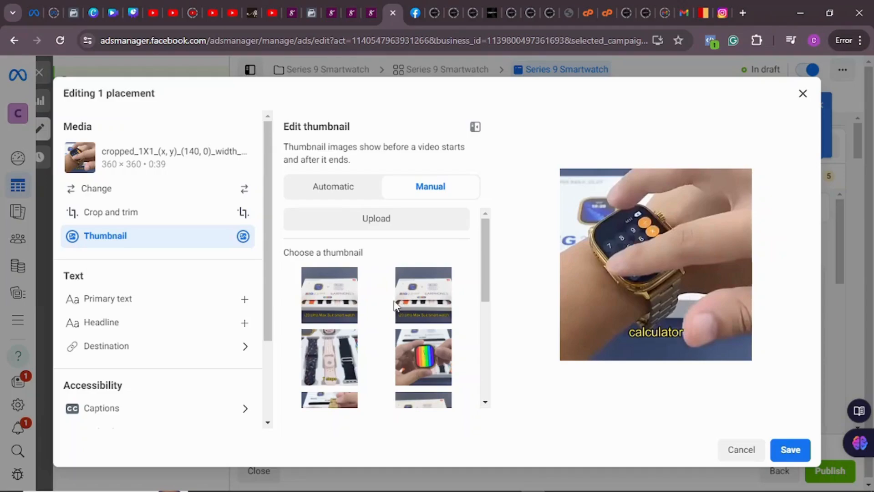
pyautogui.scroll(-1, 394, 310)
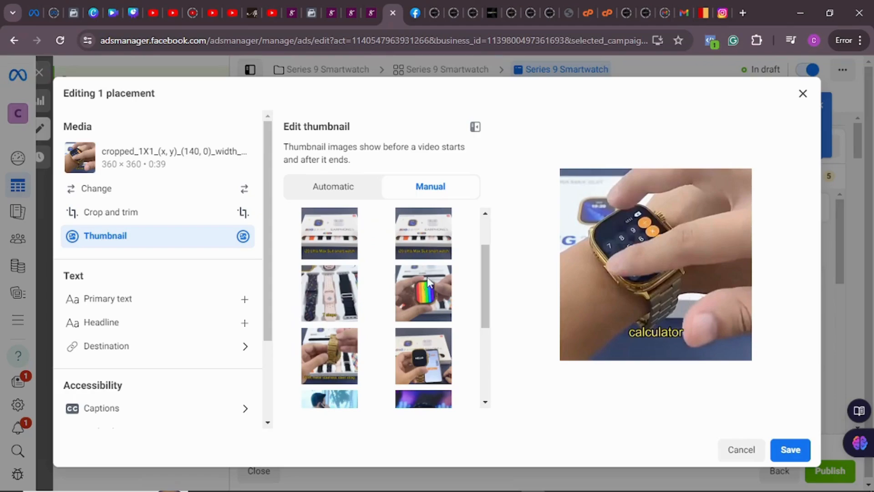
pyautogui.scroll(-1, 426, 275)
pyautogui.scroll(-2, 424, 269)
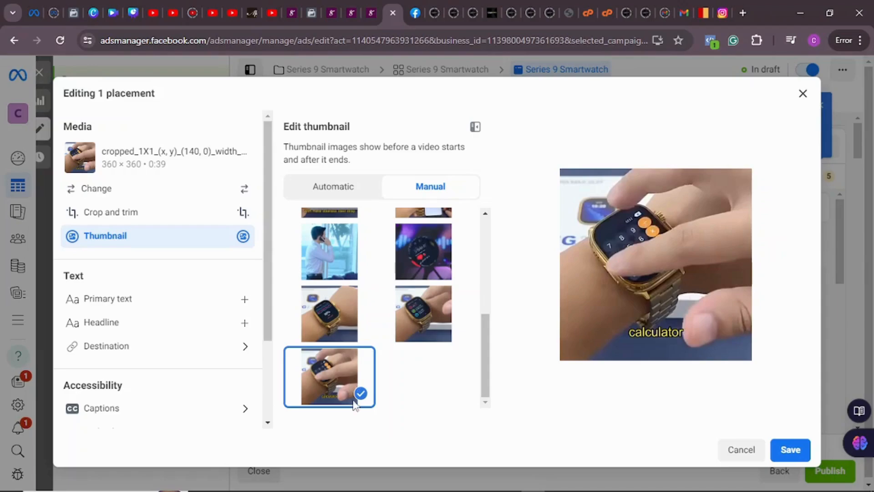
pyautogui.click(426, 307)
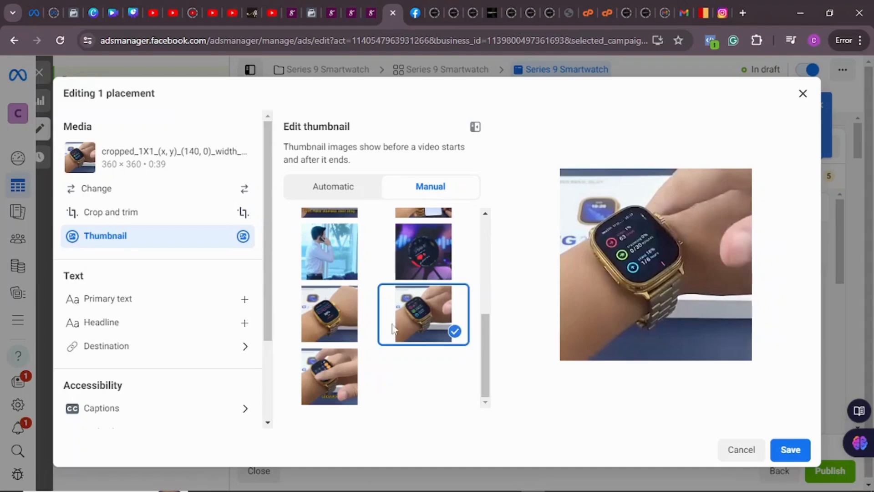
pyautogui.click(789, 451)
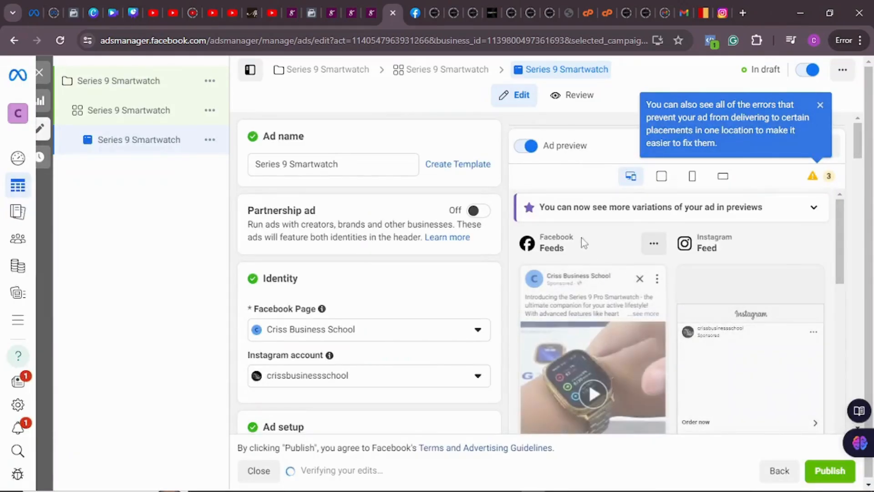
# - Set a manual thumbnail for the Facebook Video feeds placement, choosing the frame of the watch with the rainbow-striped face, and save it
pyautogui.scroll(-3, 581, 242)
pyautogui.scroll(2, 564, 273)
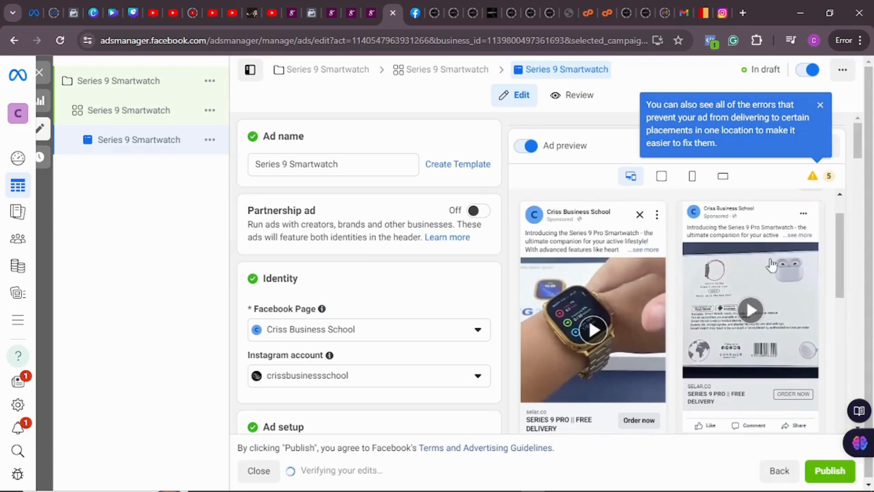
pyautogui.scroll(2, 805, 216)
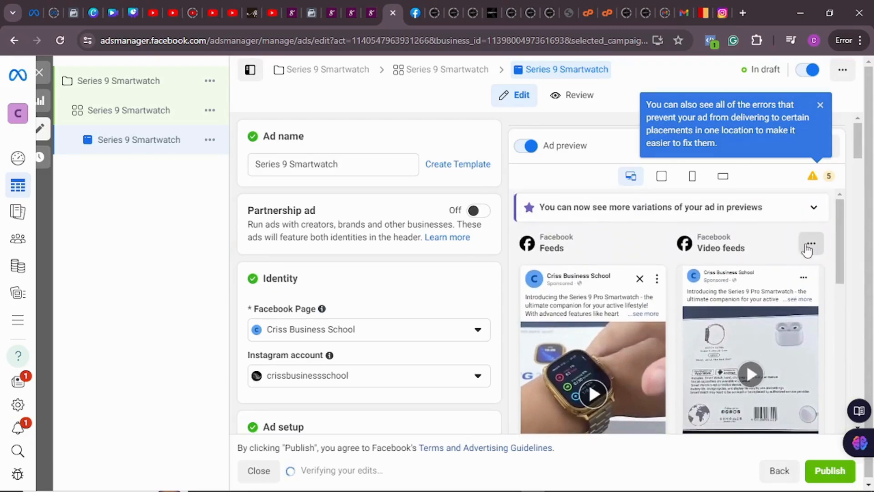
pyautogui.click(811, 243)
pyautogui.click(807, 277)
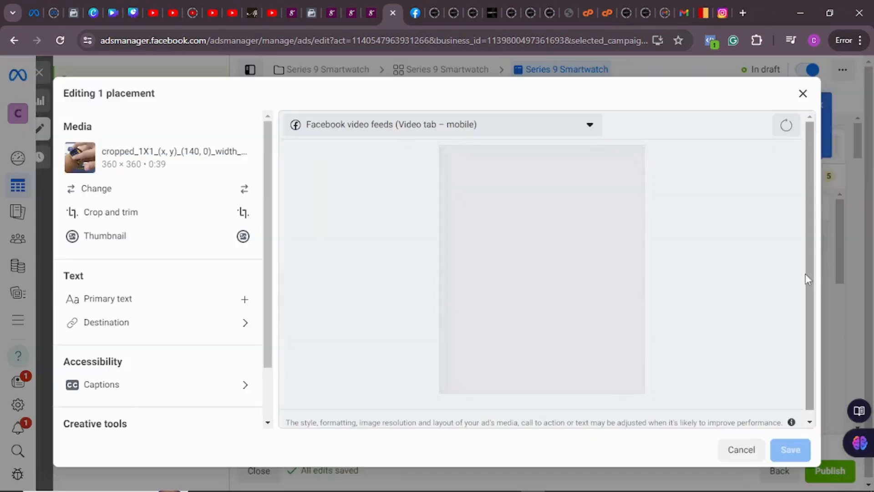
pyautogui.click(179, 239)
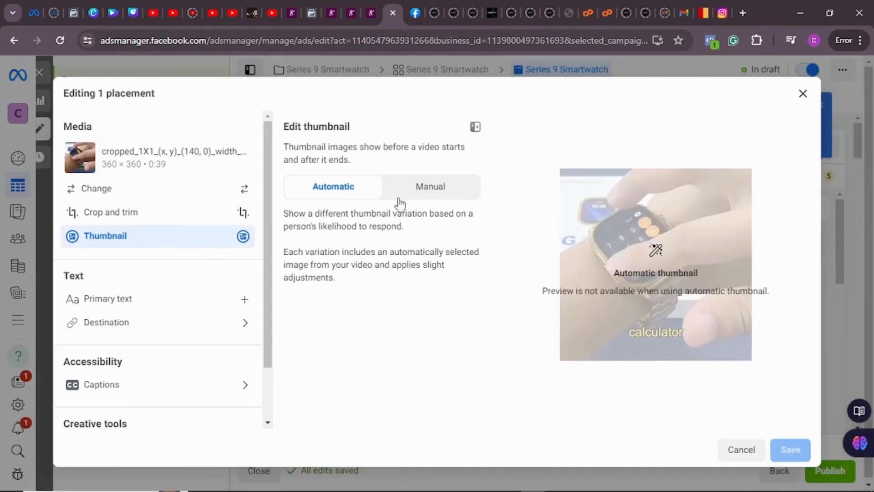
pyautogui.click(412, 187)
pyautogui.scroll(-3, 408, 273)
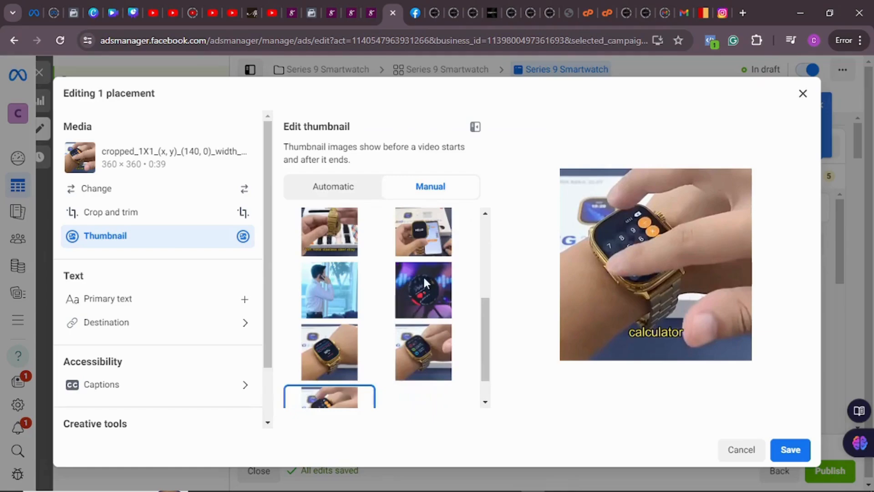
pyautogui.scroll(3, 424, 280)
pyautogui.click(425, 290)
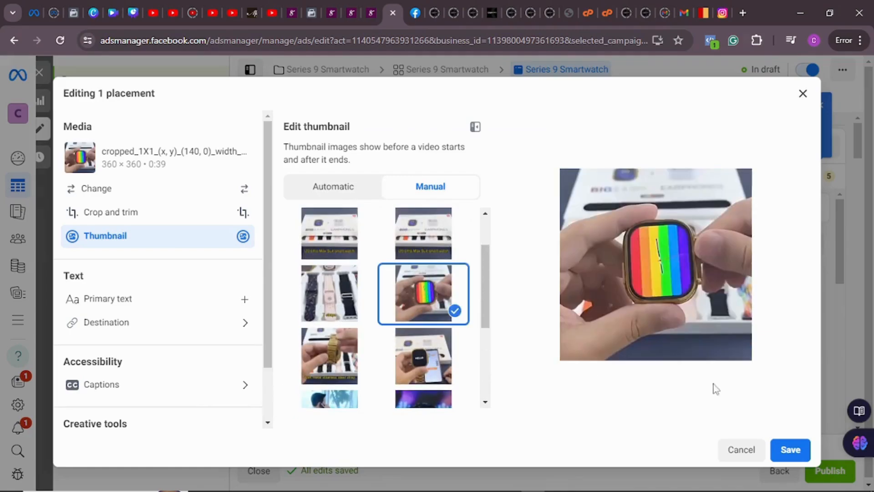
pyautogui.click(792, 455)
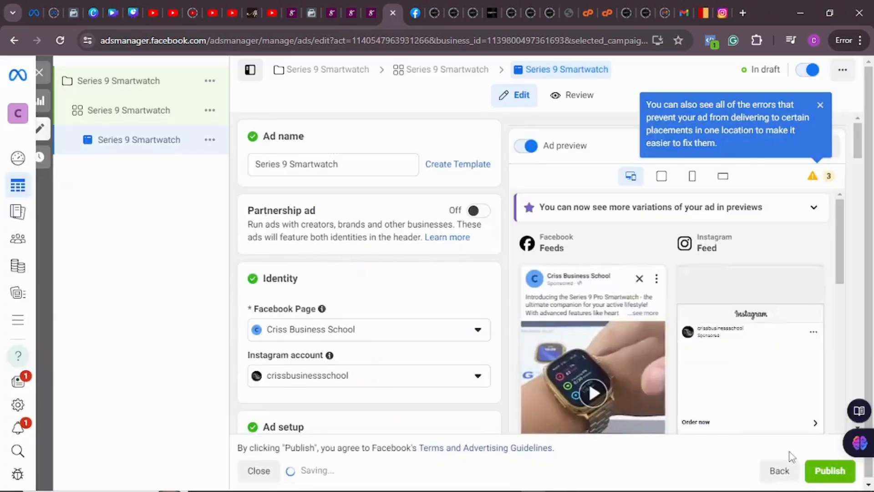
# - Look through the ad previews of the remaining placements, including Marketplace, Explore and Reels, and publish the campaign
pyautogui.scroll(-10, 660, 273)
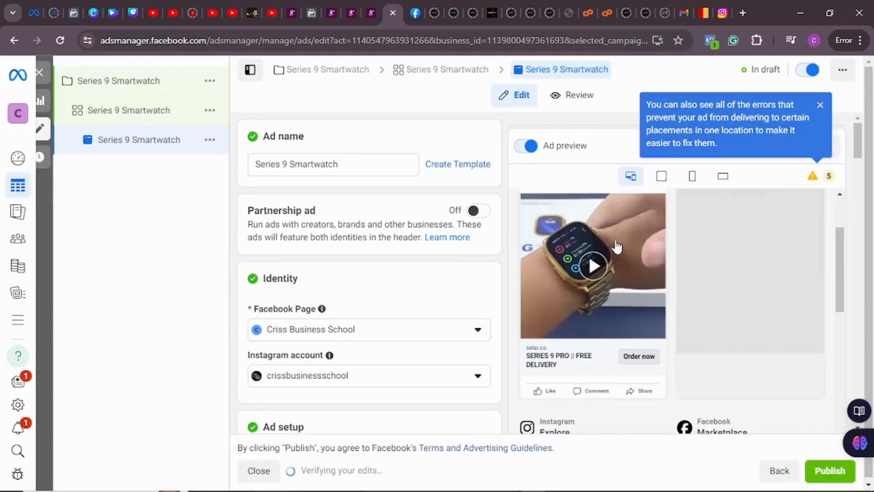
pyautogui.scroll(-7, 607, 322)
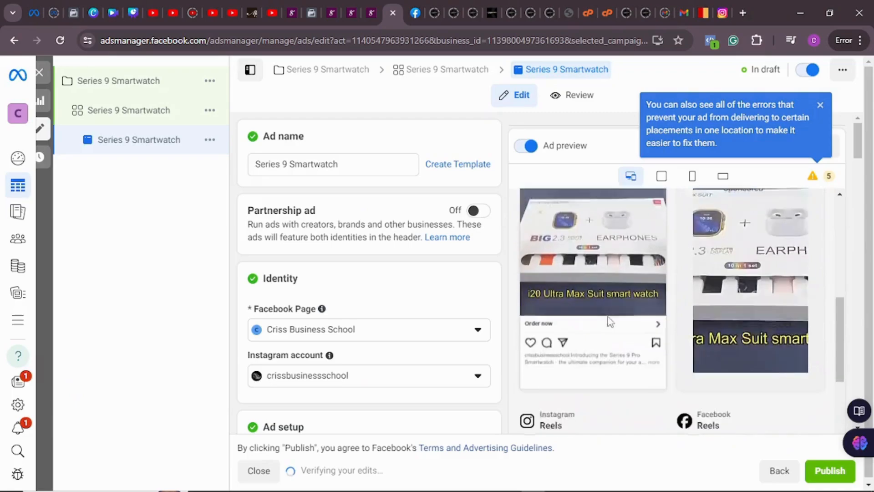
pyautogui.scroll(-5, 612, 280)
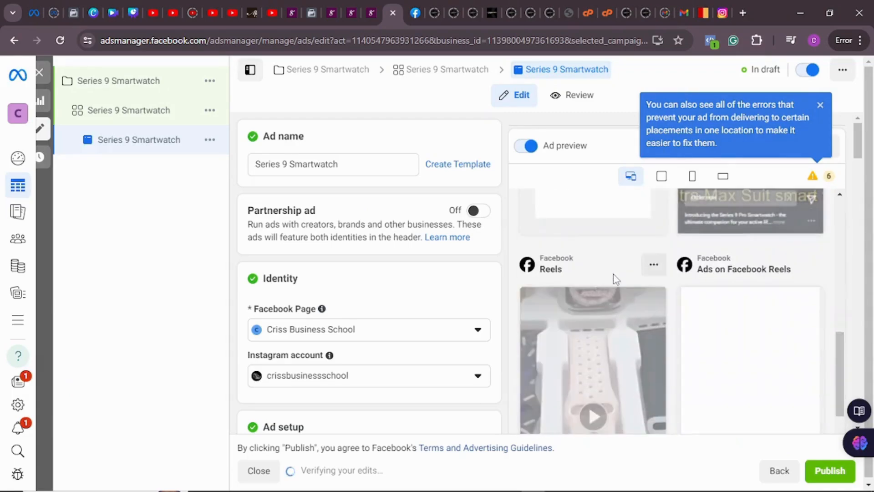
pyautogui.scroll(-8, 329, 268)
pyautogui.scroll(-15, 324, 230)
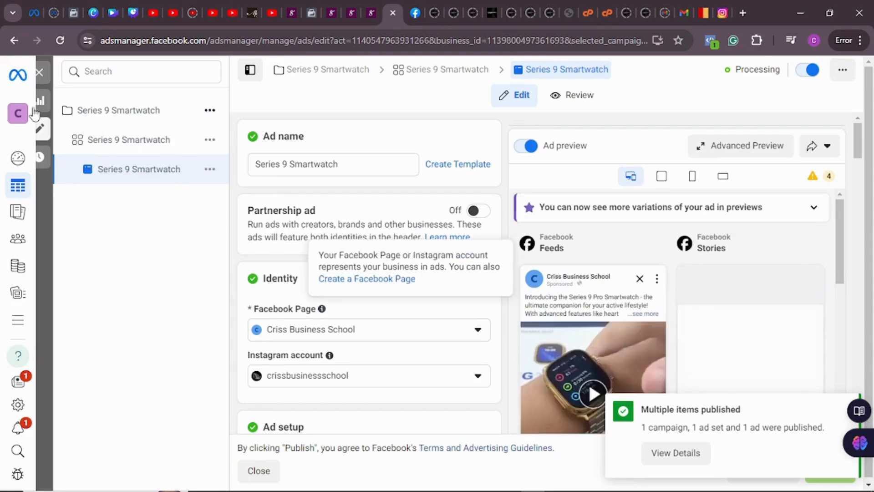
# - Go to the campaigns list, dismiss the column filter tip and check the delivery status of the Series 9 Smartwatch campaign
pyautogui.click(15, 78)
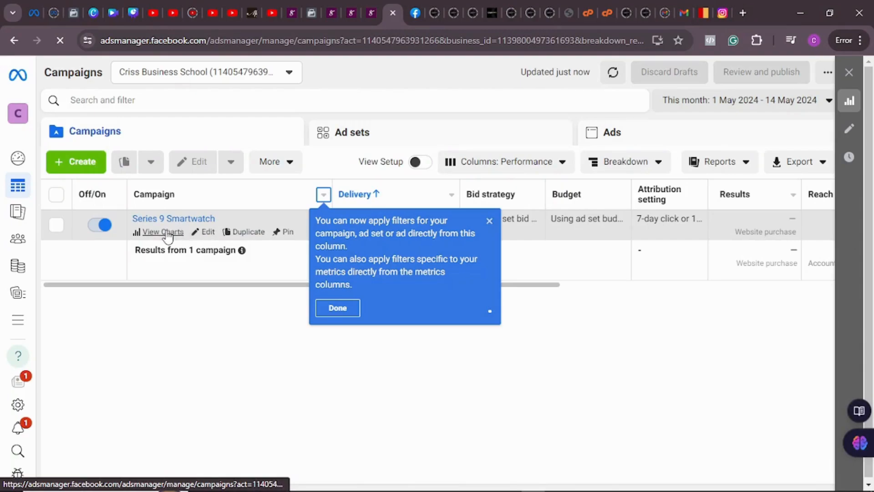
pyautogui.click(489, 221)
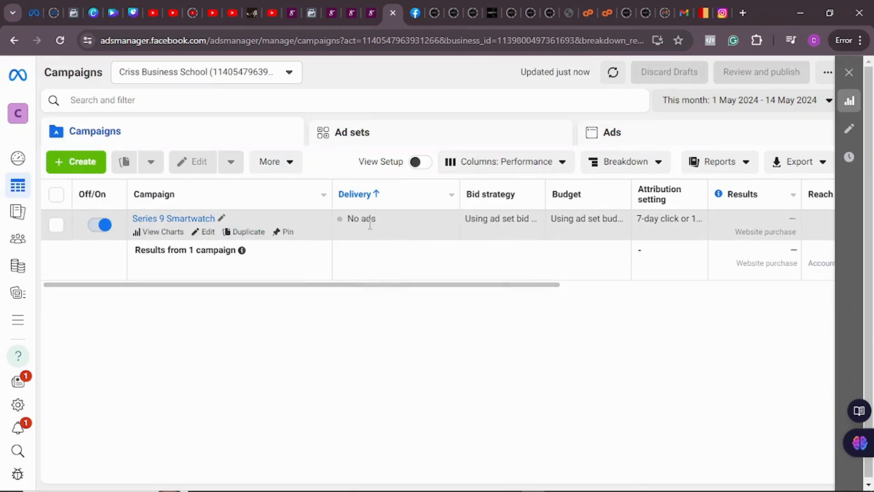
pyautogui.moveTo(370, 224)
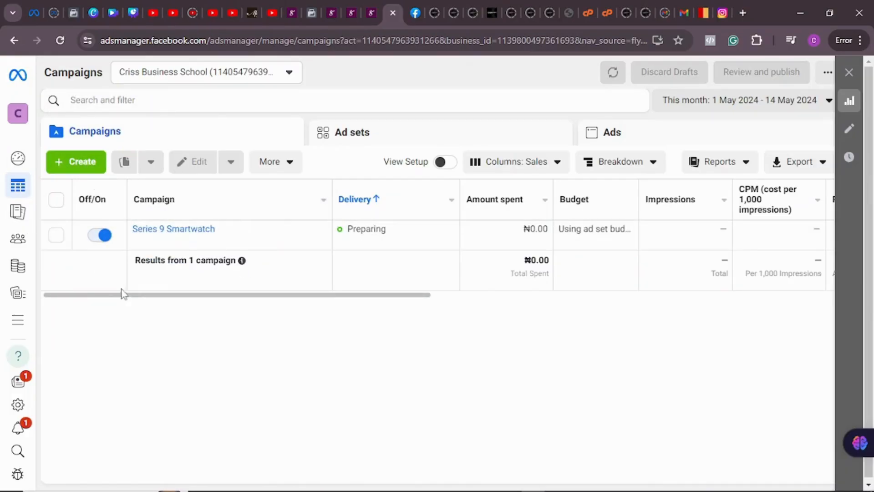
pyautogui.moveTo(169, 236)
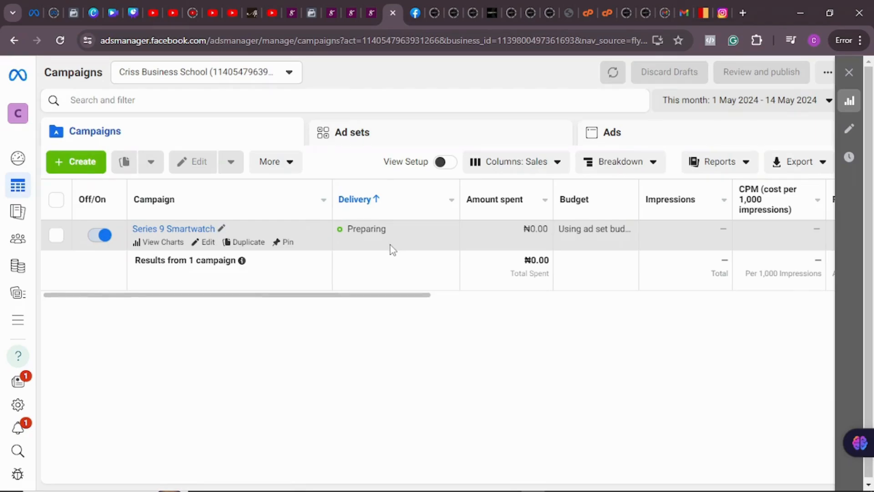
pyautogui.moveTo(360, 231)
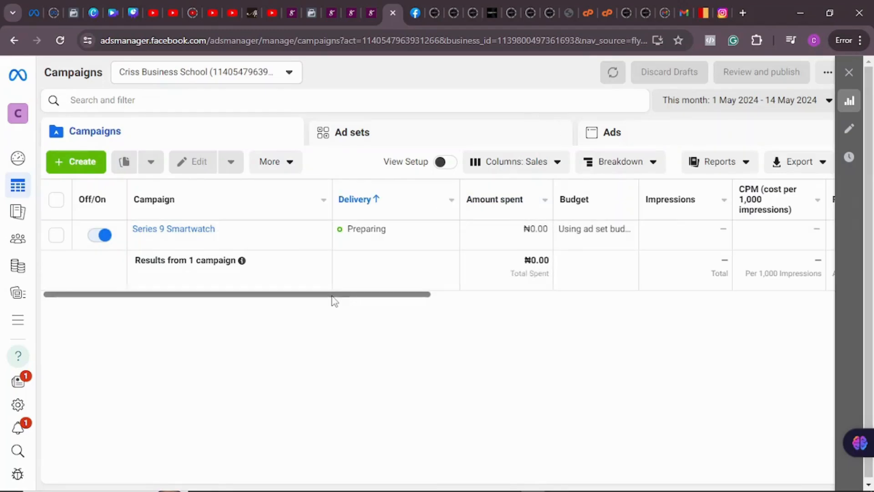
# - Examine the sales reporting columns of the newly published campaign, from amount spent and impressions through CPM, CTR, CPC and ROAS to results
pyautogui.moveTo(331, 297); pyautogui.dragTo(283, 296)
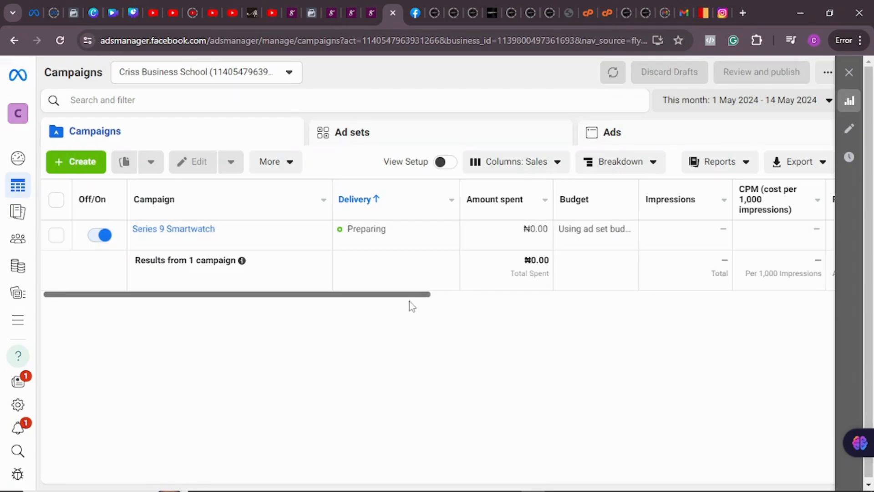
pyautogui.moveTo(407, 296); pyautogui.dragTo(511, 306)
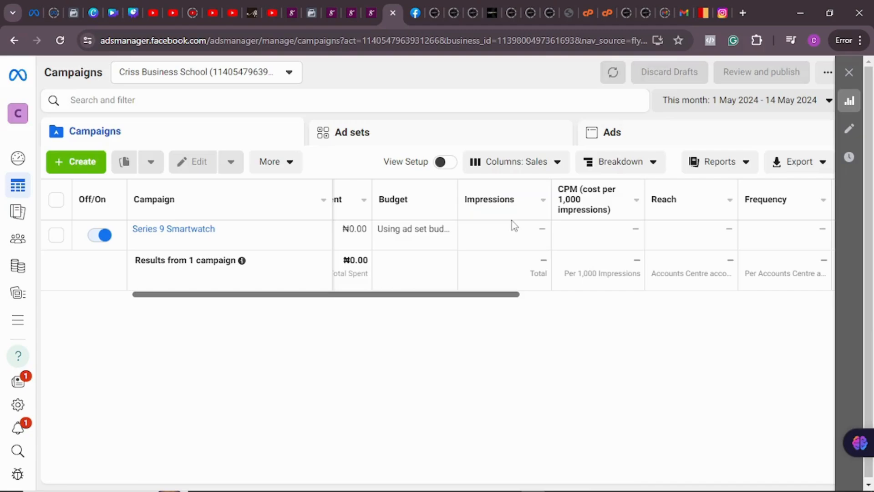
pyautogui.moveTo(504, 224)
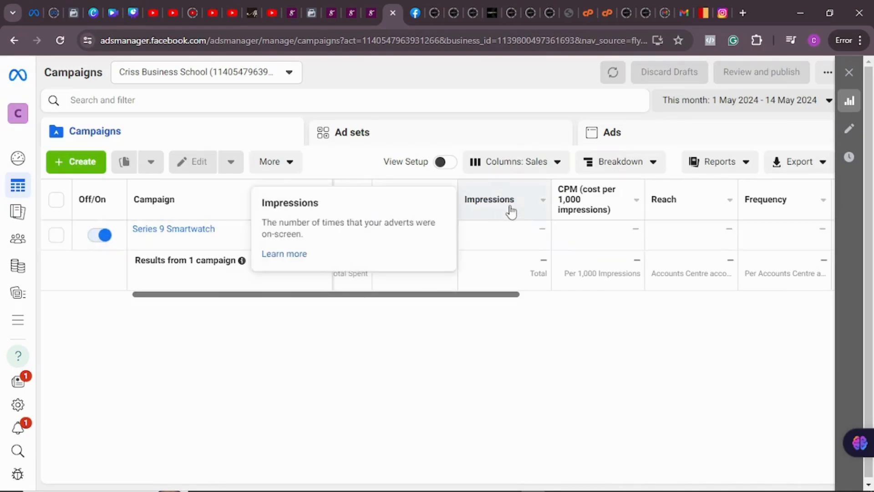
pyautogui.moveTo(491, 299); pyautogui.dragTo(501, 301)
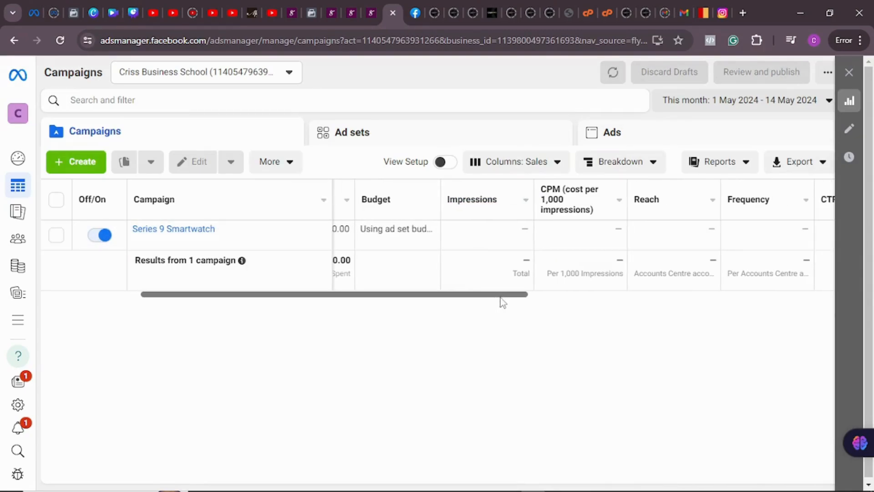
pyautogui.moveTo(572, 215)
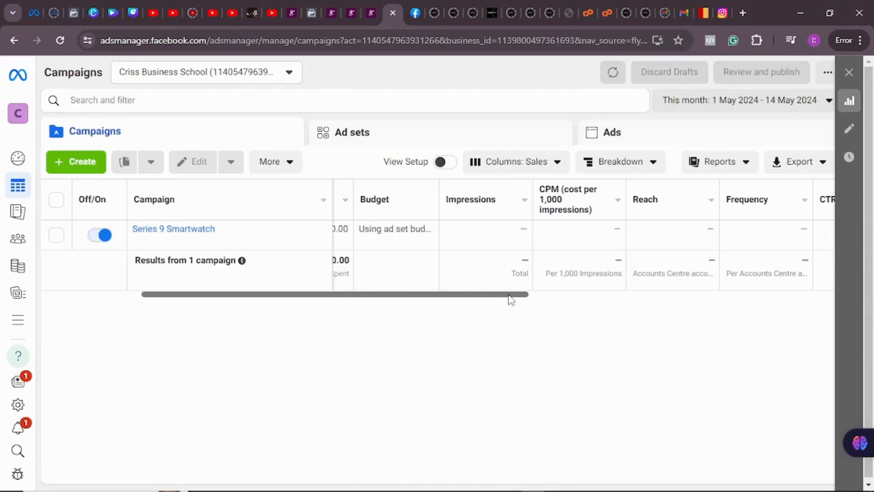
pyautogui.moveTo(511, 299); pyautogui.dragTo(588, 298)
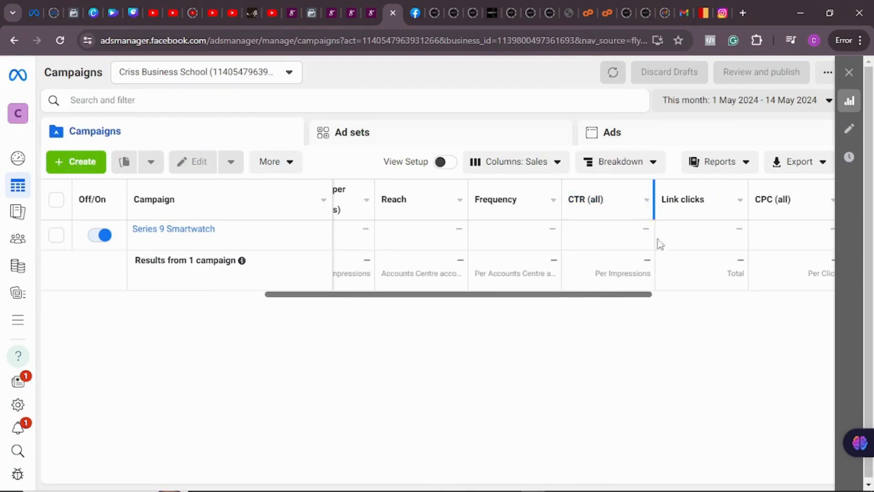
pyautogui.moveTo(560, 300); pyautogui.dragTo(637, 299)
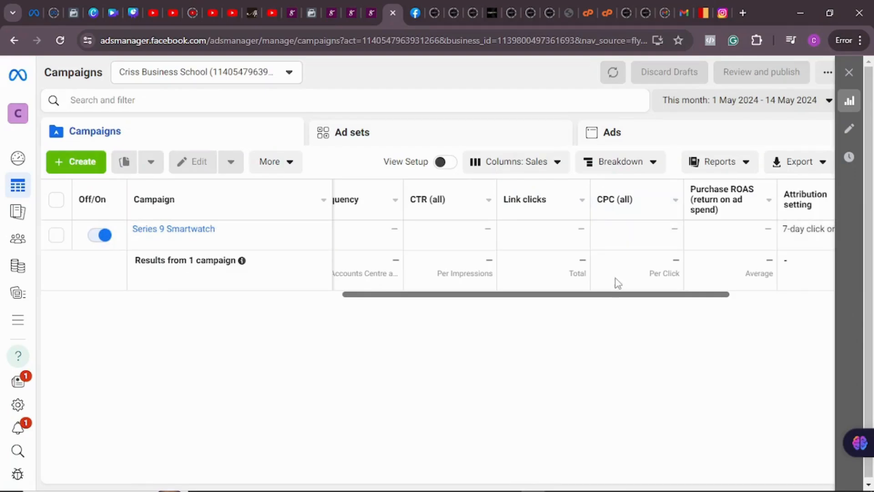
pyautogui.moveTo(590, 294); pyautogui.dragTo(650, 305)
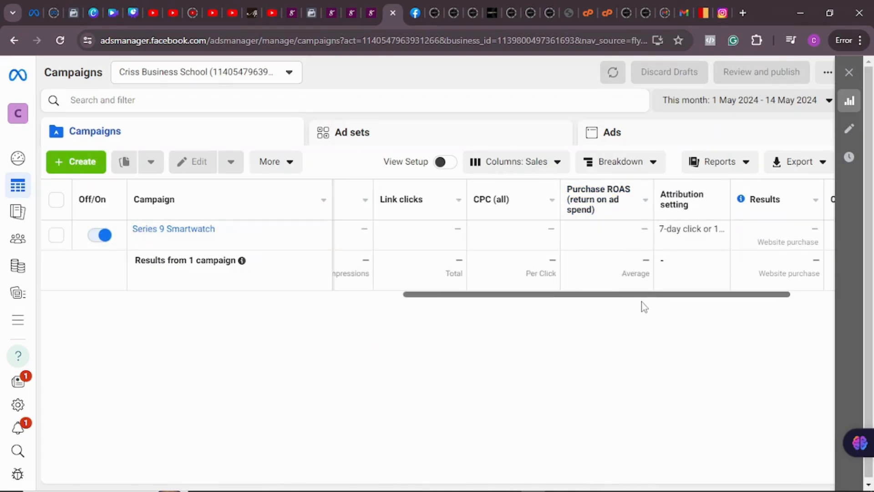
pyautogui.moveTo(640, 296); pyautogui.dragTo(308, 290)
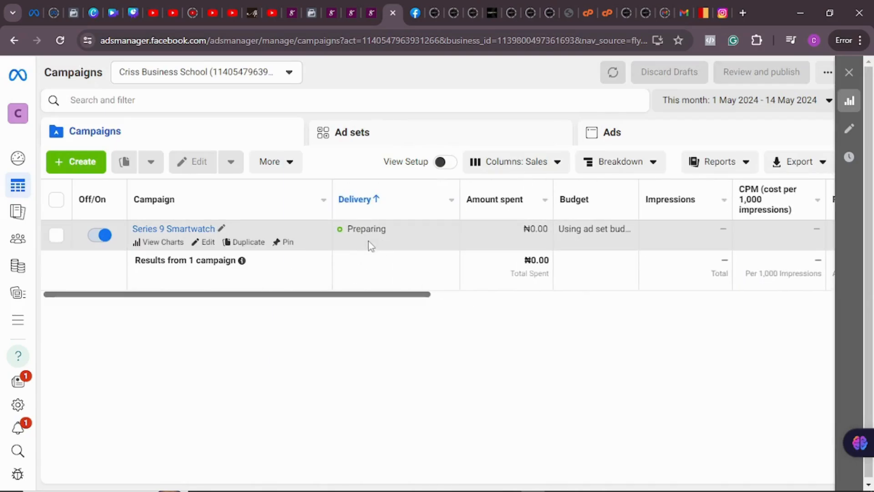
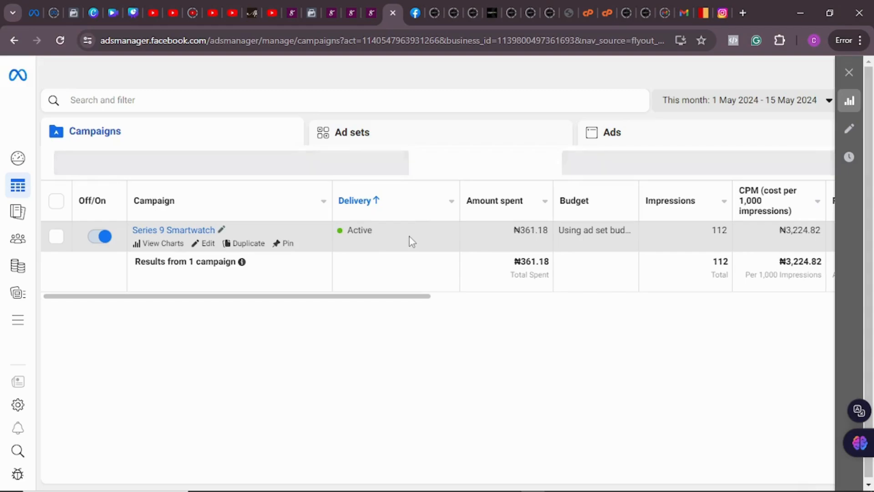
# - Check the running campaign's delivery, amount spent, impressions, CPM, reach, frequency, CTR, link clicks and CPC
pyautogui.moveTo(409, 237)
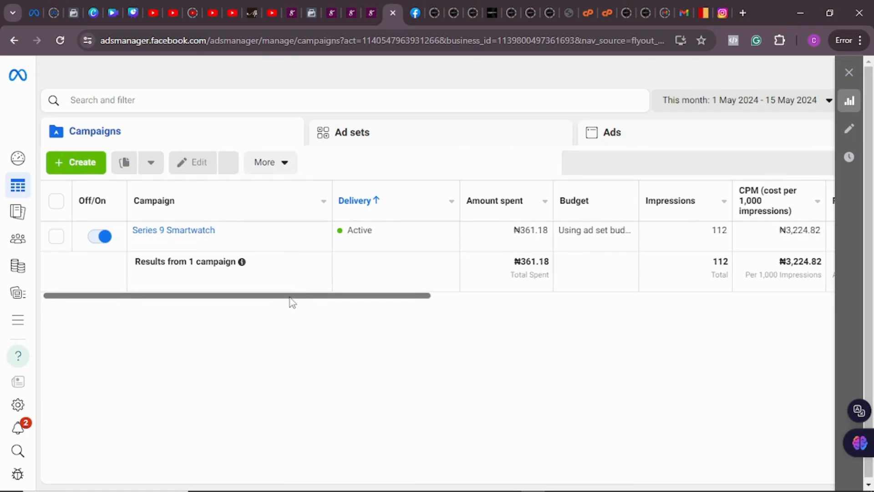
pyautogui.moveTo(289, 299); pyautogui.dragTo(396, 304)
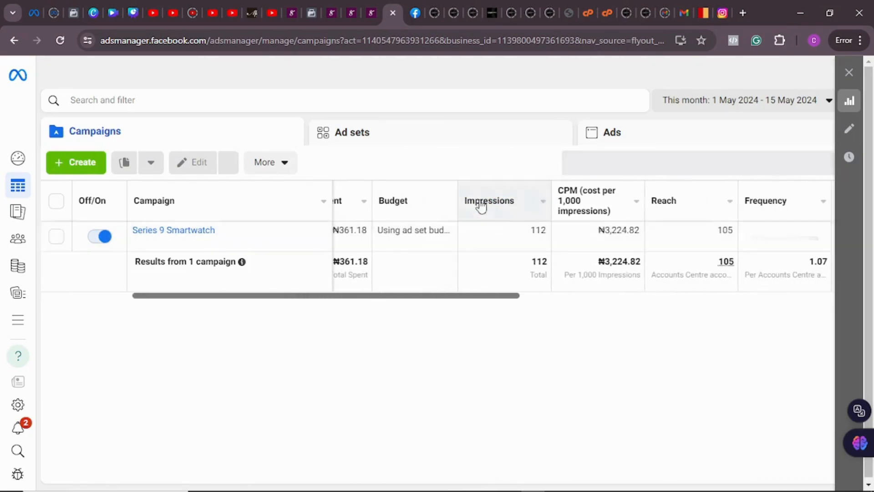
pyautogui.moveTo(500, 217)
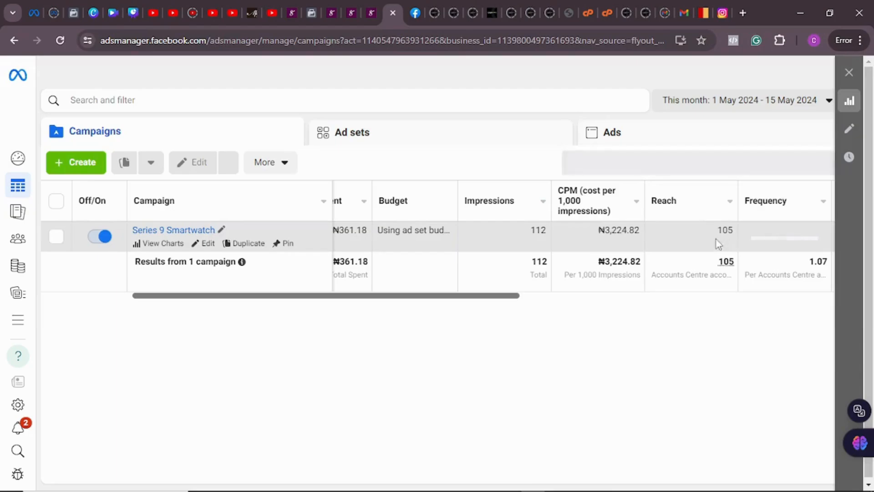
pyautogui.hscroll(-2, 501, 273)
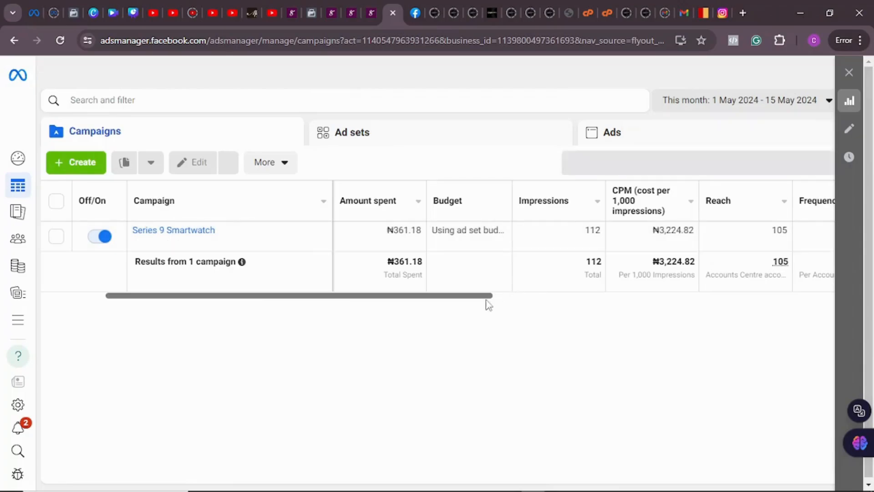
pyautogui.moveTo(471, 299); pyautogui.dragTo(716, 316)
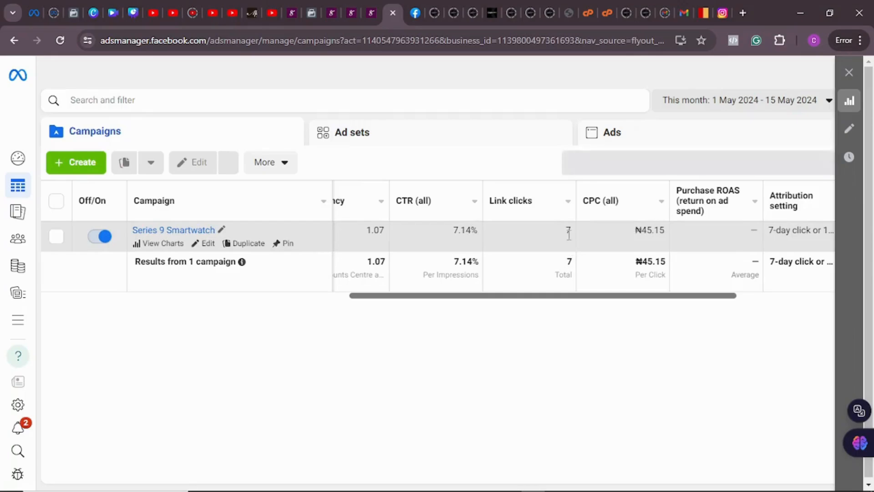
pyautogui.moveTo(588, 297); pyautogui.dragTo(222, 343)
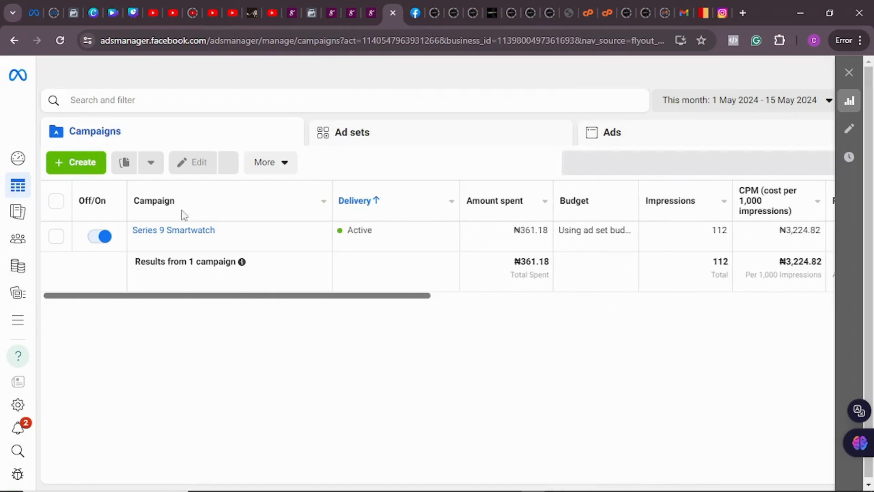
# - Turn off the Series 9 Smartwatch campaign and reload the campaigns page
pyautogui.click(101, 236)
pyautogui.click(98, 237)
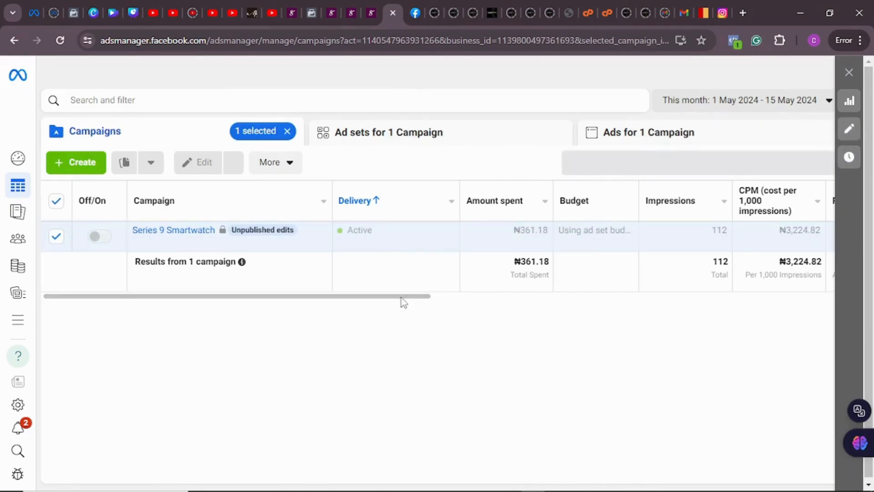
pyautogui.click(59, 40)
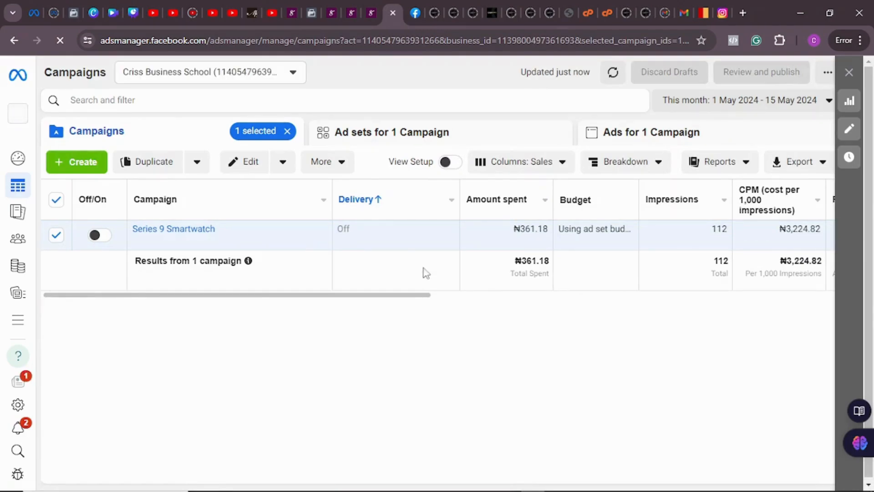
# - Review the switched-off campaign's performance figures, from reach, CTR and link clicks to purchase ROAS, attribution setting, results and cost per result
pyautogui.moveTo(414, 296); pyautogui.dragTo(623, 329)
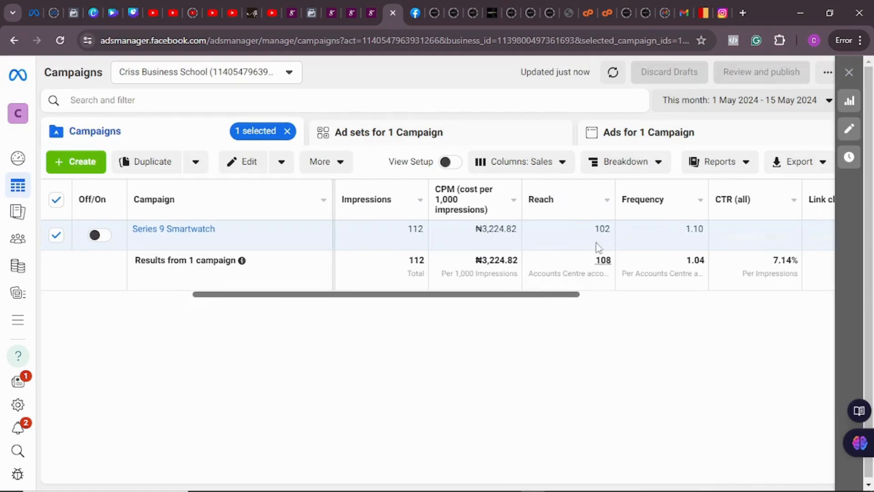
pyautogui.hscroll(4, 597, 247)
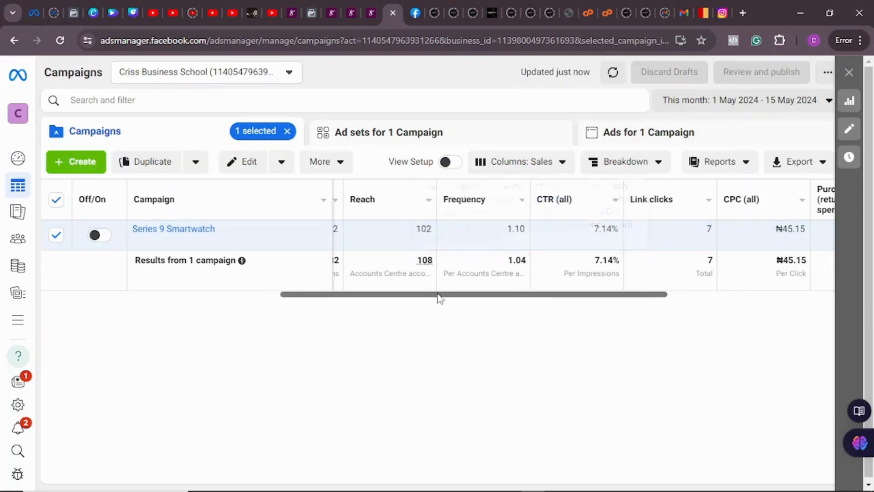
pyautogui.moveTo(440, 298); pyautogui.dragTo(341, 306)
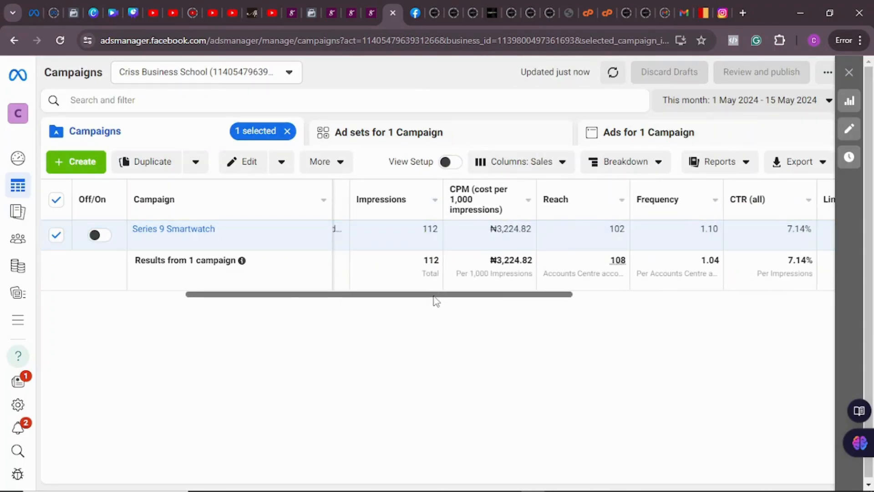
pyautogui.moveTo(436, 300); pyautogui.dragTo(593, 320)
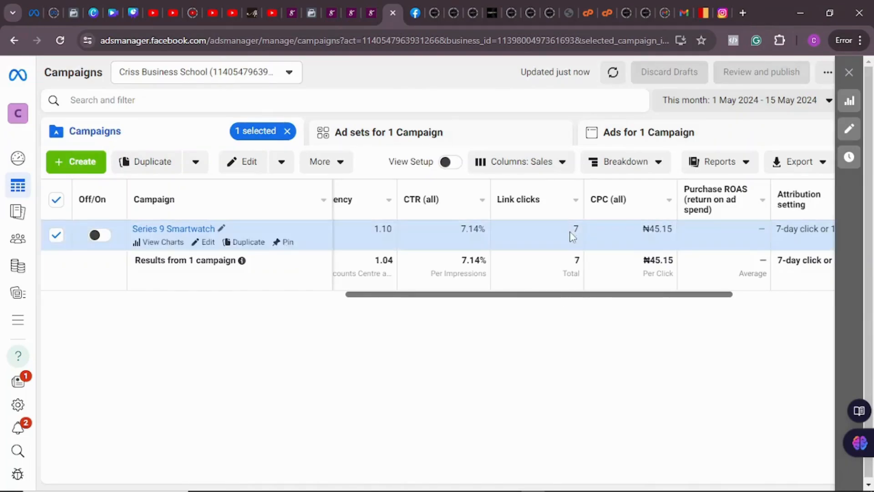
pyautogui.moveTo(569, 301); pyautogui.dragTo(720, 307)
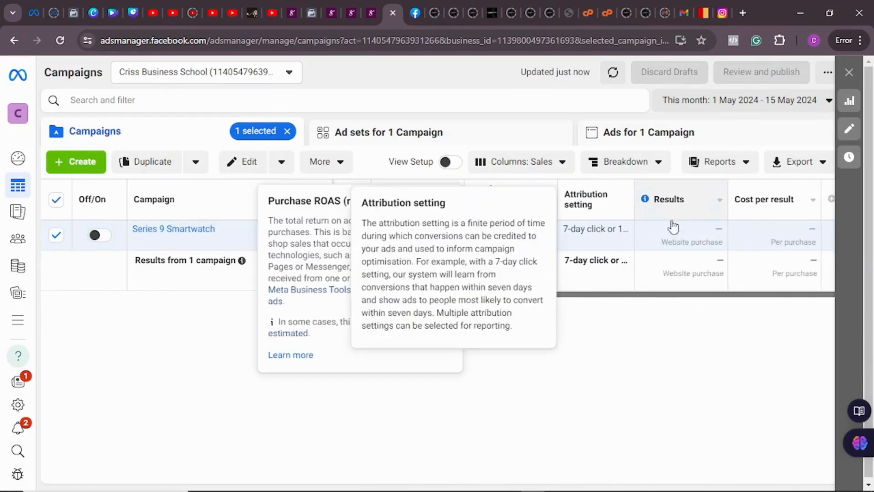
pyautogui.moveTo(767, 301); pyautogui.dragTo(253, 308)
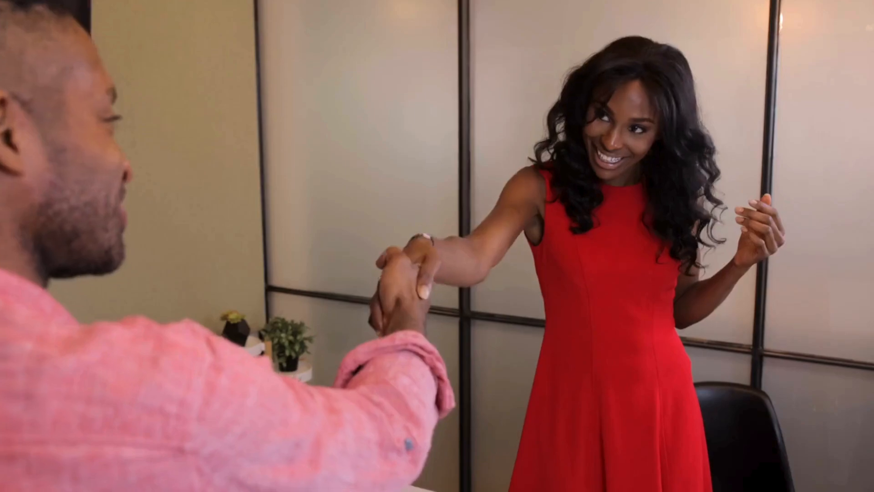